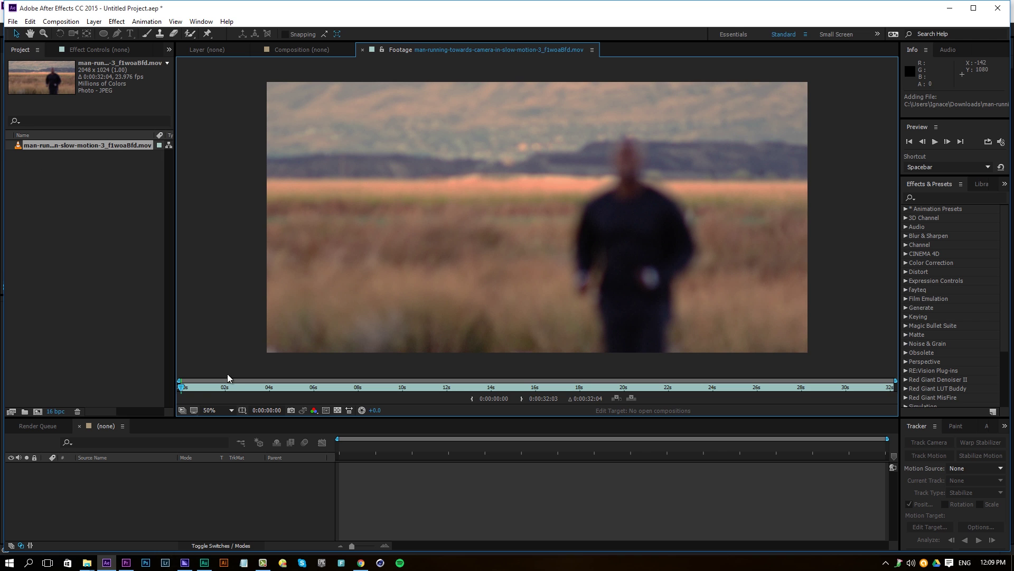
Step: Scrub the running clip back to about 11 seconds, then start a new composition
left_click_drag(203, 385, 561, 389)
left_click(486, 387)
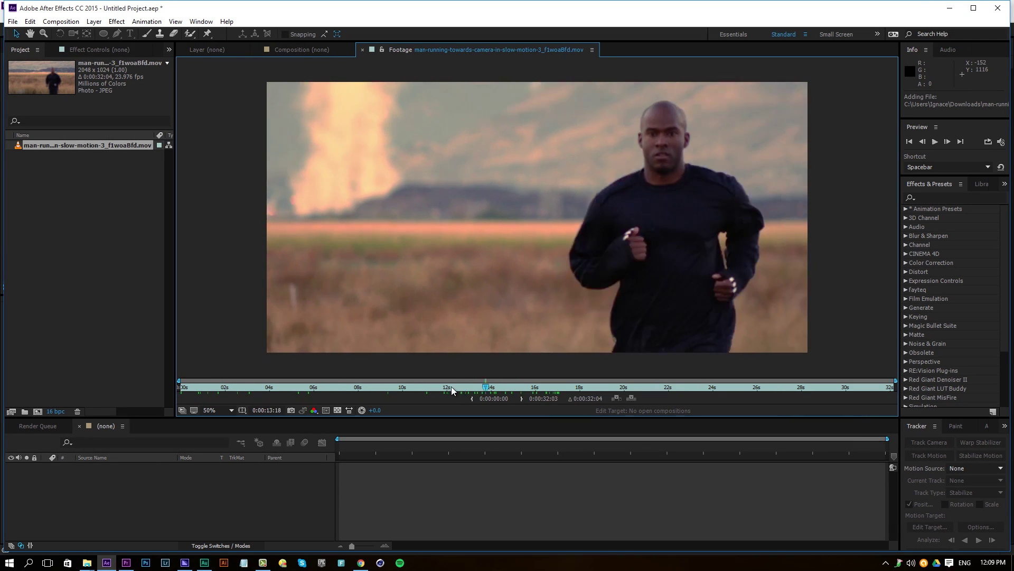
left_click_drag(452, 388, 432, 387)
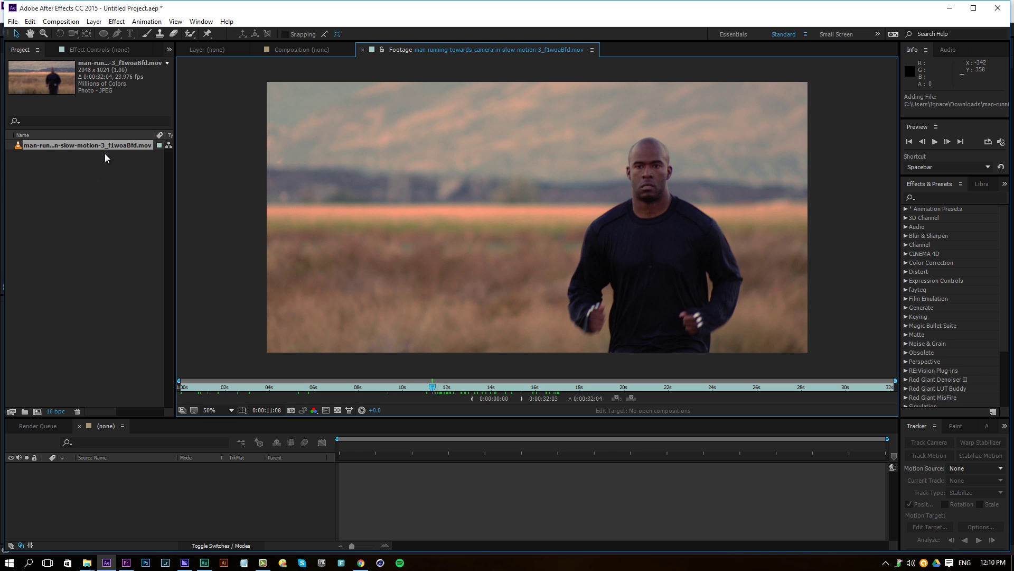
left_click(61, 21)
left_click(74, 32)
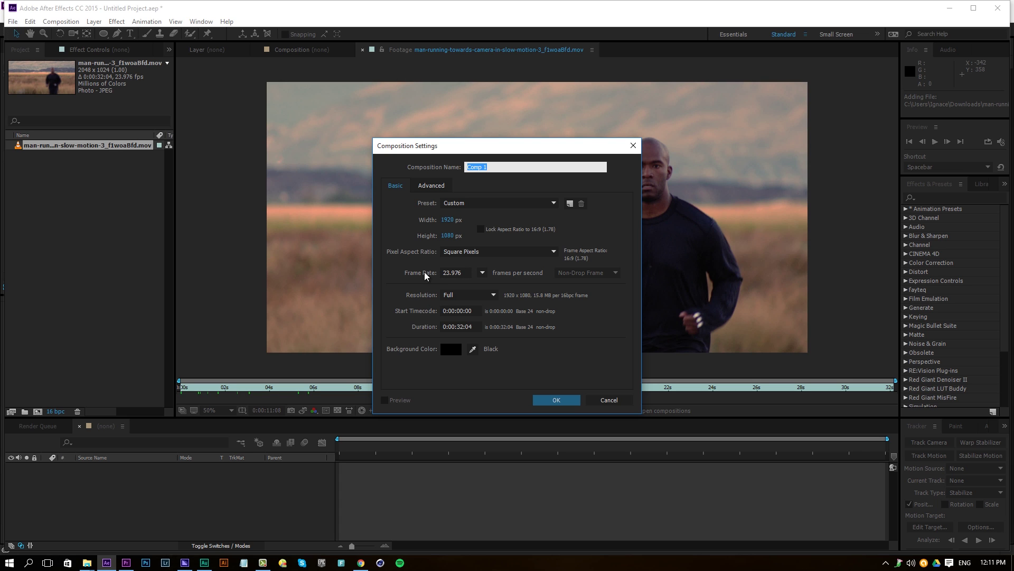
Step: Create the comp at 24 fps with a 0:00:10:00 duration, named Main Comp
left_click(468, 270)
type("24")
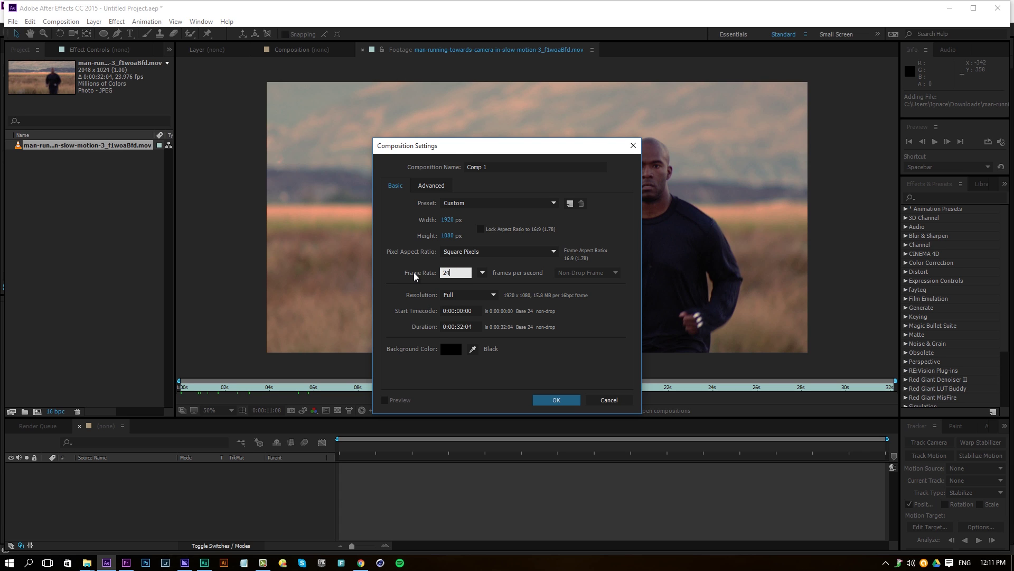
left_click(463, 325)
key("BackSpace")
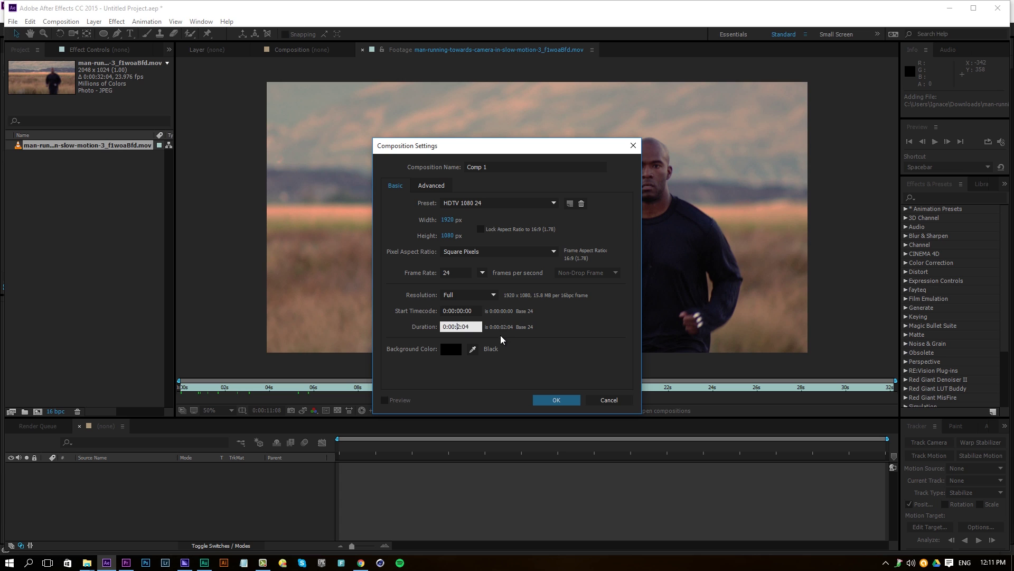
type("10")
key("Delete")
key("Delete")
key("Delete")
key("Delete")
type(":00")
left_click(502, 168)
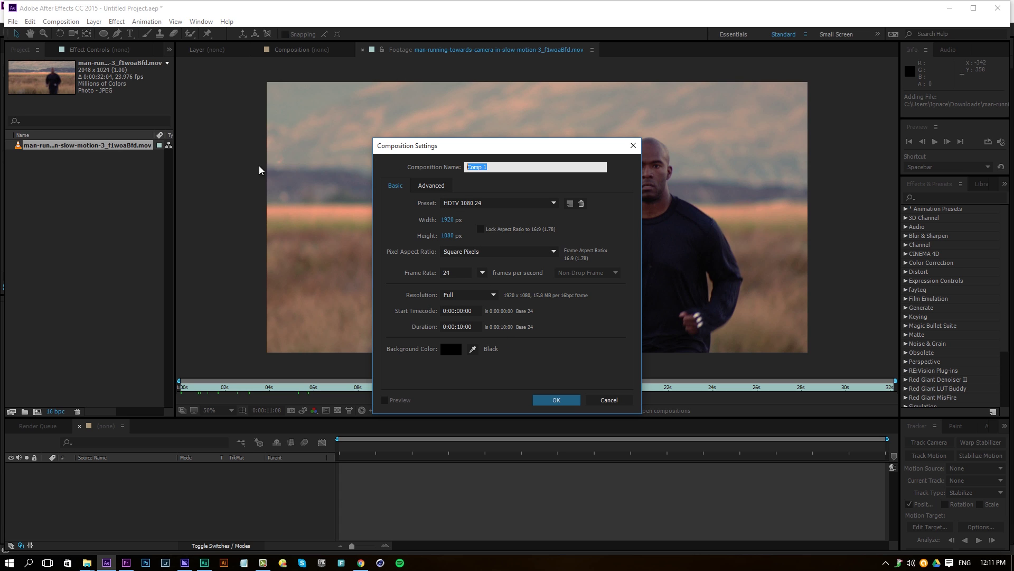
type("Main Comp")
key("Return")
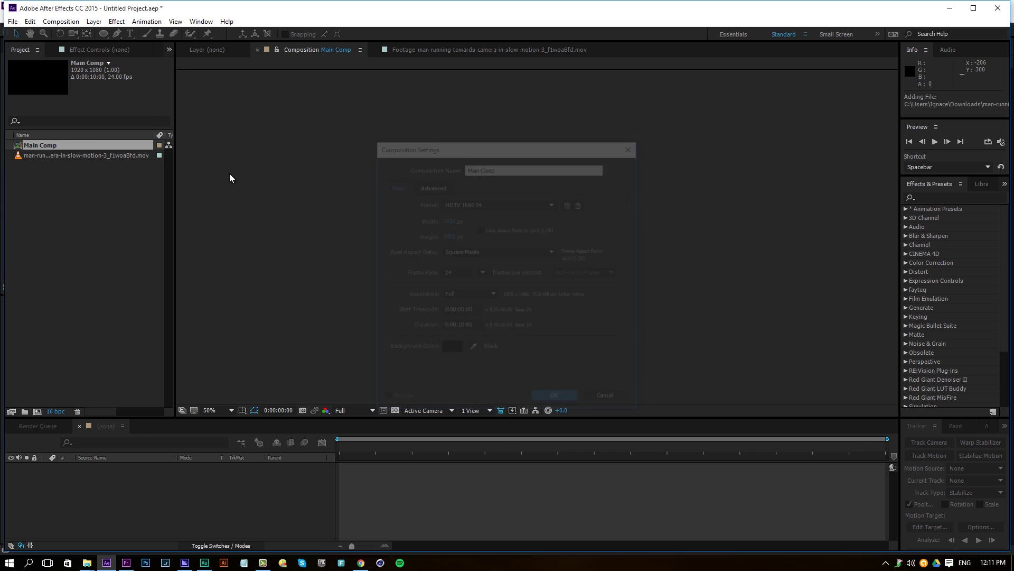
Step: Set the running clip's in/out to 0:00:09:09–0:00:12:13 and ripple-insert it into Main Comp
double_click(21, 154)
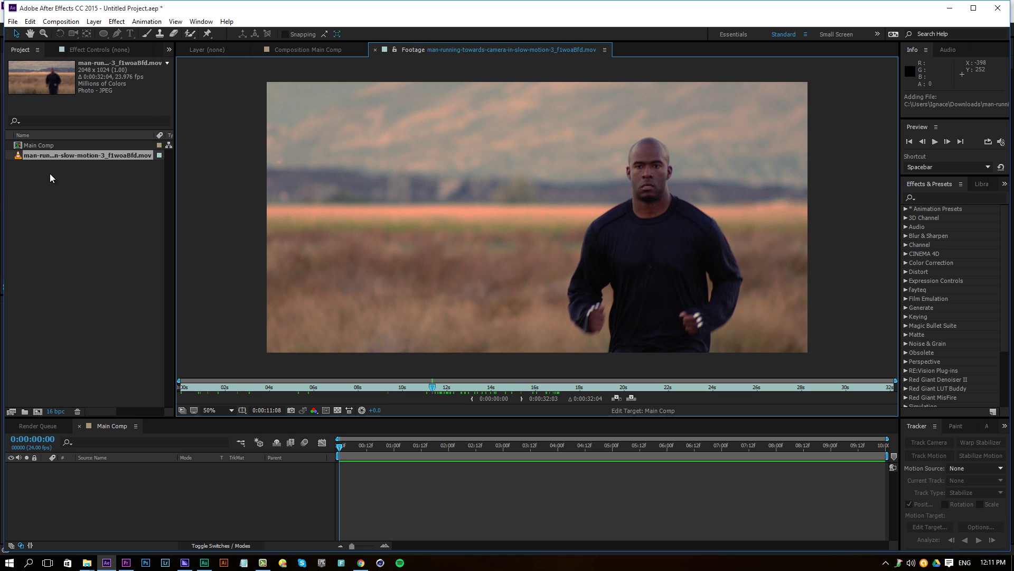
left_click_drag(433, 389, 459, 392)
left_click(470, 400)
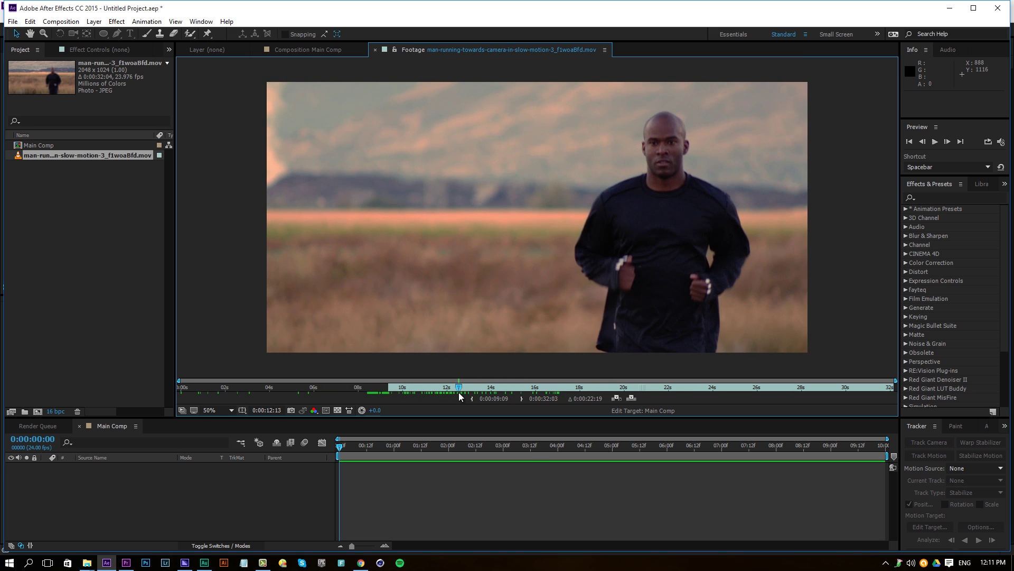
left_click(522, 398)
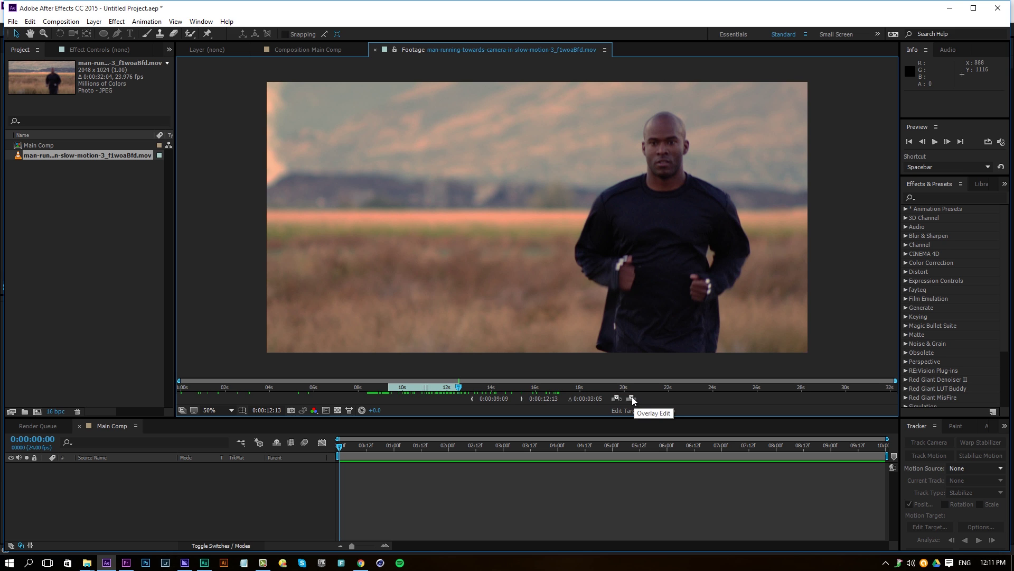
left_click(616, 398)
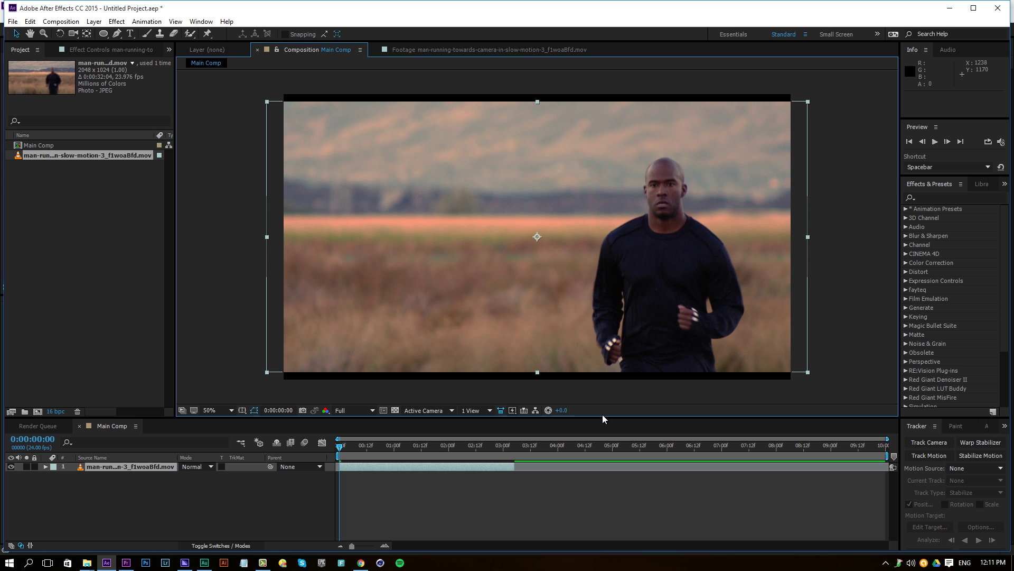
Step: Preview Main Comp, then scale the running clip layer to about 94% to fit the width
key("space")
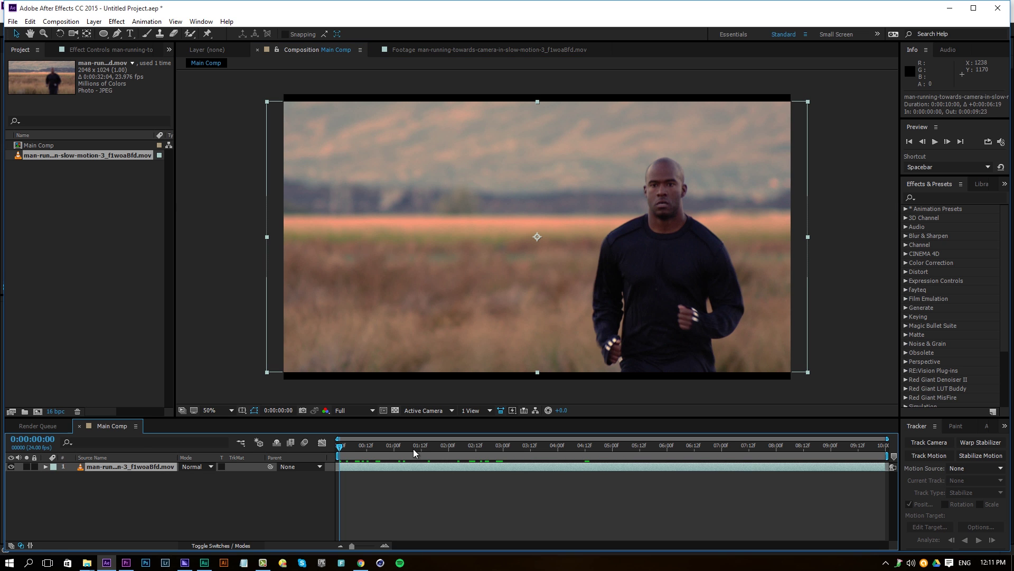
key("ctrl+z")
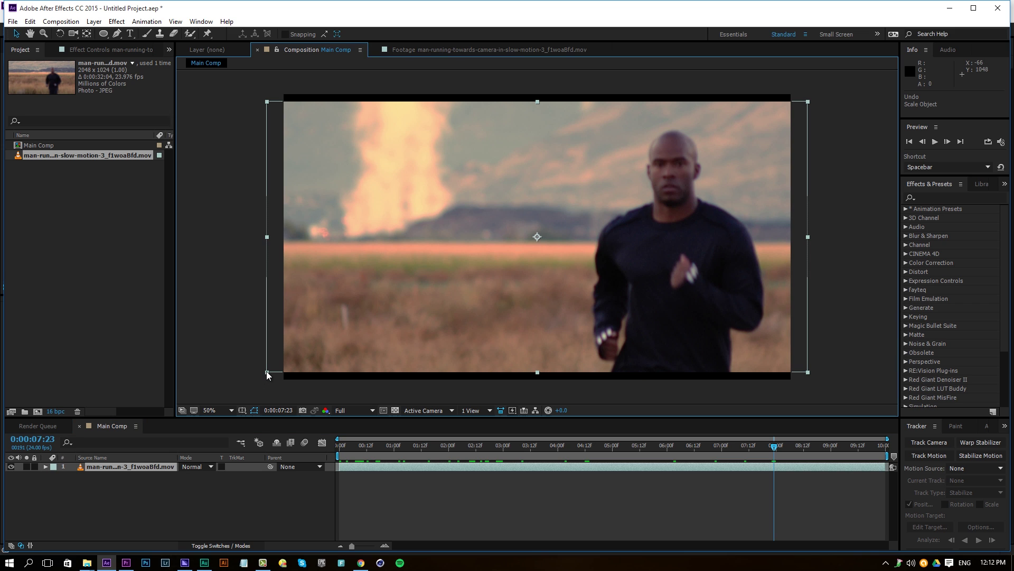
left_click_drag(267, 371, 283, 366)
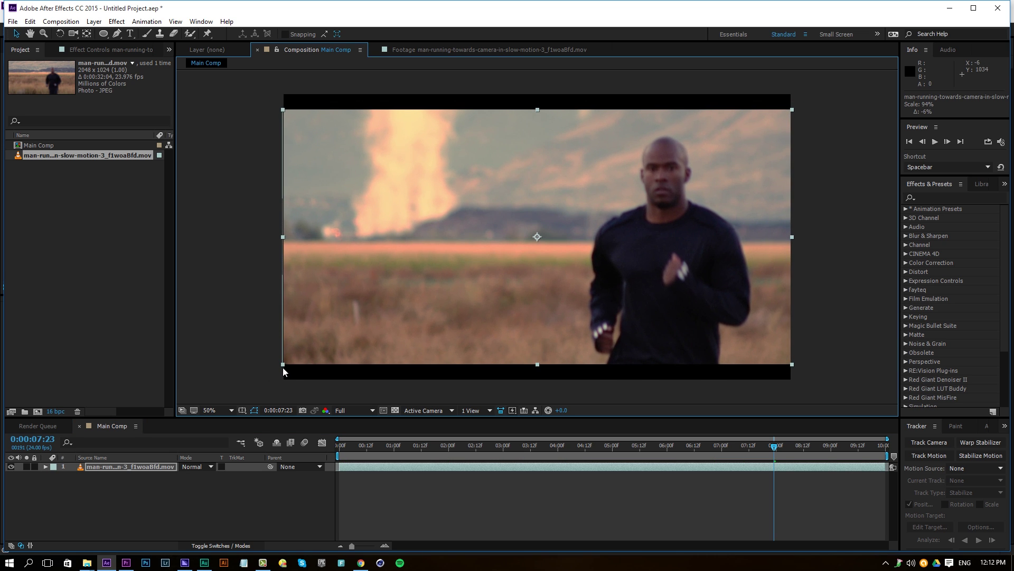
left_click(531, 509)
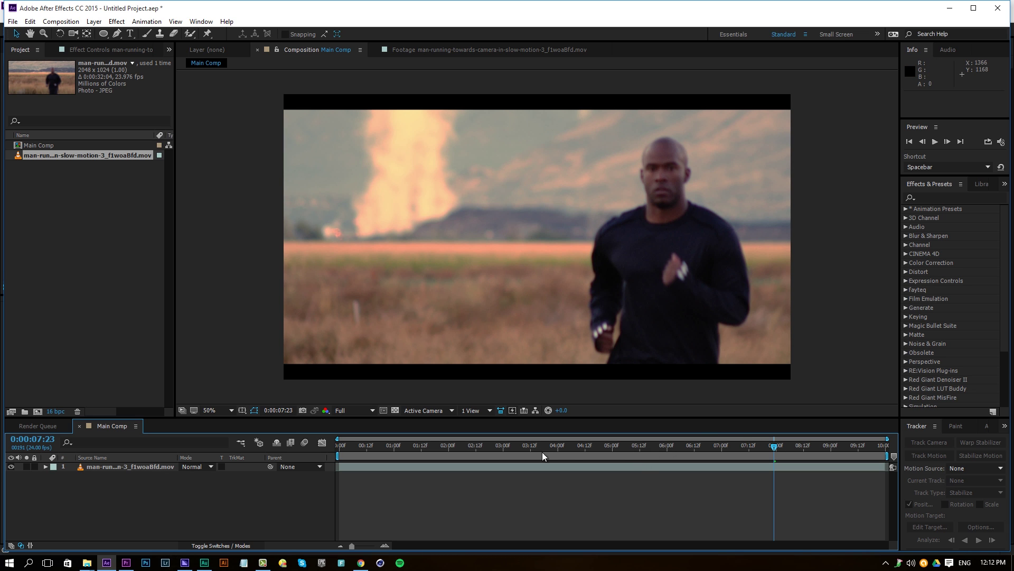
Step: Add a new adjustment layer named Basic Grading
right_click(130, 491)
mouse_move(183, 390)
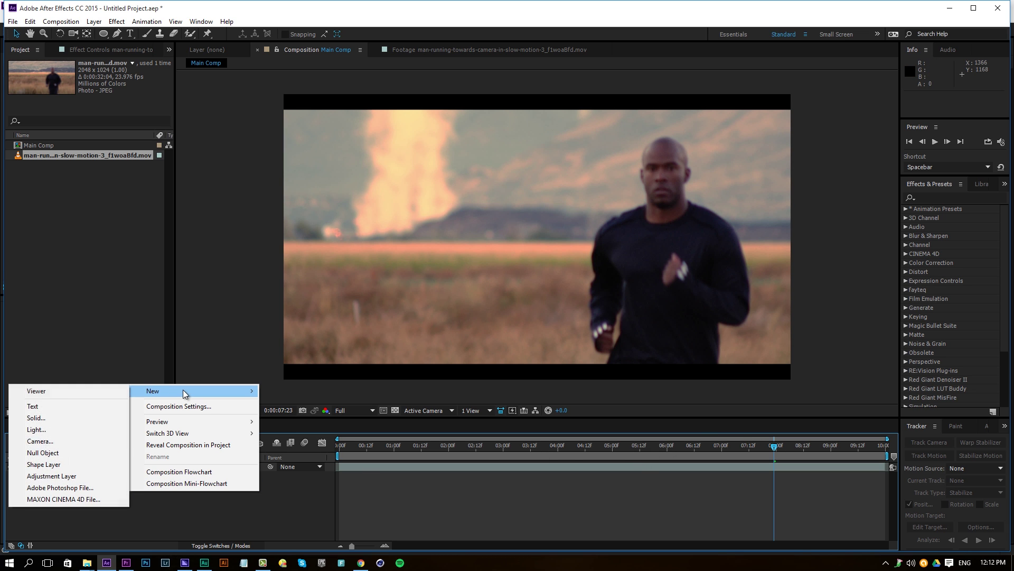
left_click(42, 475)
key("Return")
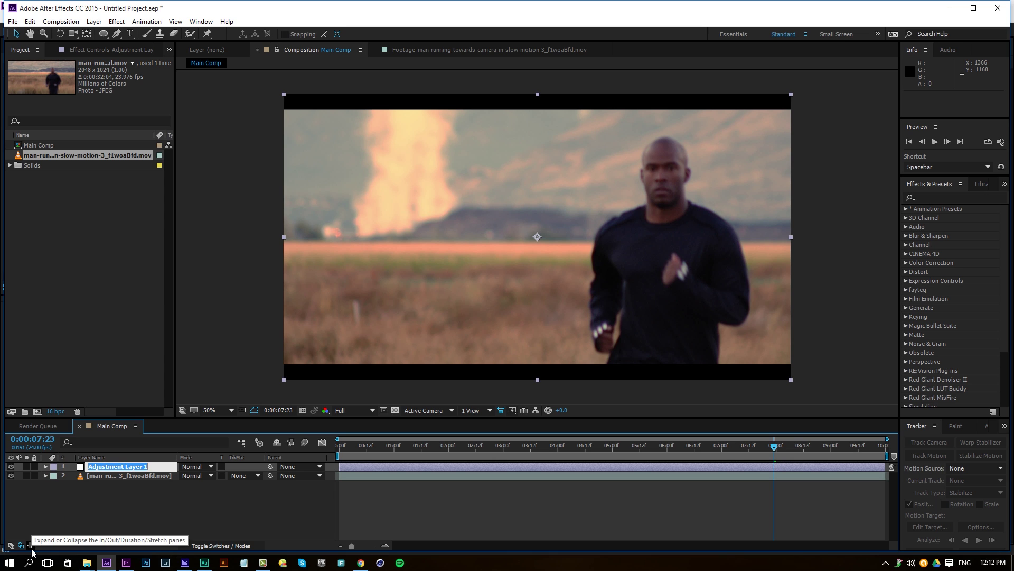
type("Basic Grading")
key("Return")
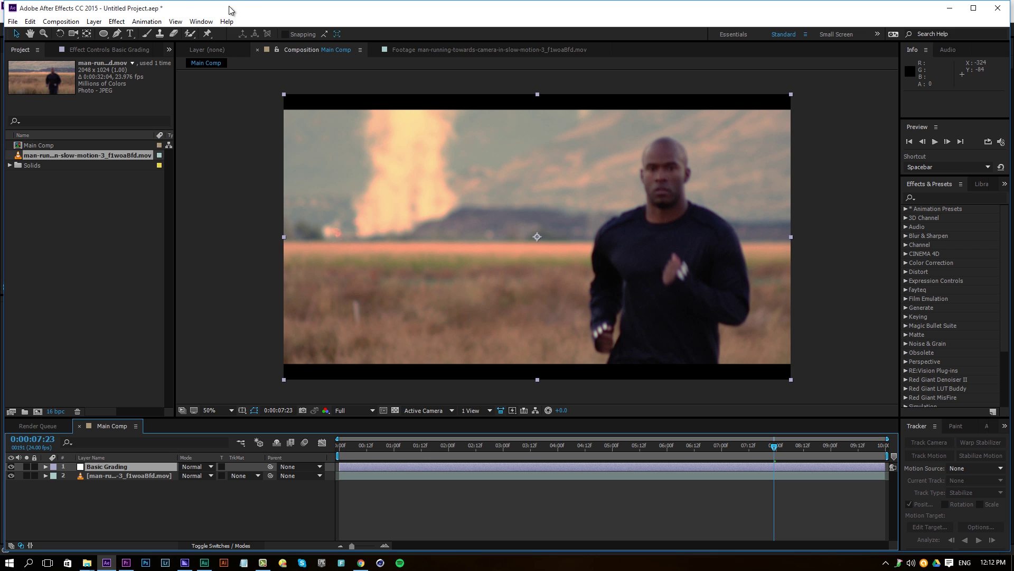
Step: Apply Hue/Saturation to Basic Grading with Master Saturation at -20
left_click(117, 21)
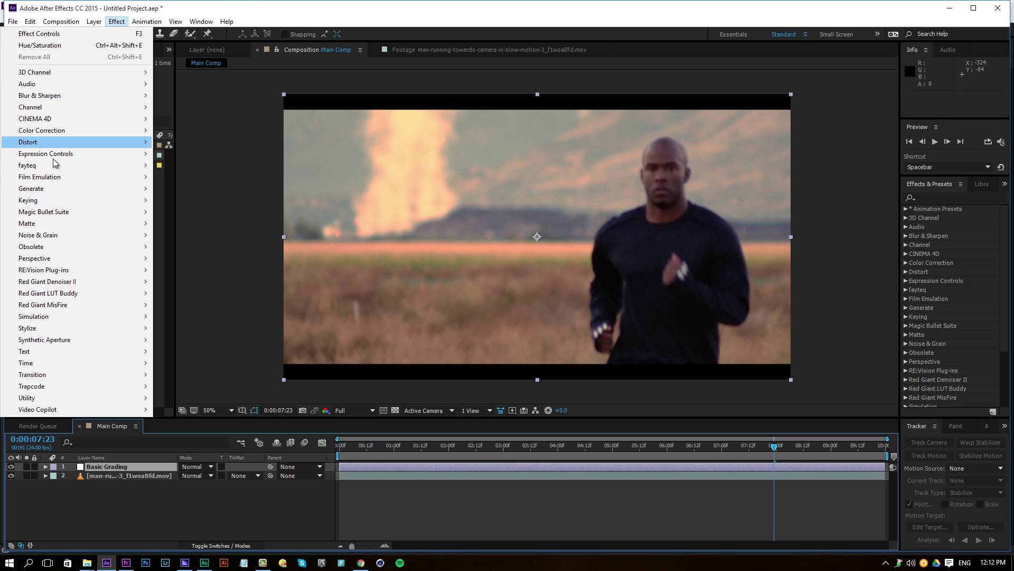
mouse_move(67, 136)
left_click(201, 388)
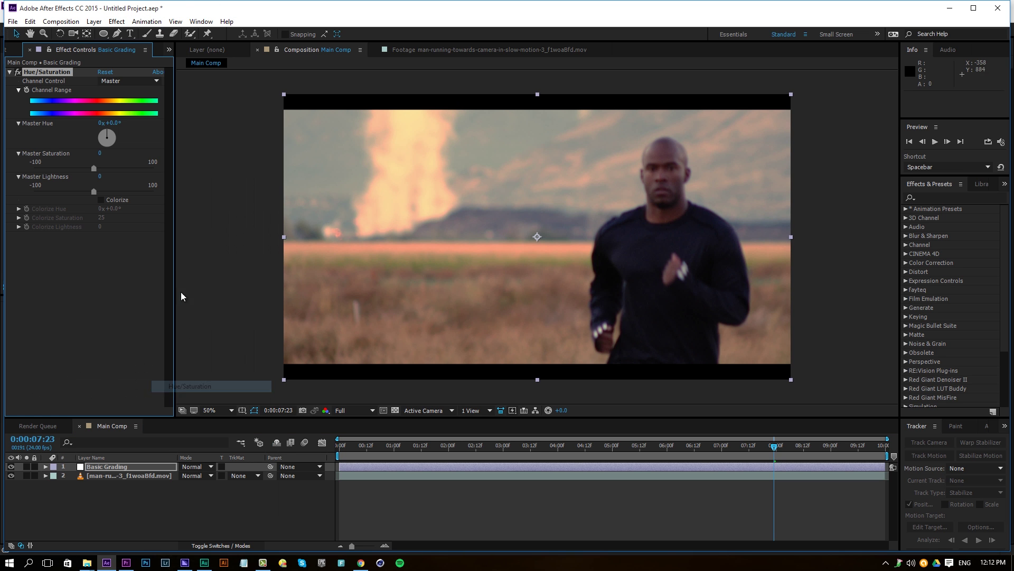
left_click(101, 153)
type("-20")
key("Return")
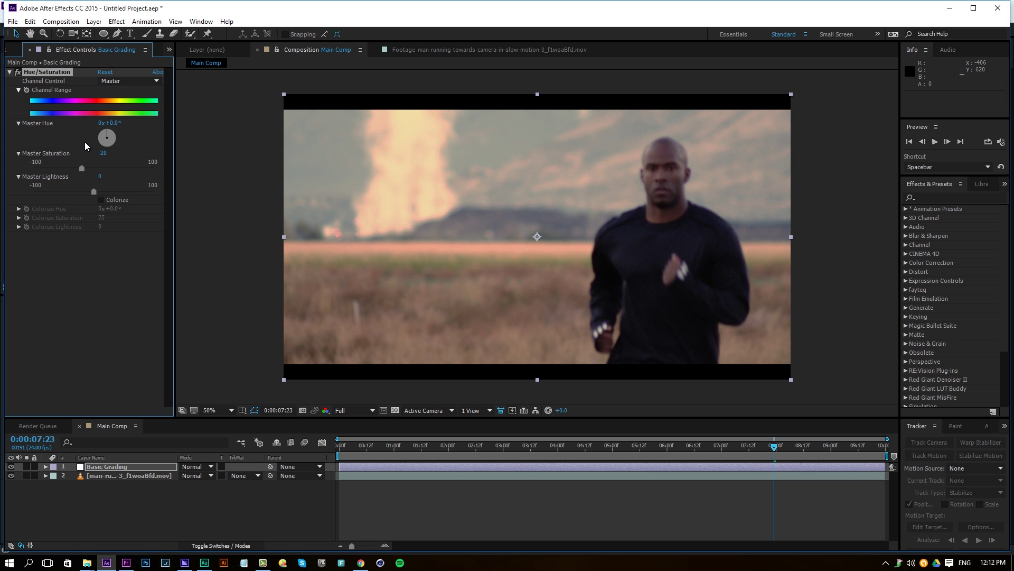
Step: Apply a Curves effect to the Basic Grading layer
left_click(116, 21)
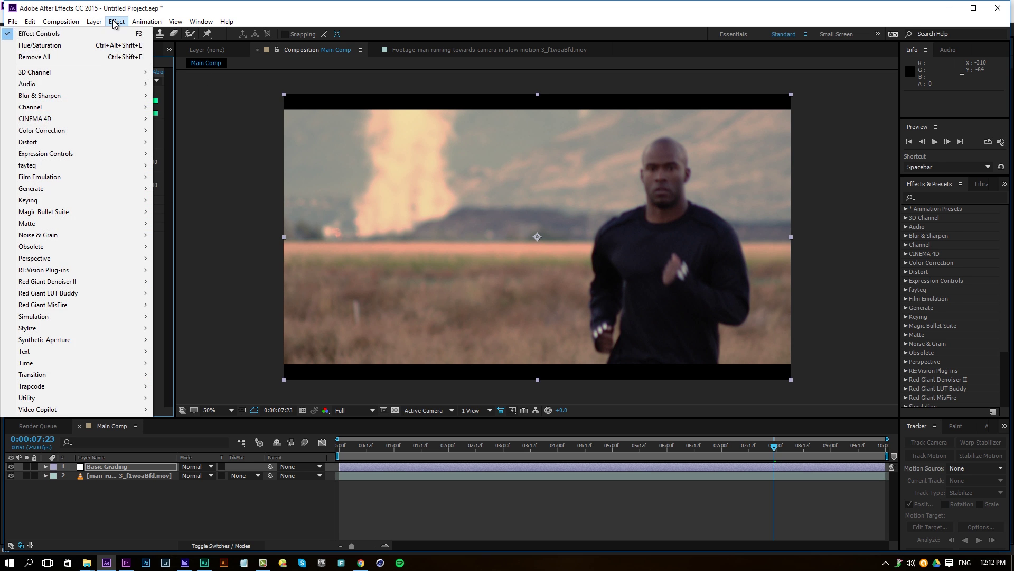
mouse_move(80, 136)
left_click(195, 340)
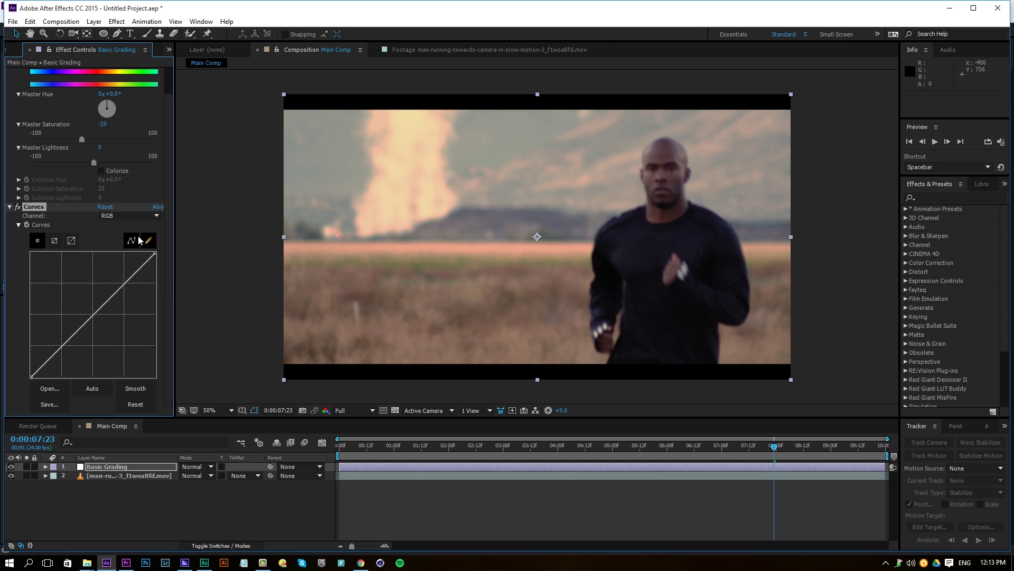
Step: Warm the image by lifting and refining the Red channel curve
left_click(146, 217)
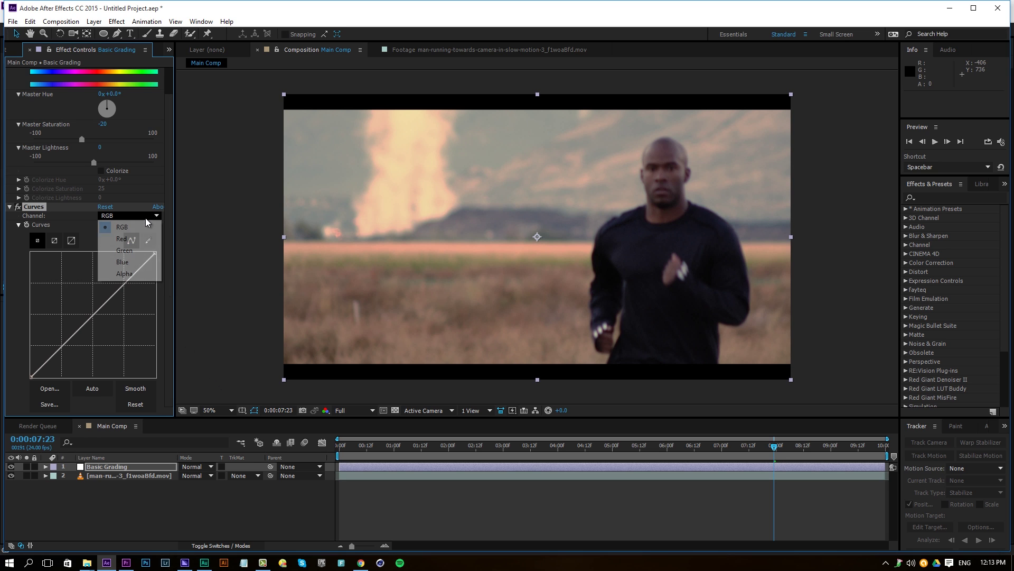
left_click(124, 239)
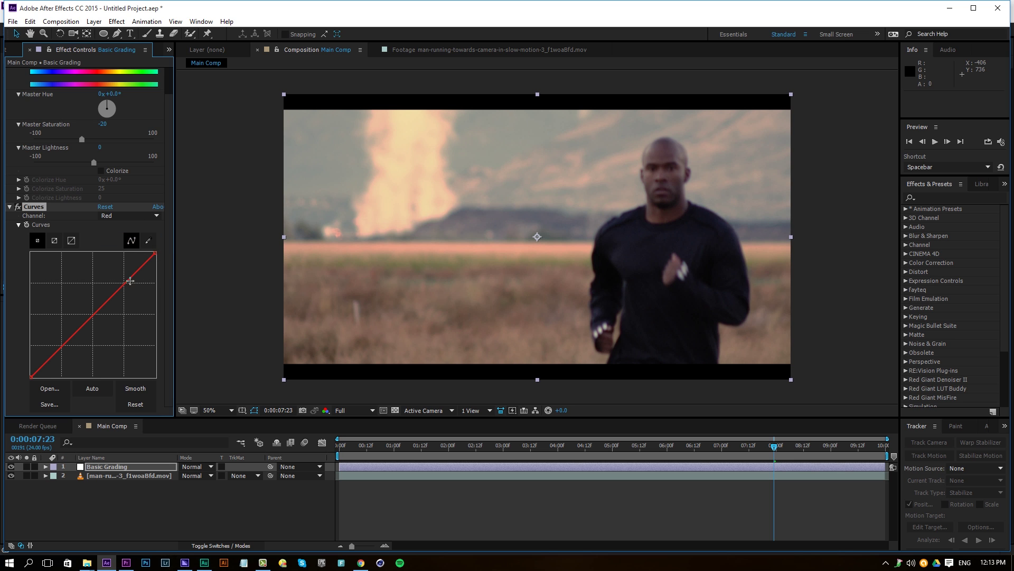
left_click_drag(125, 285, 118, 280)
left_click_drag(86, 322, 61, 352)
left_click(18, 206)
left_click(147, 241)
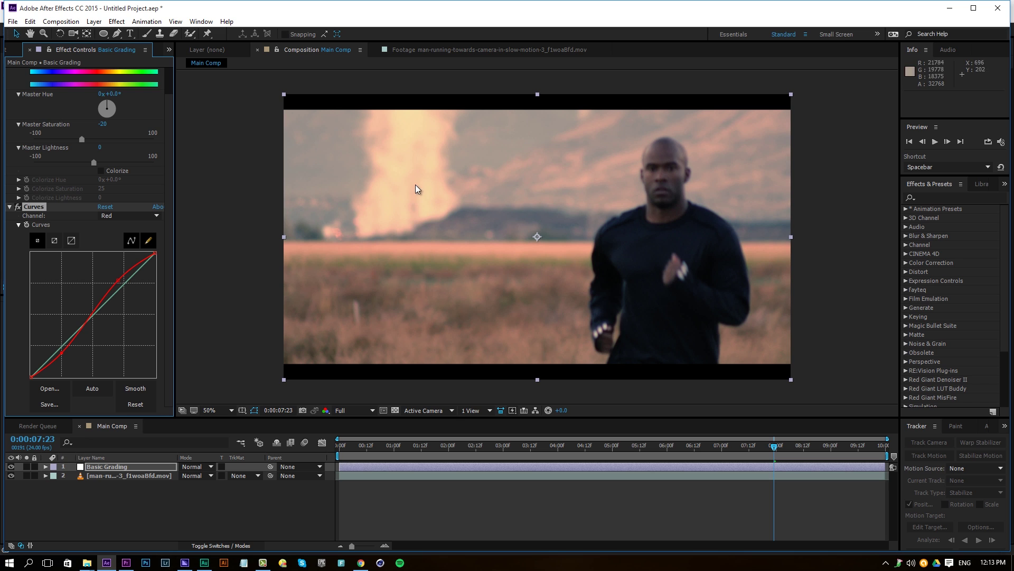
Step: Pull the Blue curve down in the midtones and lift its shadows
left_click(127, 215)
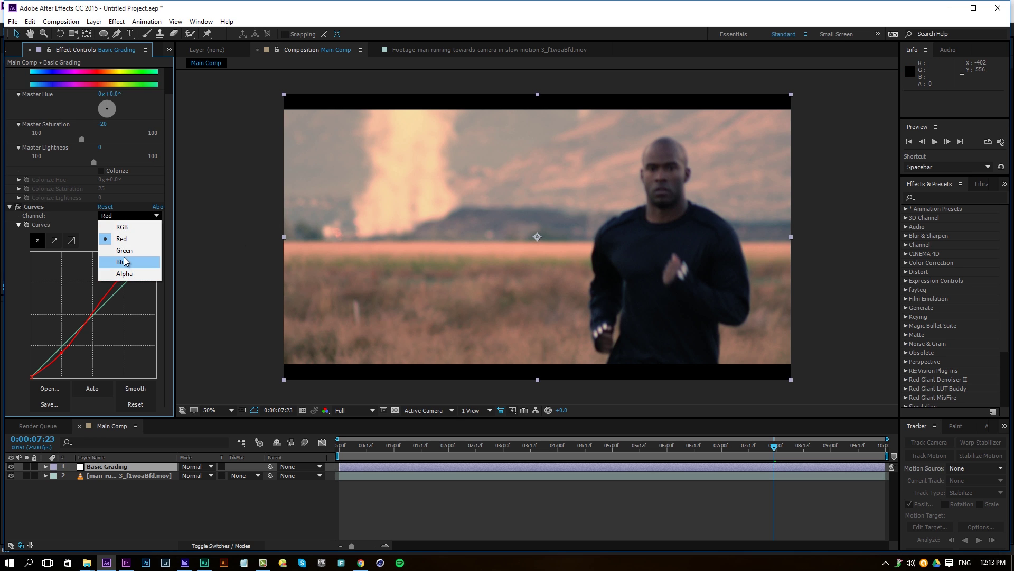
left_click(122, 262)
left_click(121, 289)
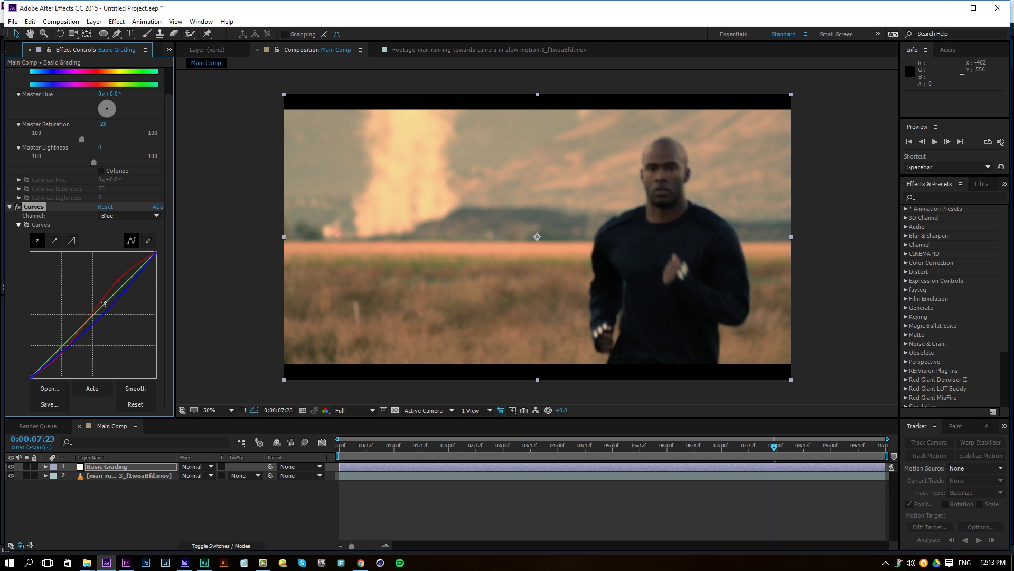
left_click_drag(104, 310, 56, 356)
left_click_drag(54, 353, 55, 352)
left_click_drag(29, 376, 53, 354)
Step: Raise the Green curve's lower and upper points, comparing Curves off and on
left_click(130, 216)
left_click(129, 251)
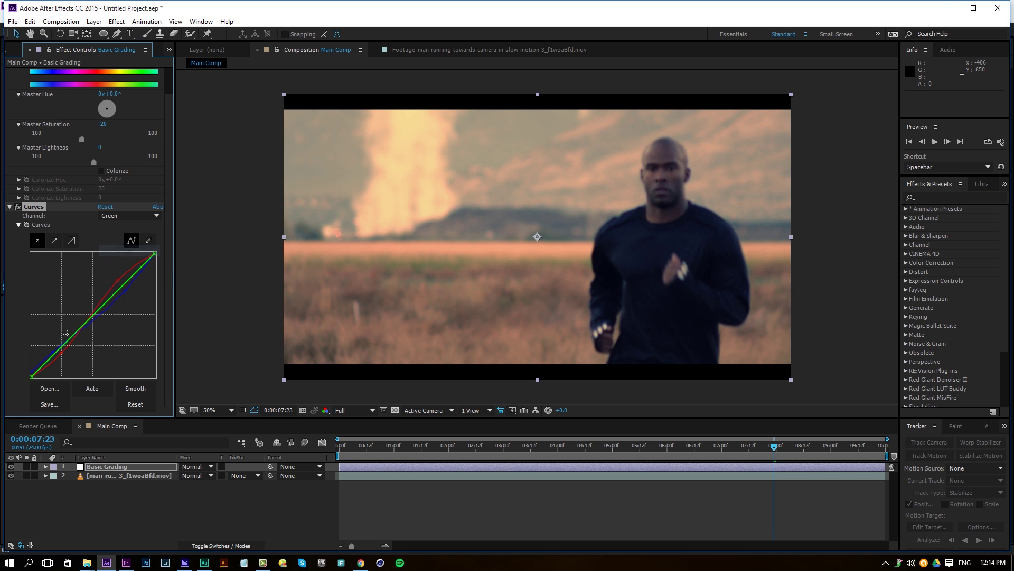
left_click_drag(59, 354, 61, 355)
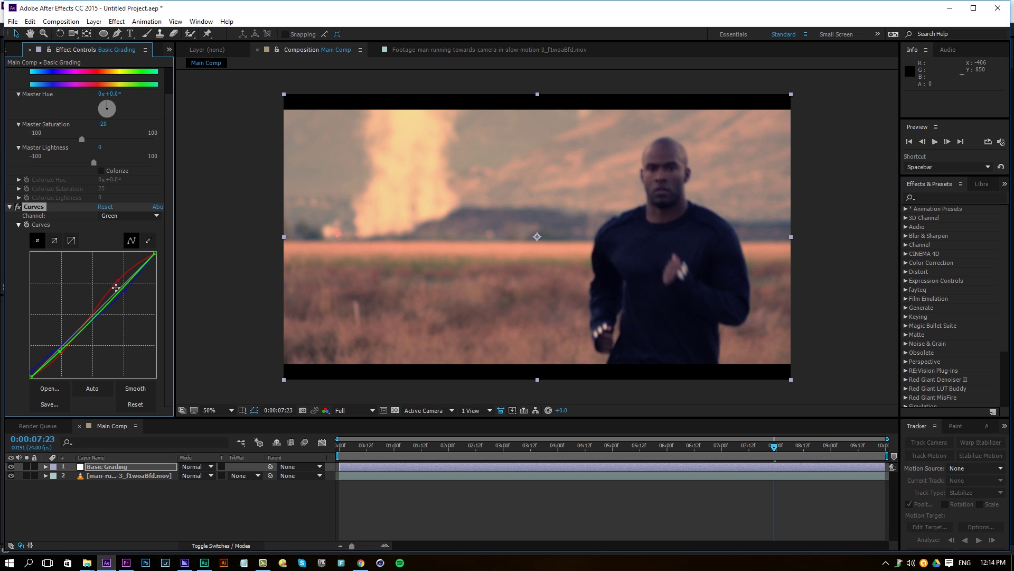
left_click_drag(117, 293, 114, 291)
left_click(18, 207)
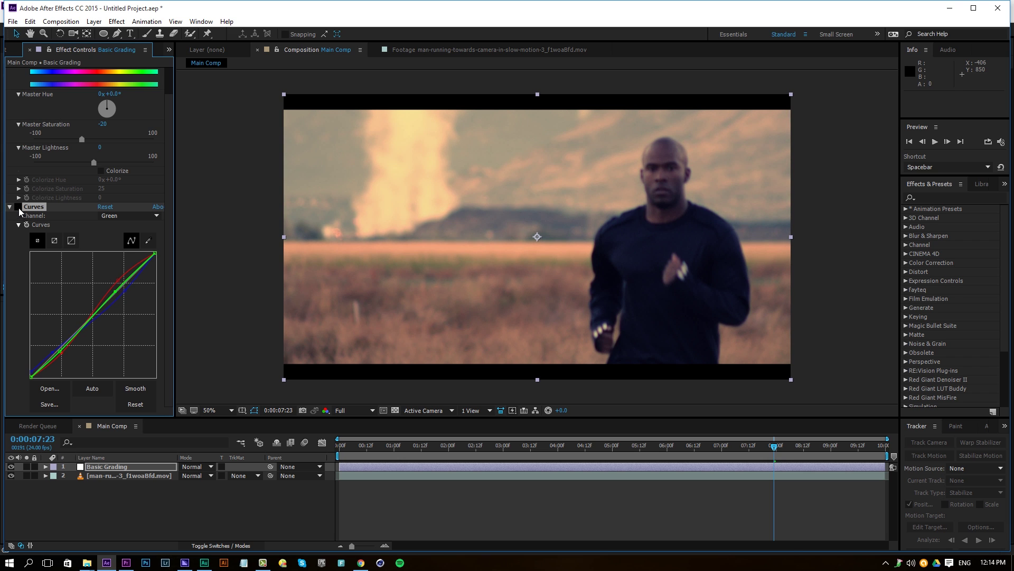
left_click(18, 207)
Step: Reshape the Blue channel curve once more
left_click(138, 216)
left_click(128, 261)
left_click_drag(124, 294, 121, 286)
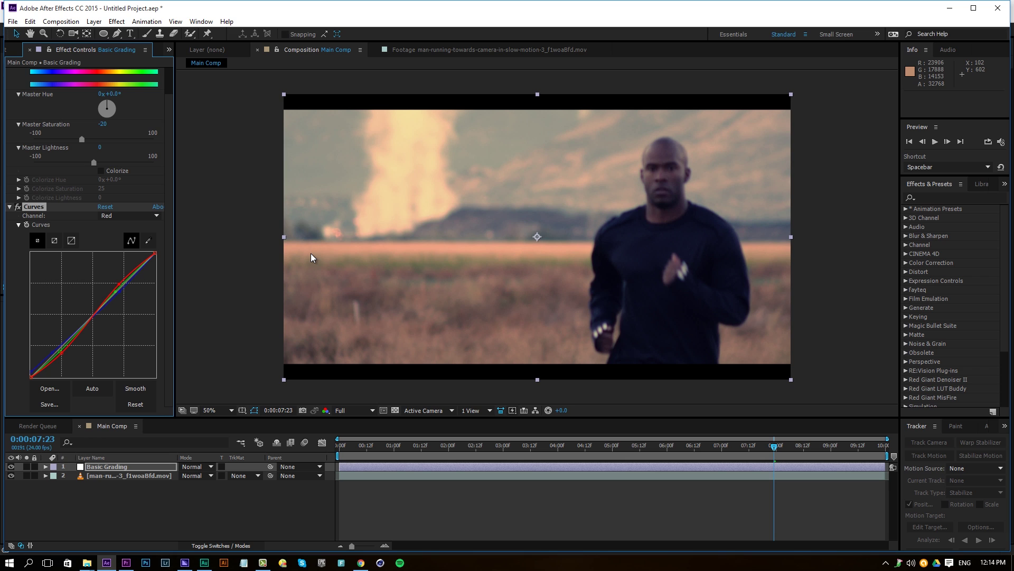
Step: Return Curves to RGB and collapse the Curves and Hue/Saturation effects
key("Up")
left_click(9, 208)
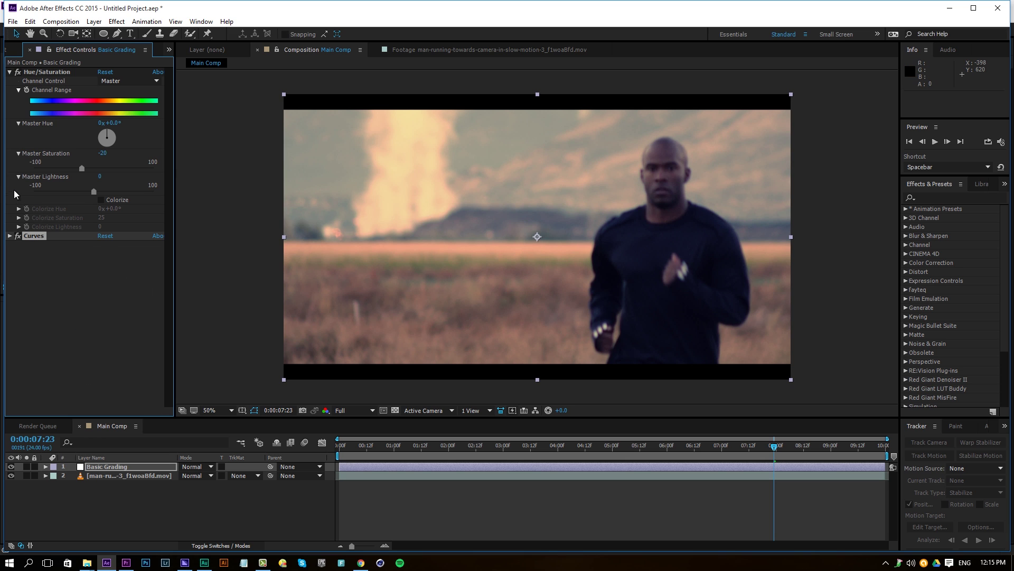
left_click(11, 78)
left_click(63, 110)
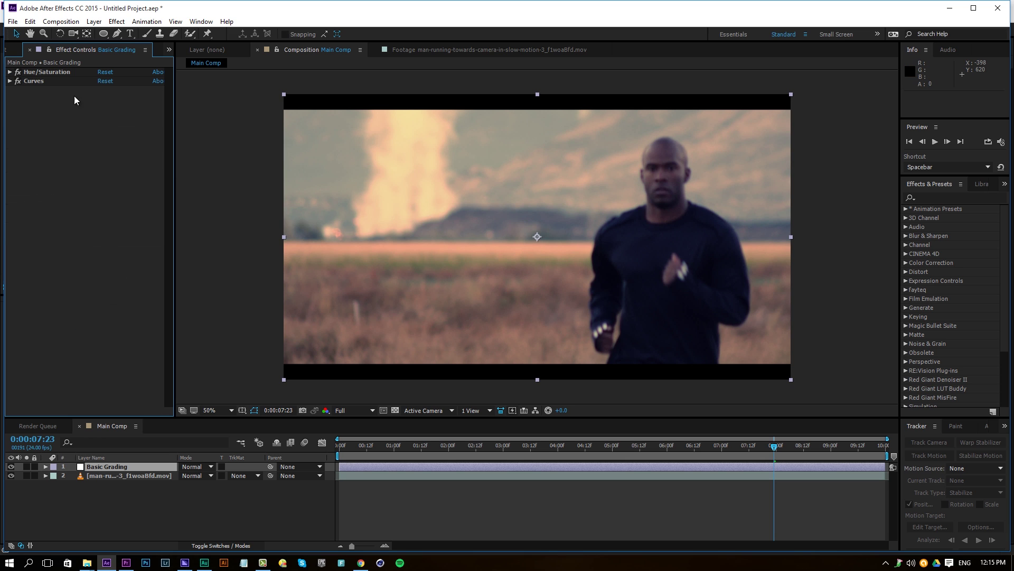
Step: Add Unsharp Mask to Basic Grading with Amount 150
left_click(117, 21)
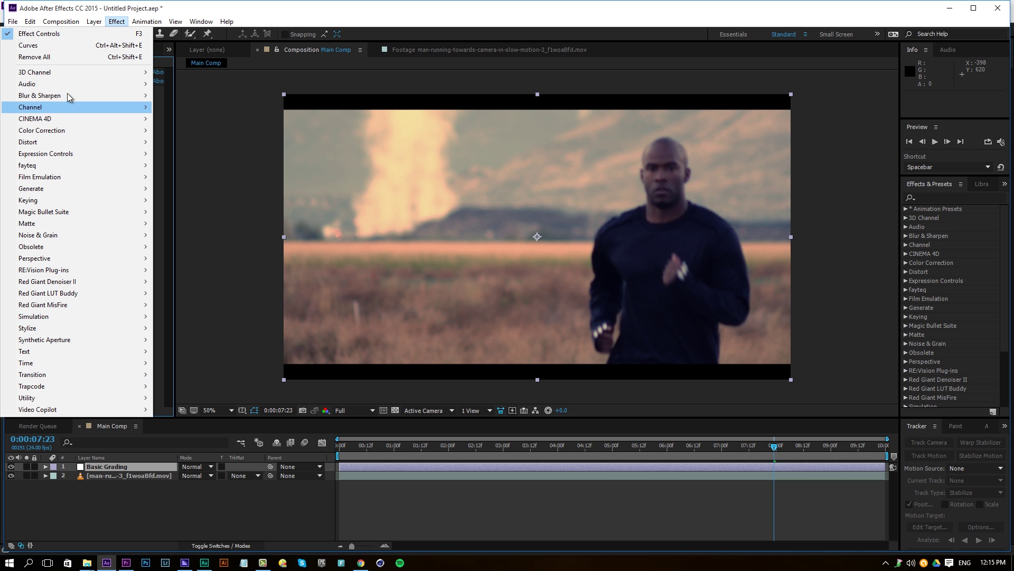
mouse_move(62, 97)
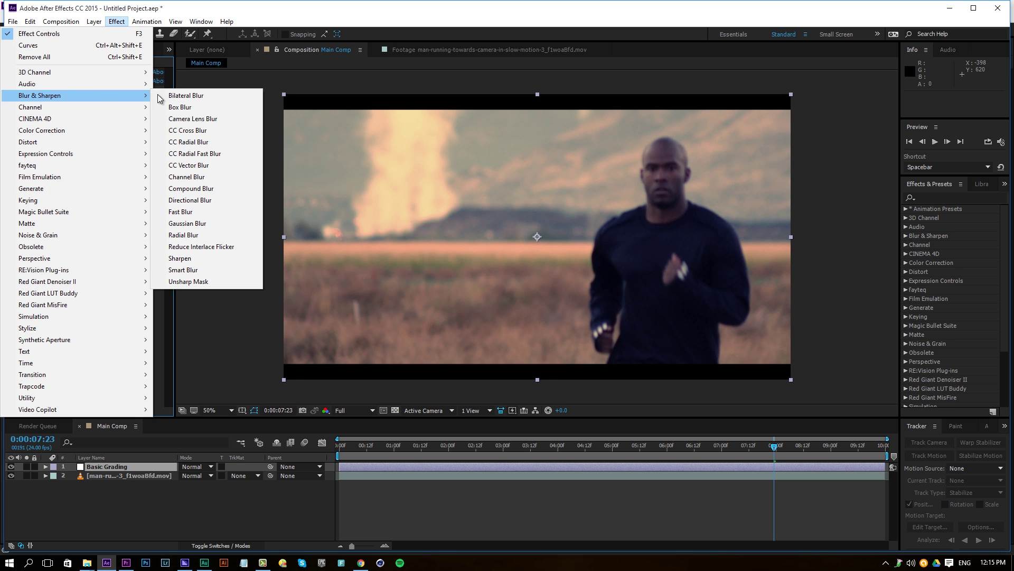
left_click(195, 282)
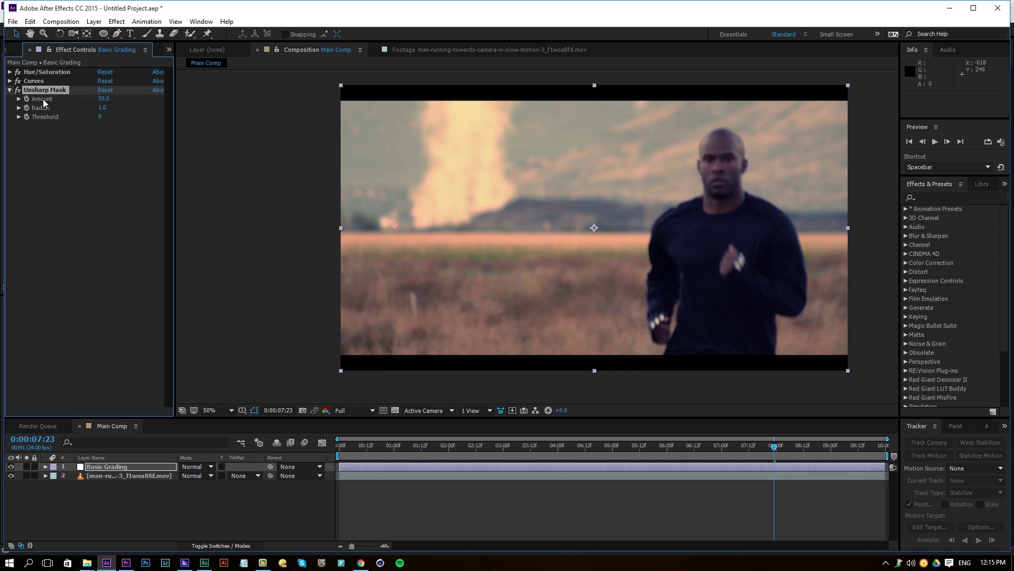
left_click(104, 98)
type("150")
key("Return")
Step: Duplicate the Unsharp Mask and give the copy Radius 25, comparing it on and off
key("ctrl+d")
left_click(102, 143)
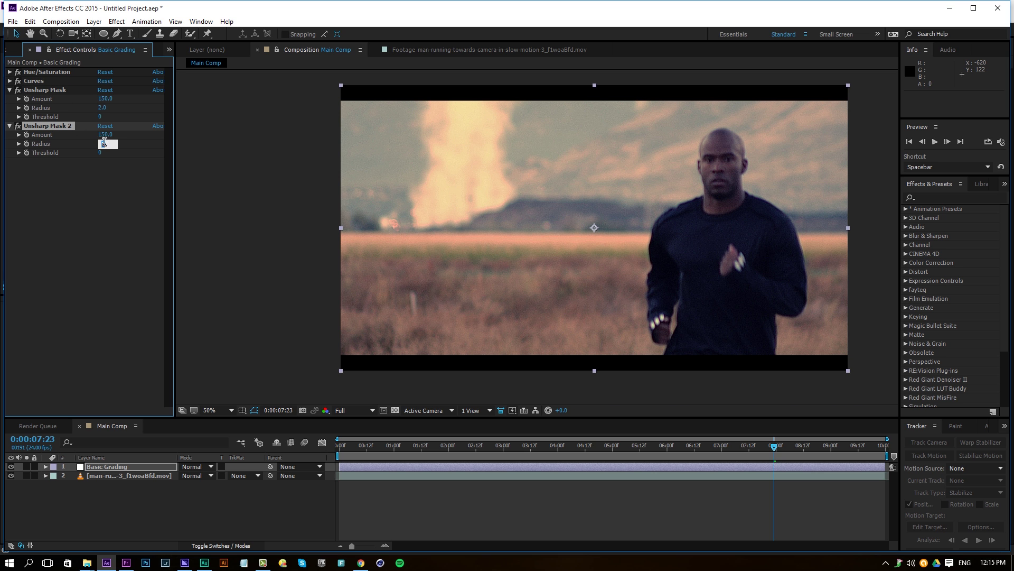
type("25")
key("Return")
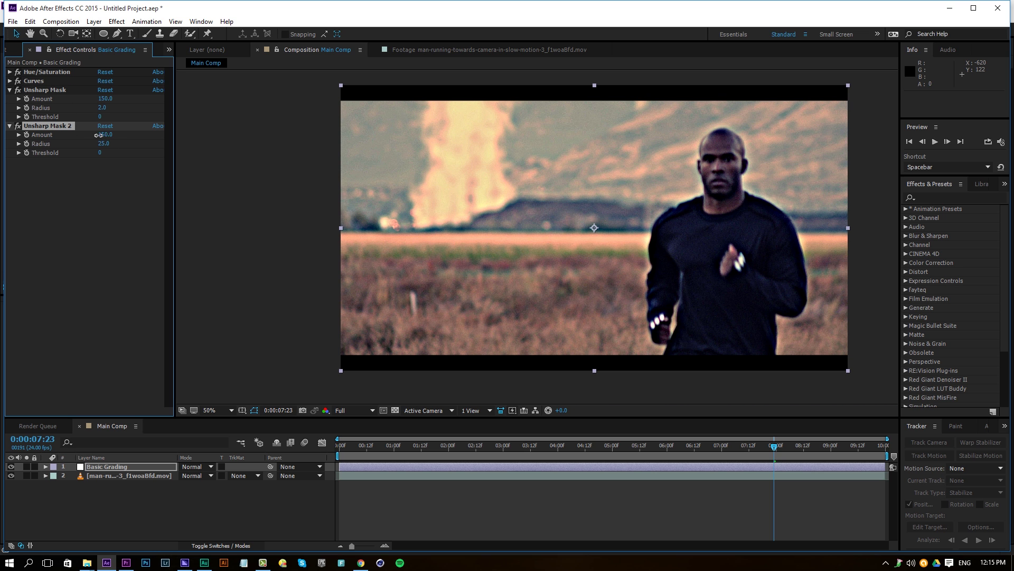
left_click_drag(99, 135, 66, 137)
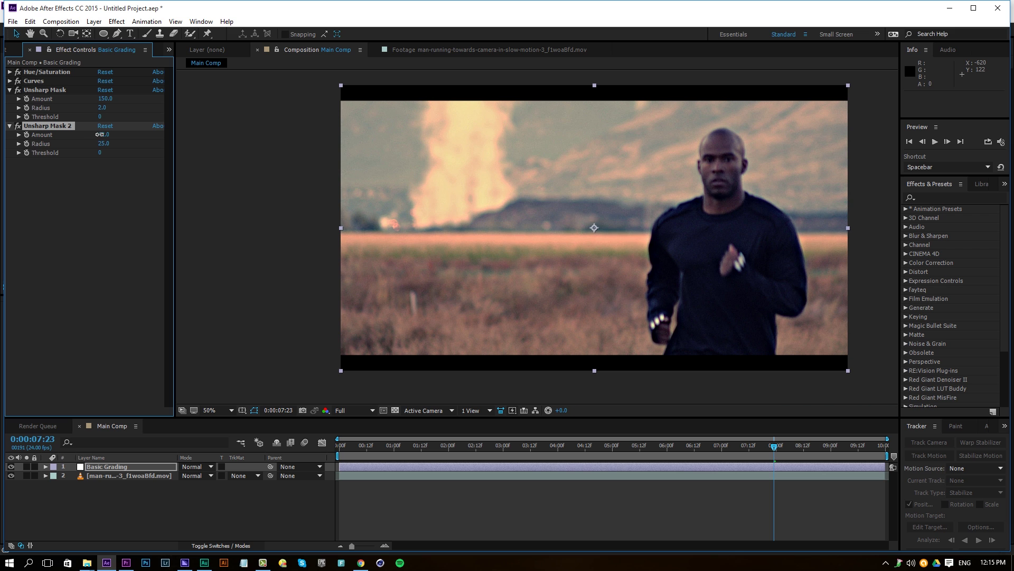
left_click(19, 126)
left_click(19, 127)
left_click(19, 126)
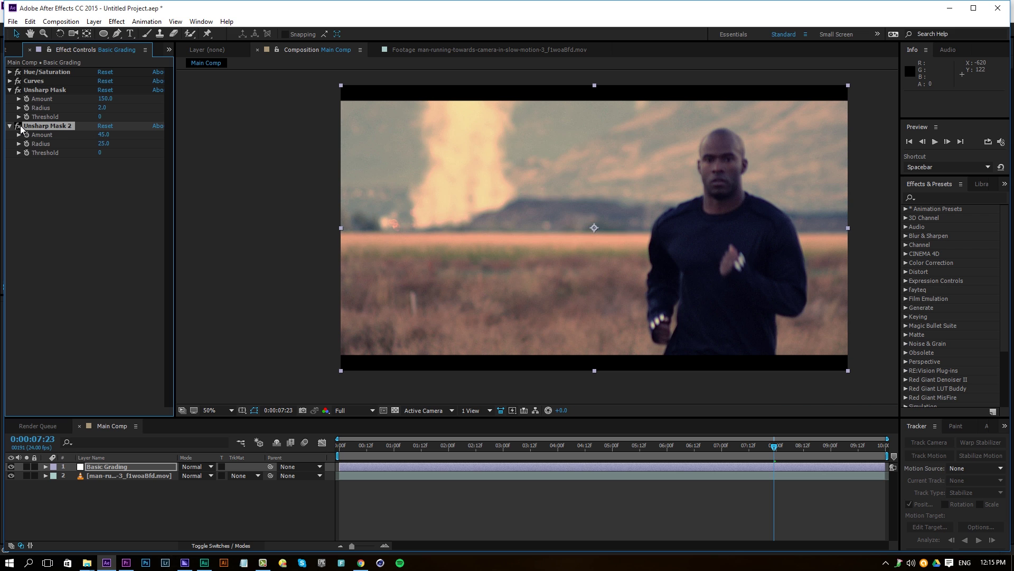
left_click(19, 126)
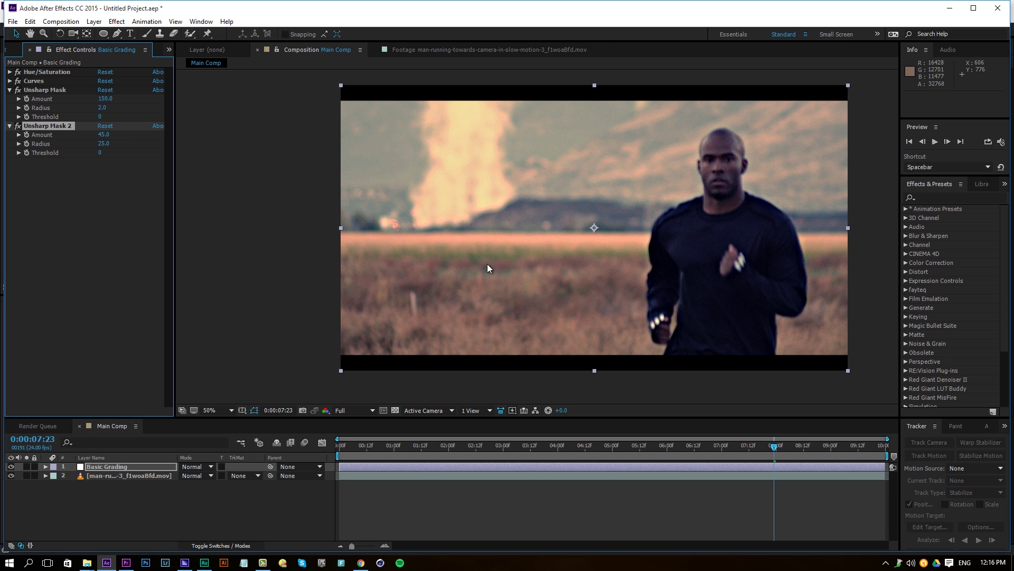
Step: Set Unsharp Mask 2's Amount to 30, compare, and collapse both sharpen effects
left_click(104, 134)
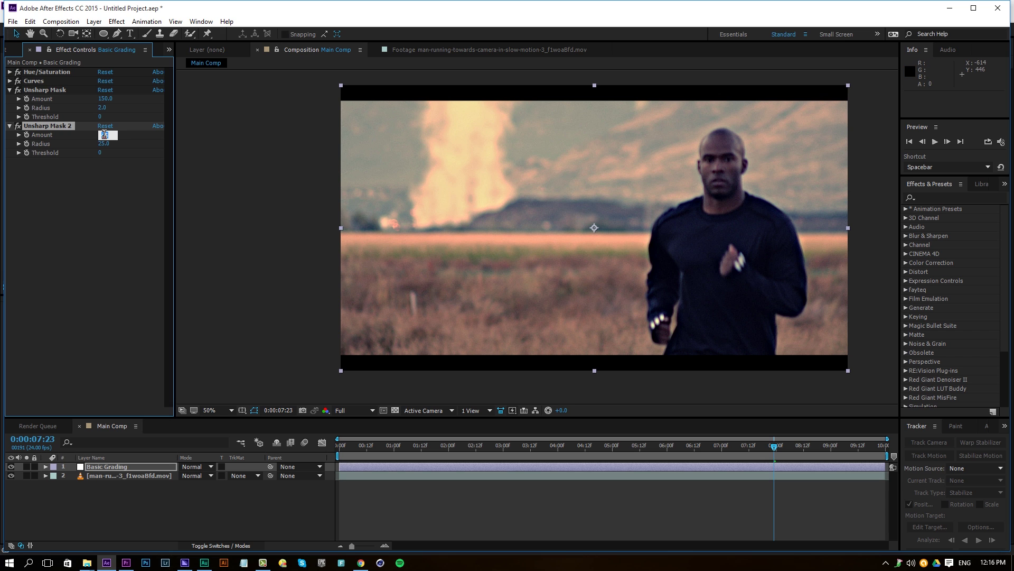
type("30")
key("Return")
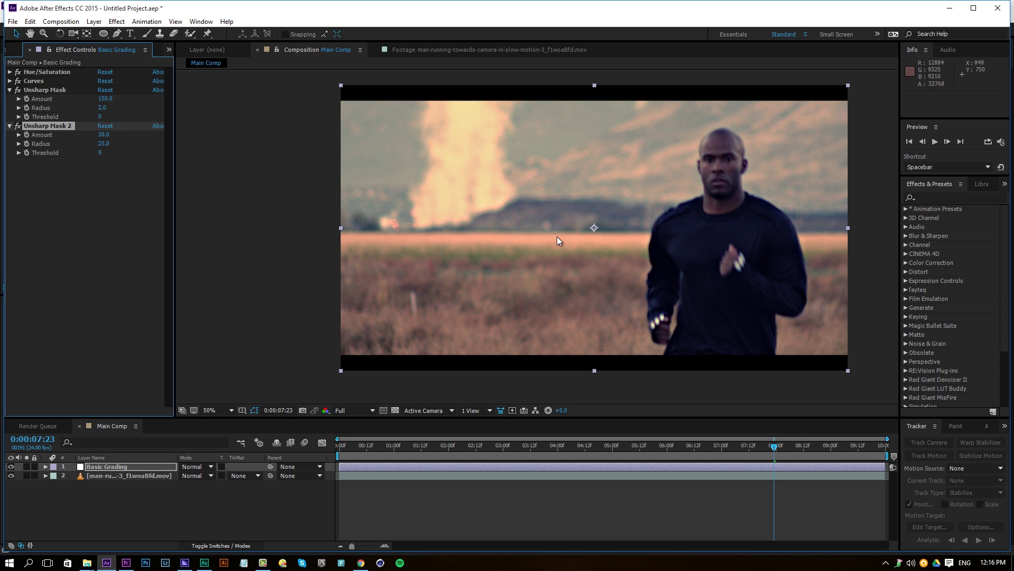
left_click(19, 127)
left_click(19, 126)
left_click(10, 90)
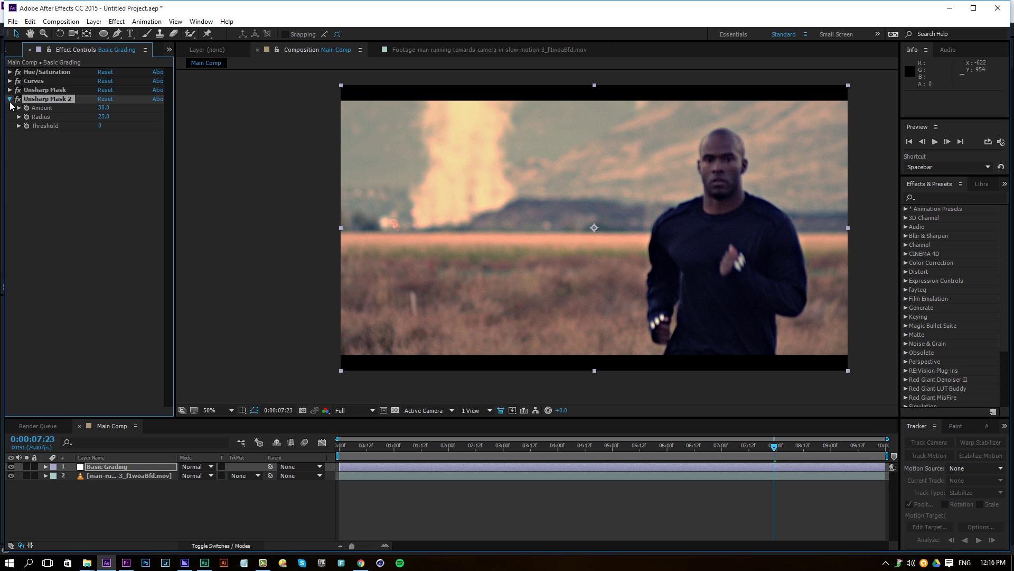
left_click(10, 99)
left_click(122, 239)
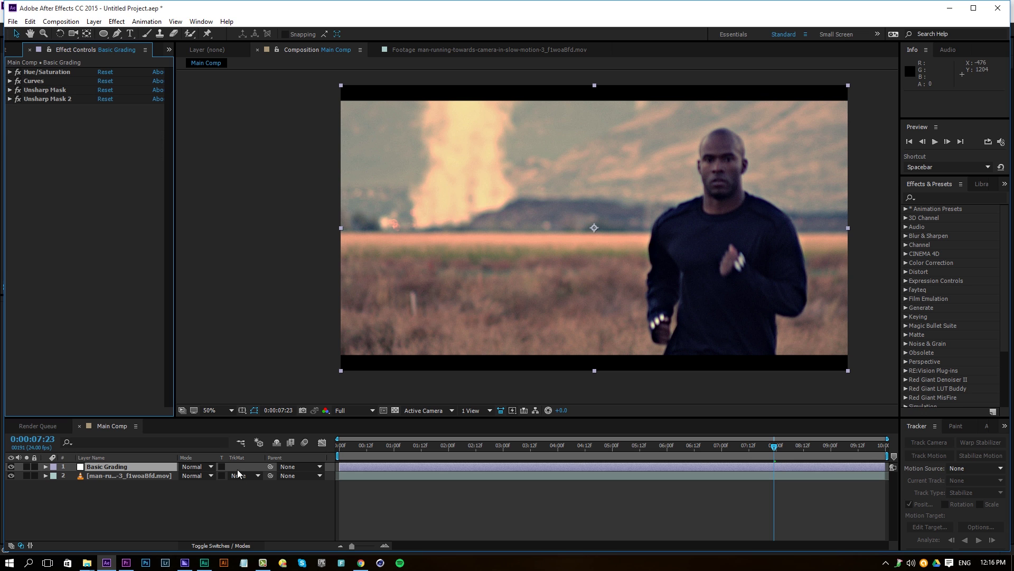
Step: Add a new adjustment layer named Vignette
right_click(151, 504)
mouse_move(186, 403)
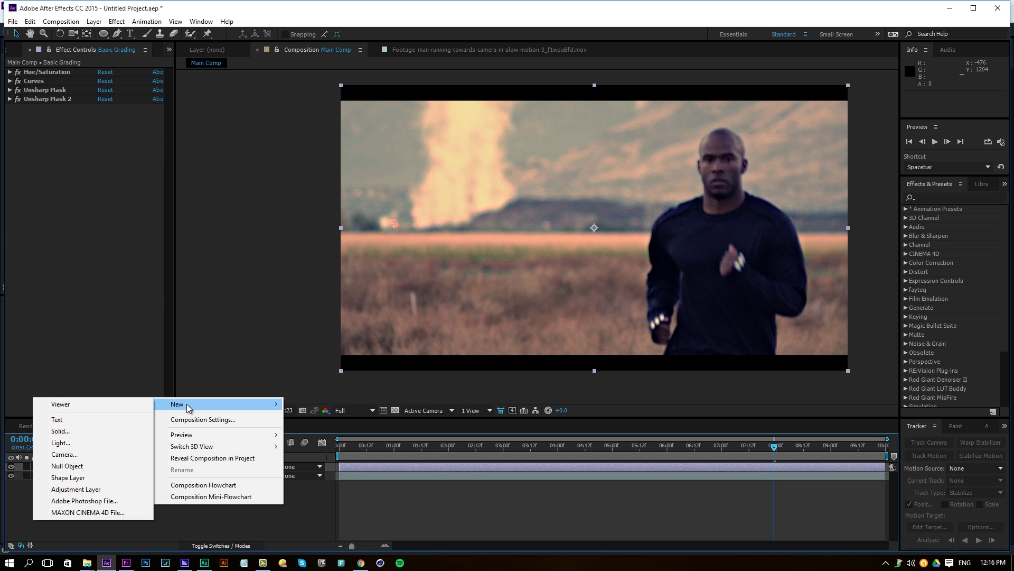
left_click(92, 486)
key("Return")
type("Vi")
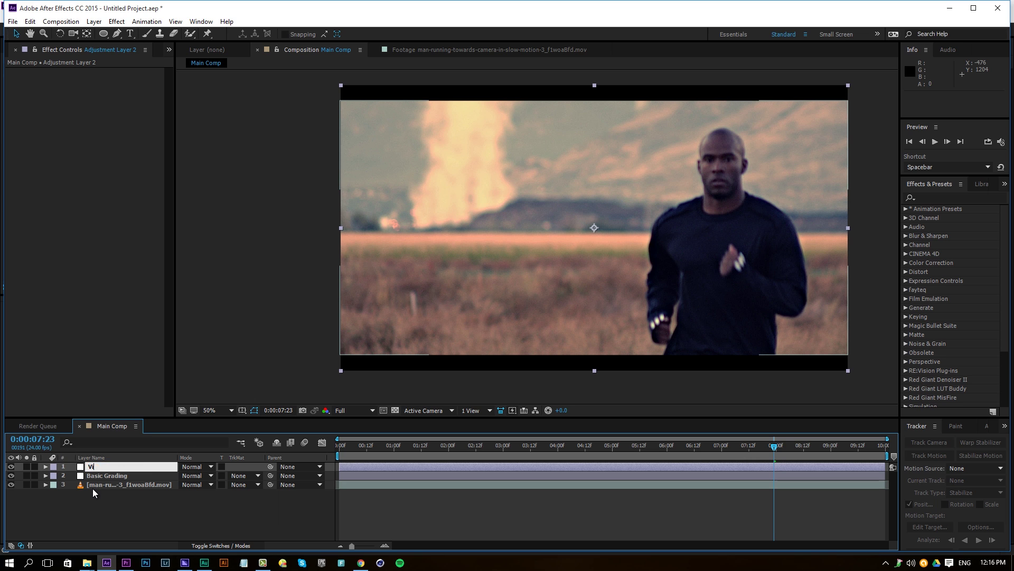
type("gnette")
key("Return")
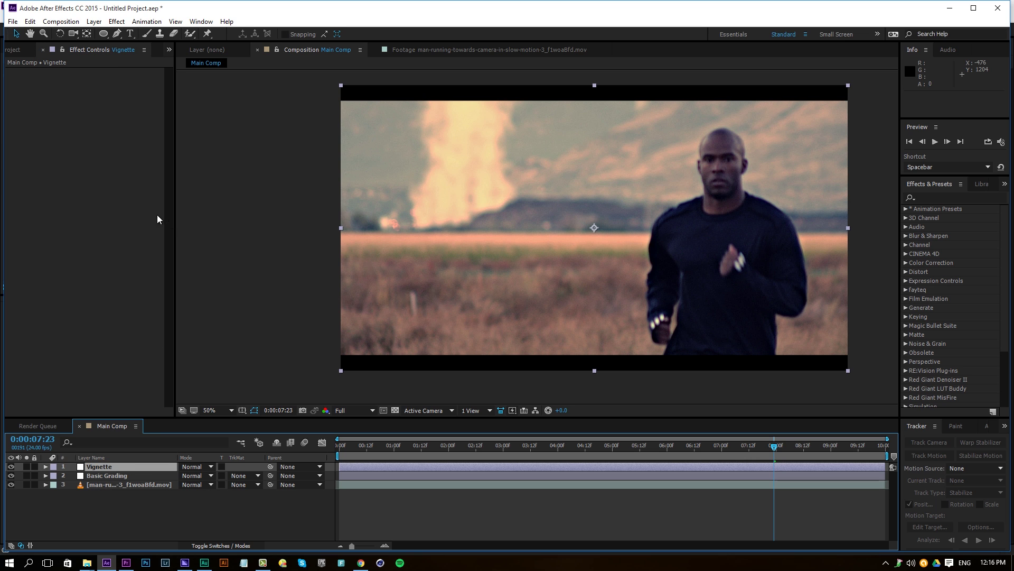
Step: Draw an elliptical mask across the frame and set Mask 1 to Subtract
left_click(103, 35)
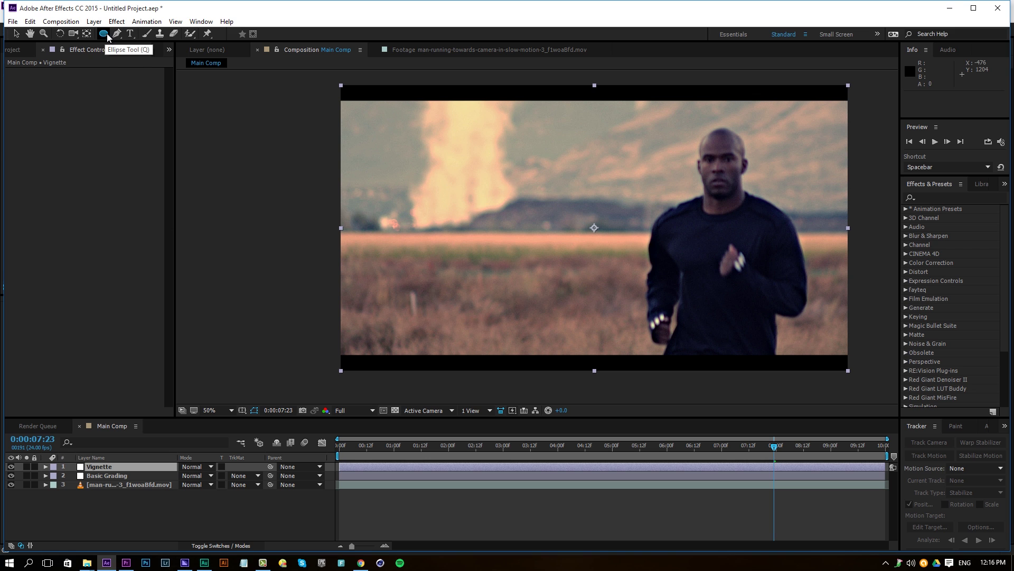
left_click_drag(355, 111, 833, 340)
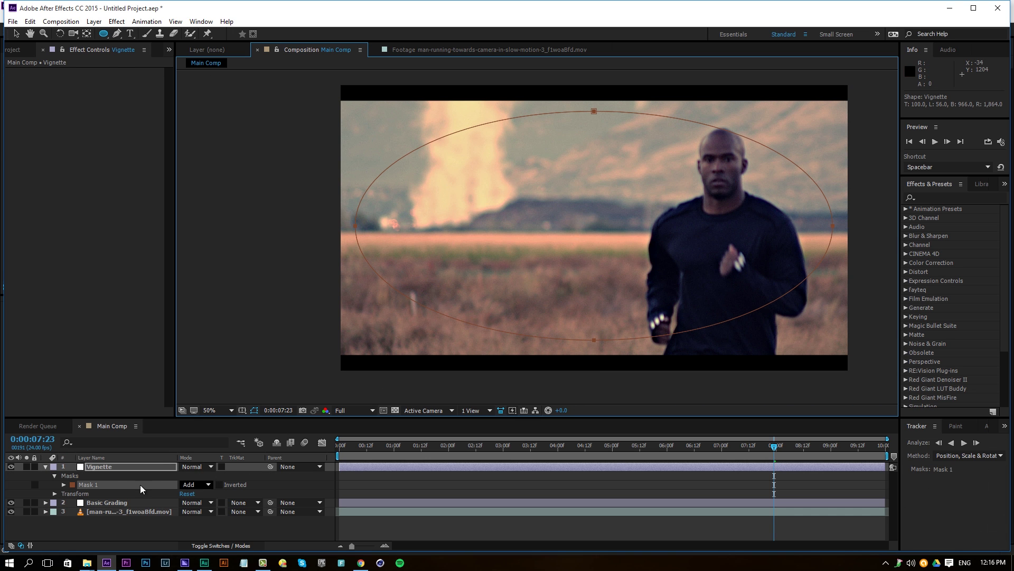
left_click(194, 484)
left_click(216, 431)
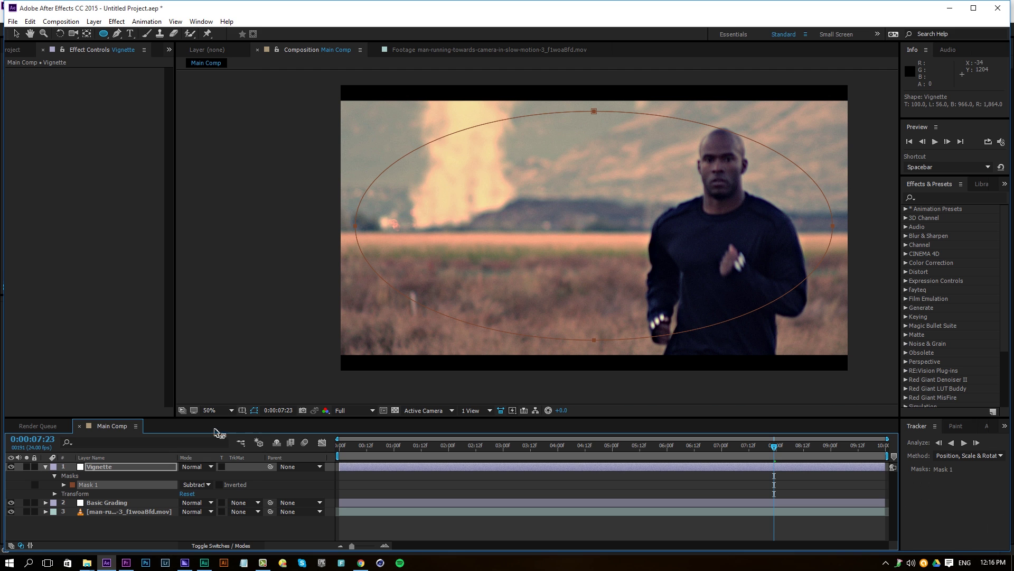
left_click(117, 21)
Step: Add Curves to the Vignette layer and pull the curve down to darken the edges
mouse_move(65, 140)
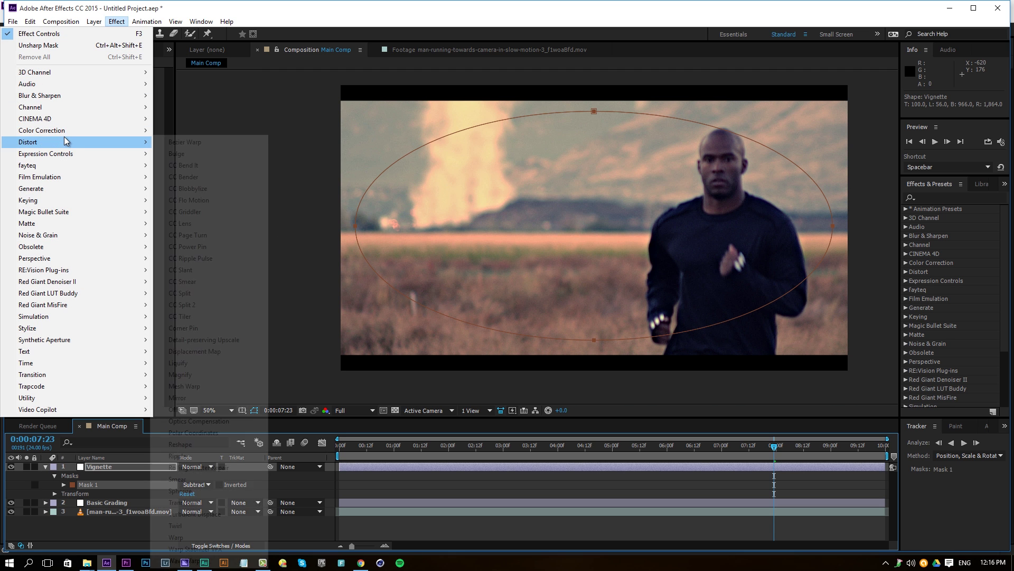
left_click(211, 339)
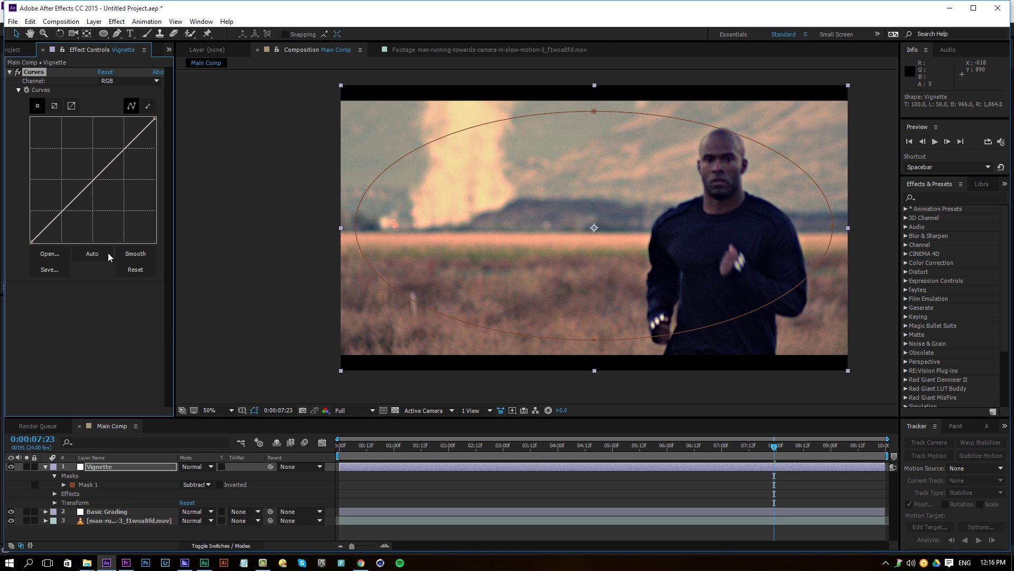
left_click_drag(77, 211, 82, 220)
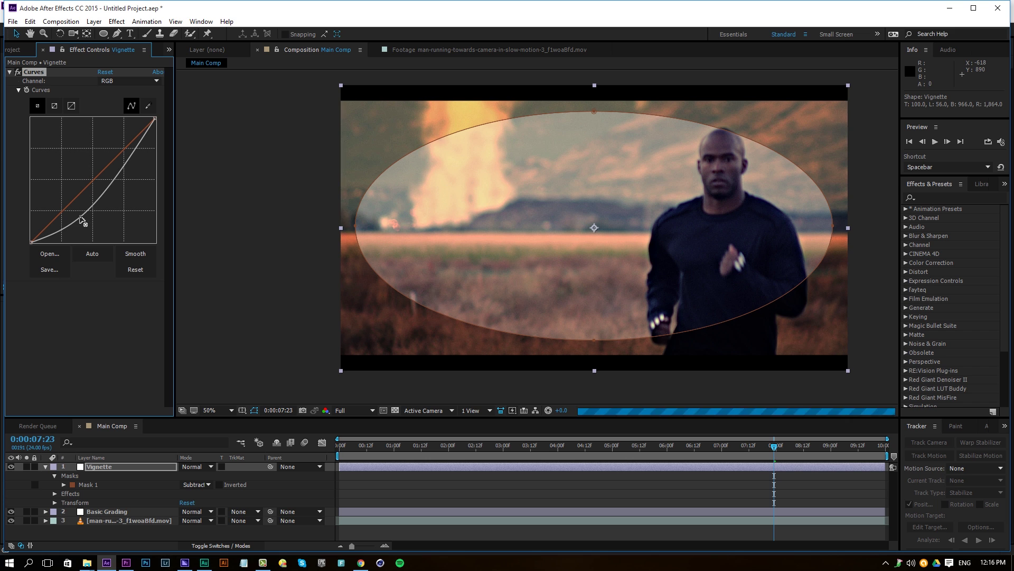
Step: Feather the Vignette's Mask 1 to 229 pixels
left_click(164, 470)
key("f")
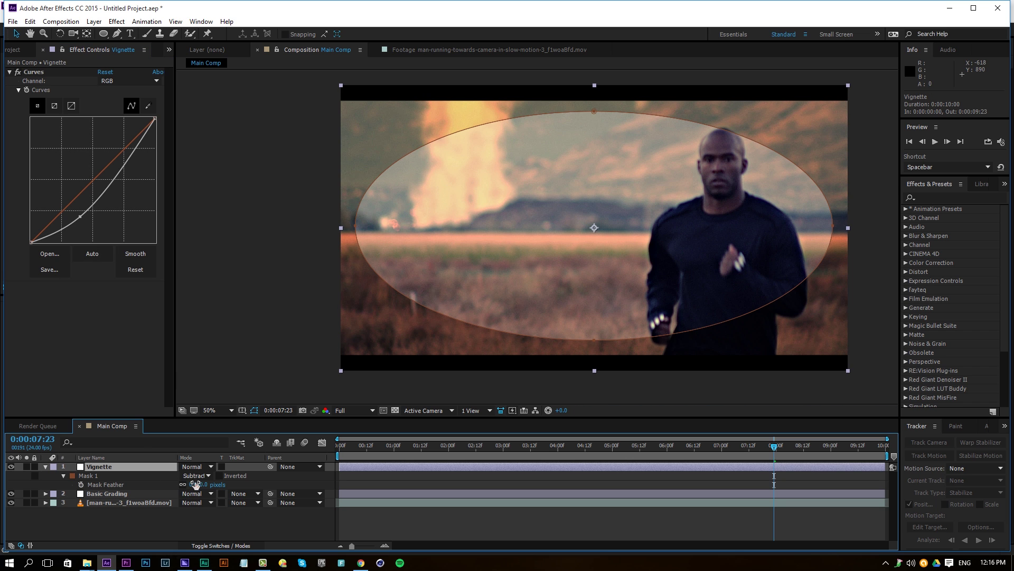
left_click_drag(195, 484, 324, 494)
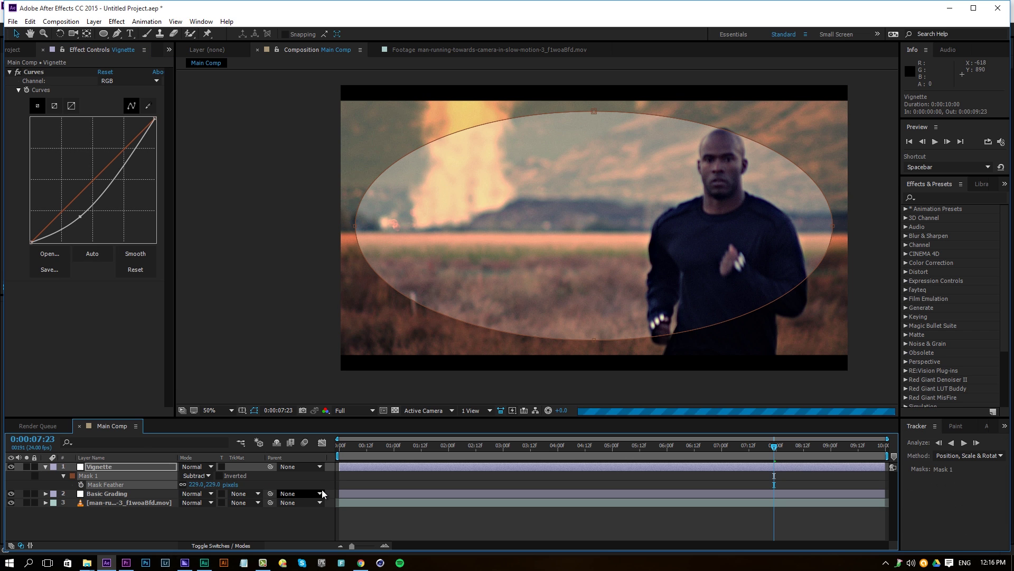
left_click(386, 486)
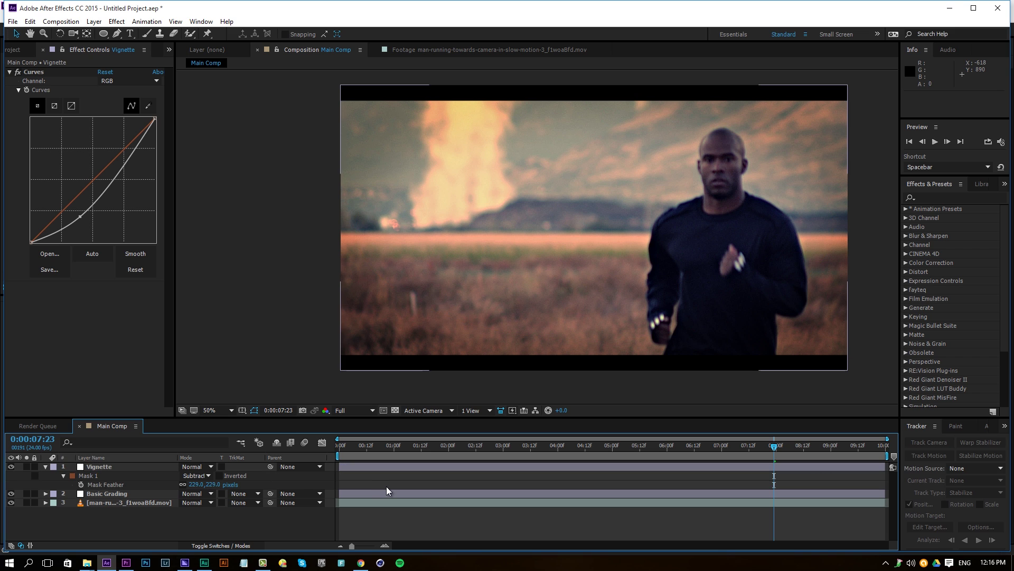
Step: Compare the vignette on and off, then straighten its curve for gentler darkening
left_click(12, 467)
left_click(11, 466)
left_click(11, 467)
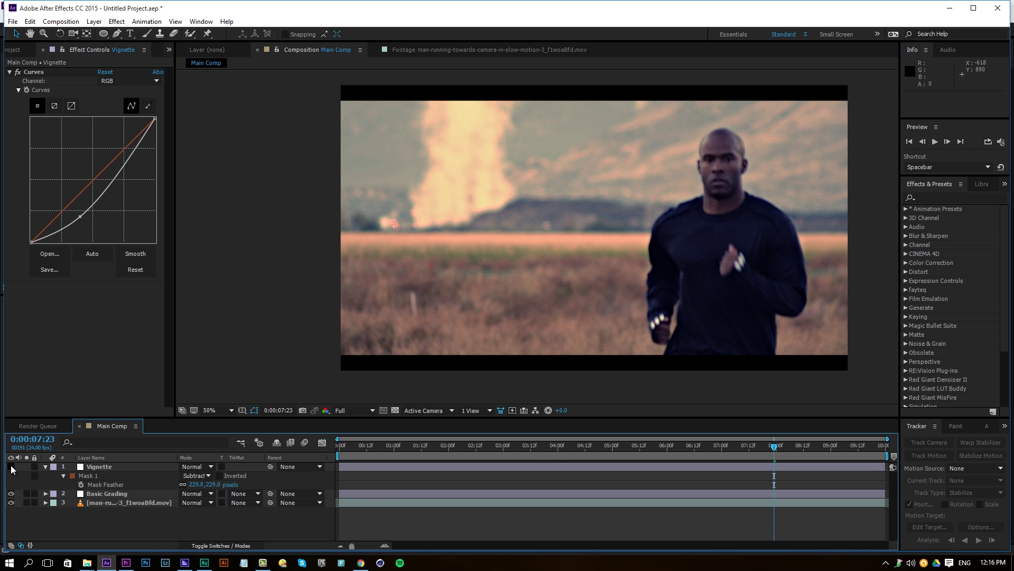
left_click(11, 467)
left_click(11, 467)
left_click(11, 466)
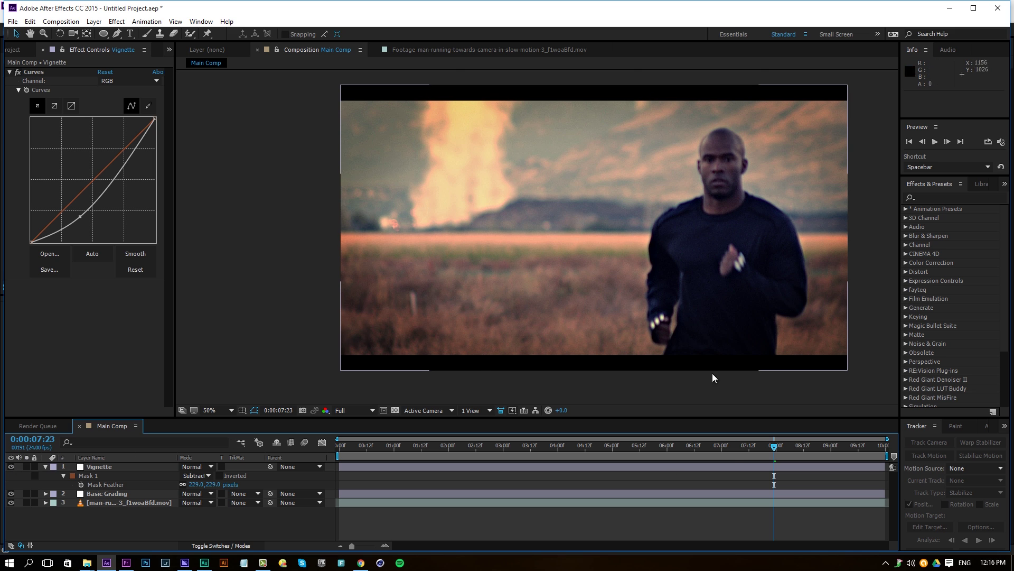
left_click_drag(92, 222, 75, 216)
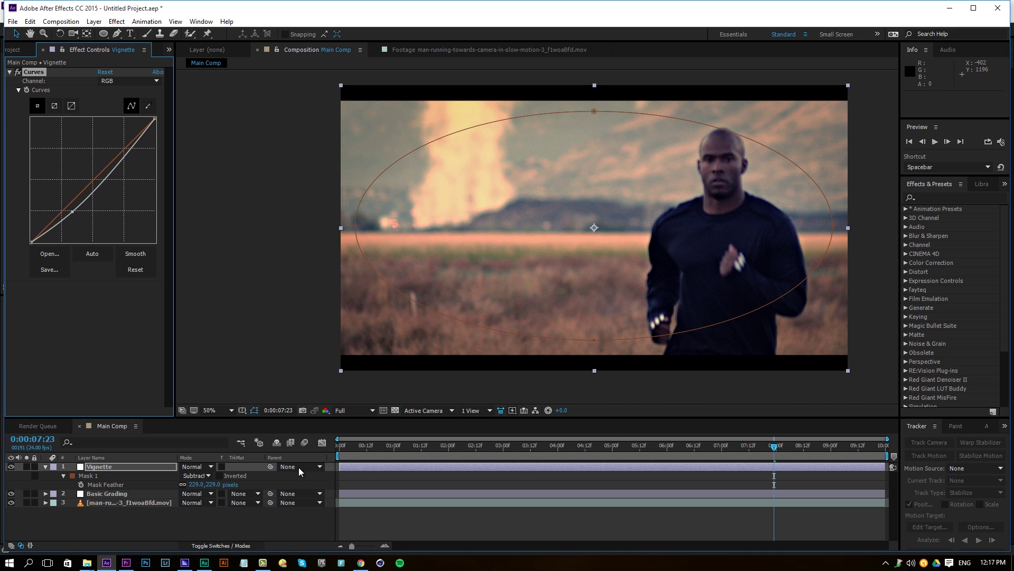
Step: Pull the Vignette Curves' Red channel down to cool the edges
left_click(359, 476)
left_click(11, 467)
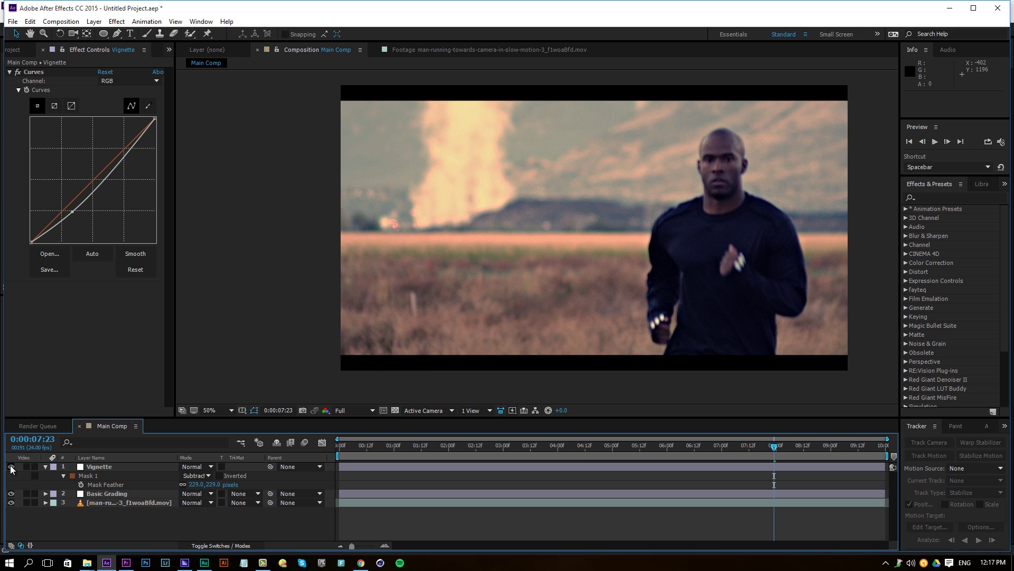
left_click(12, 466)
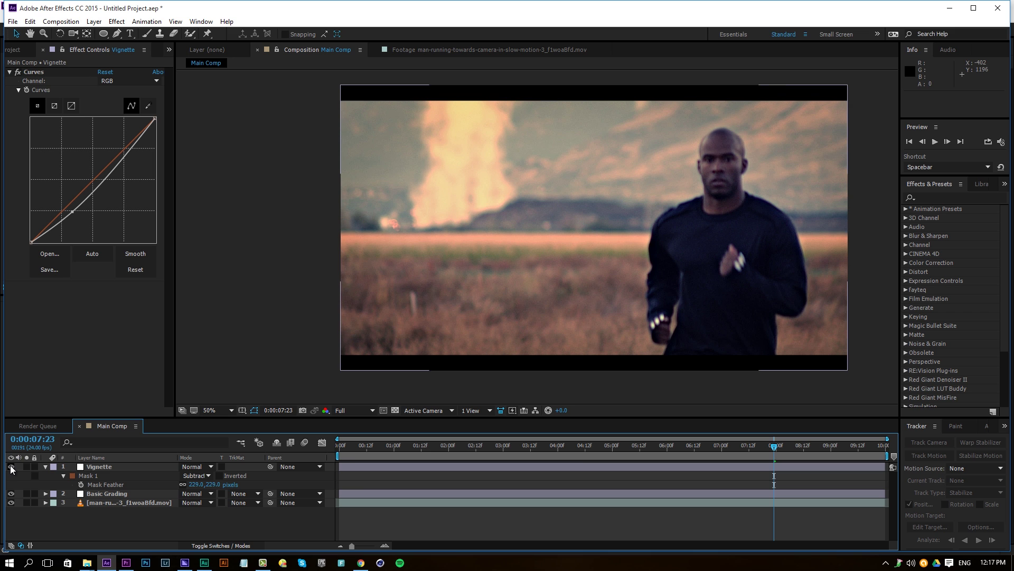
left_click(134, 81)
left_click(135, 106)
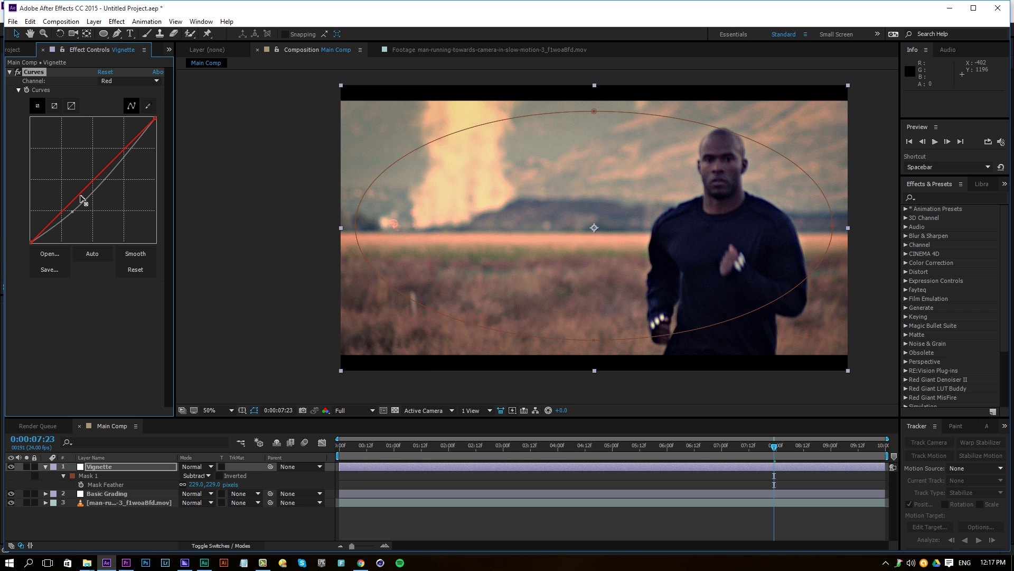
left_click_drag(81, 198, 83, 204)
Step: Bow the RGB curve lower to deepen the vignette, toggling it to compare
left_click(135, 81)
left_click(111, 88)
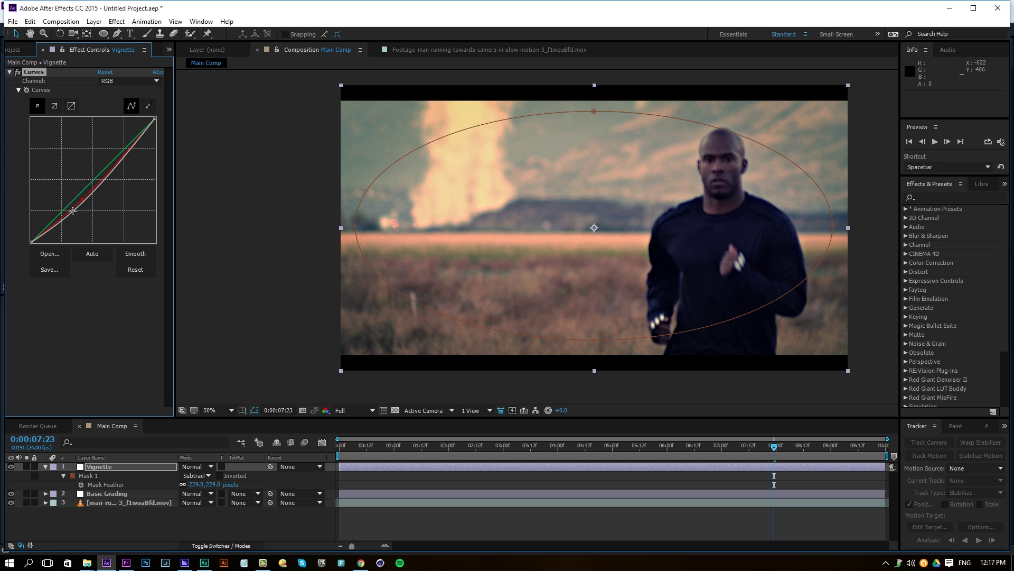
left_click_drag(72, 212, 75, 215)
left_click(366, 483)
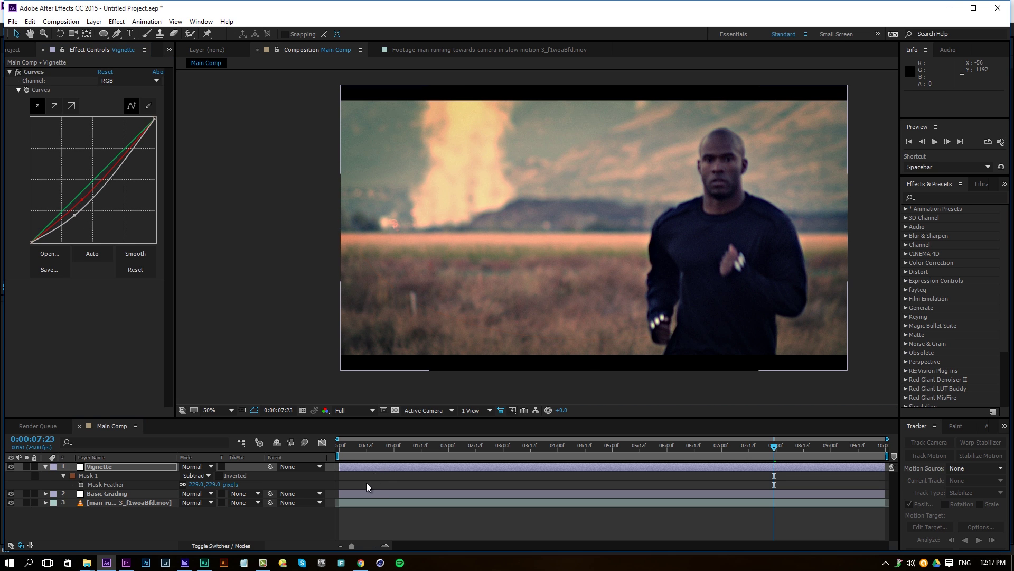
left_click(12, 466)
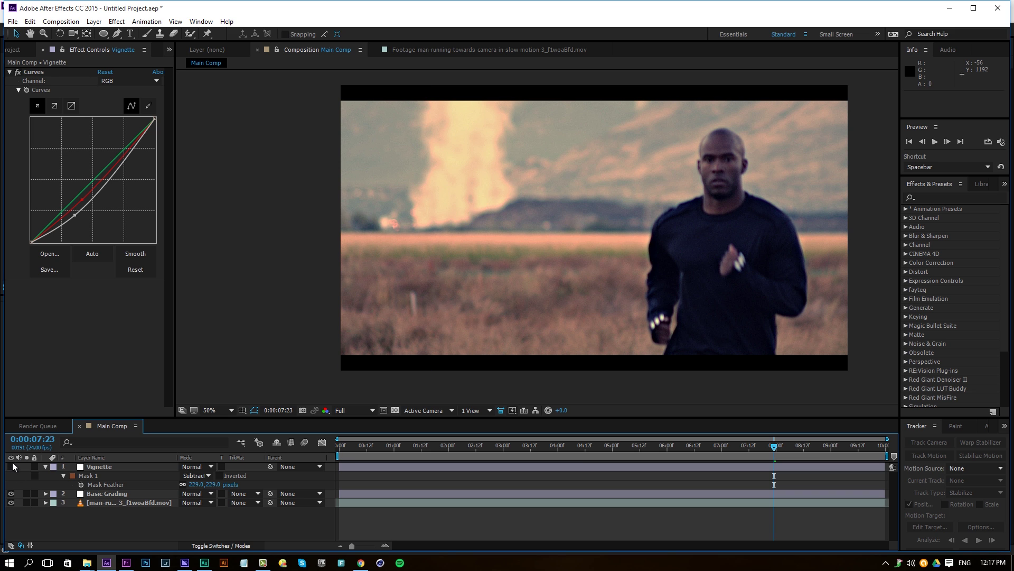
left_click(12, 467)
left_click(11, 467)
left_click(12, 467)
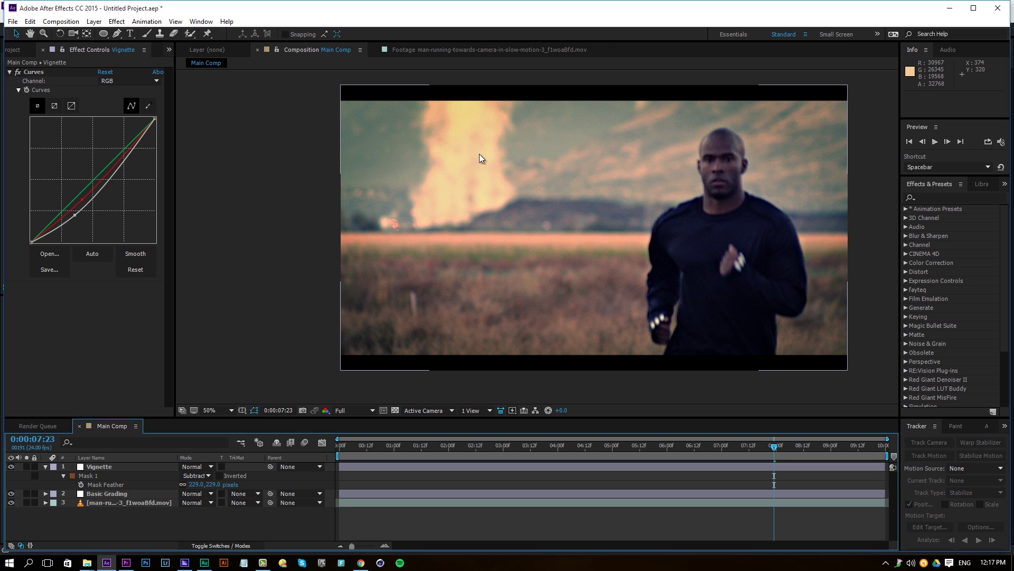
Step: Compare the grade against the soloed raw footage, then select the Vignette layer
left_click(27, 502)
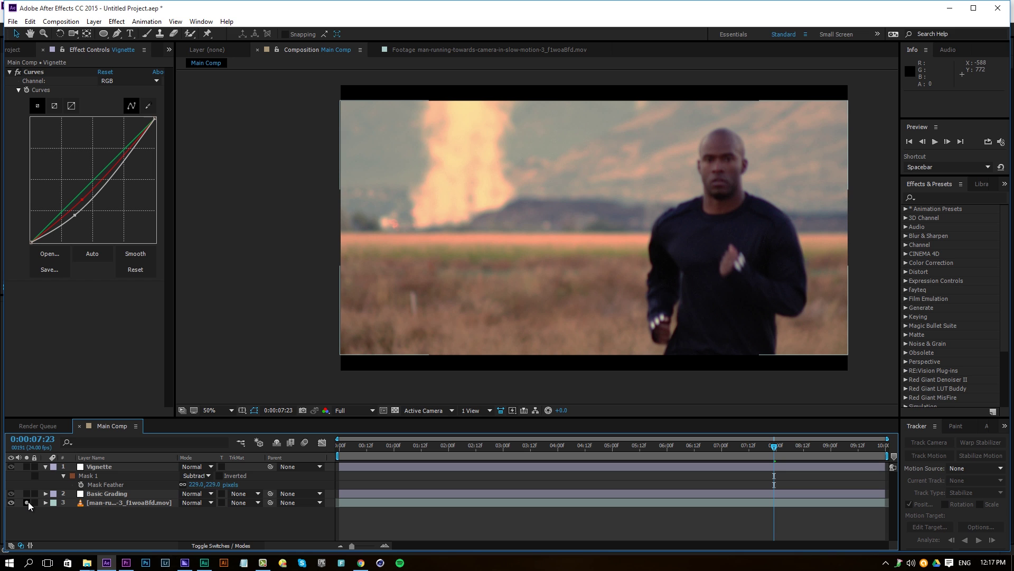
left_click(27, 502)
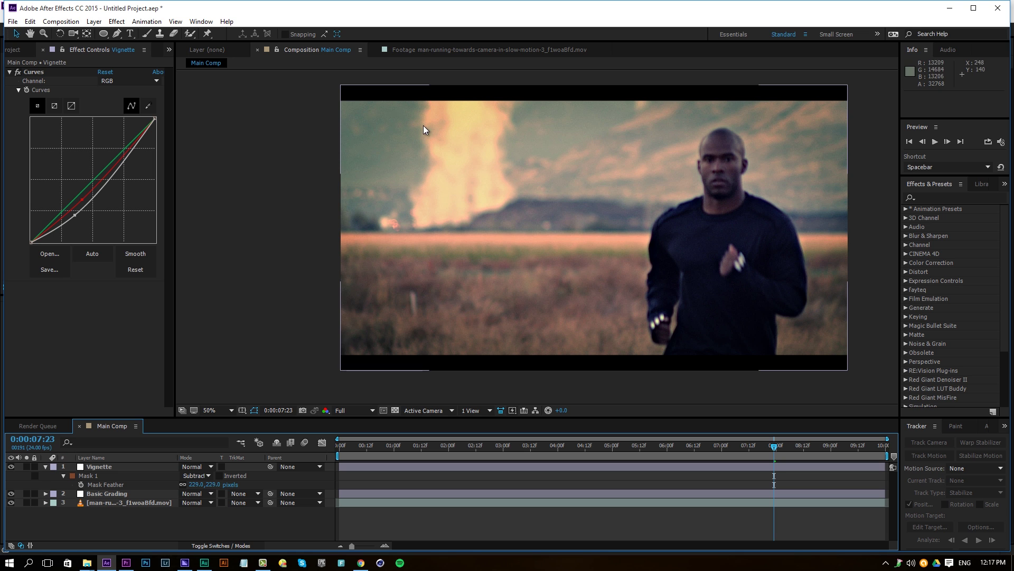
left_click(27, 502)
left_click(27, 503)
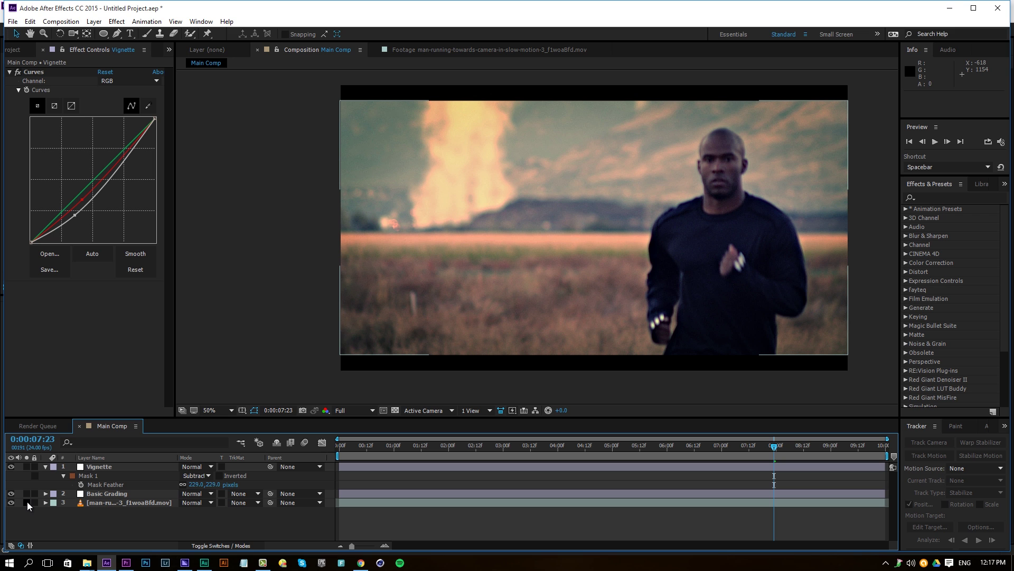
left_click(27, 502)
left_click(27, 502)
left_click(99, 466)
Step: Add a new adjustment layer named 'Final Grading' at the top of Main Comp
right_click(95, 514)
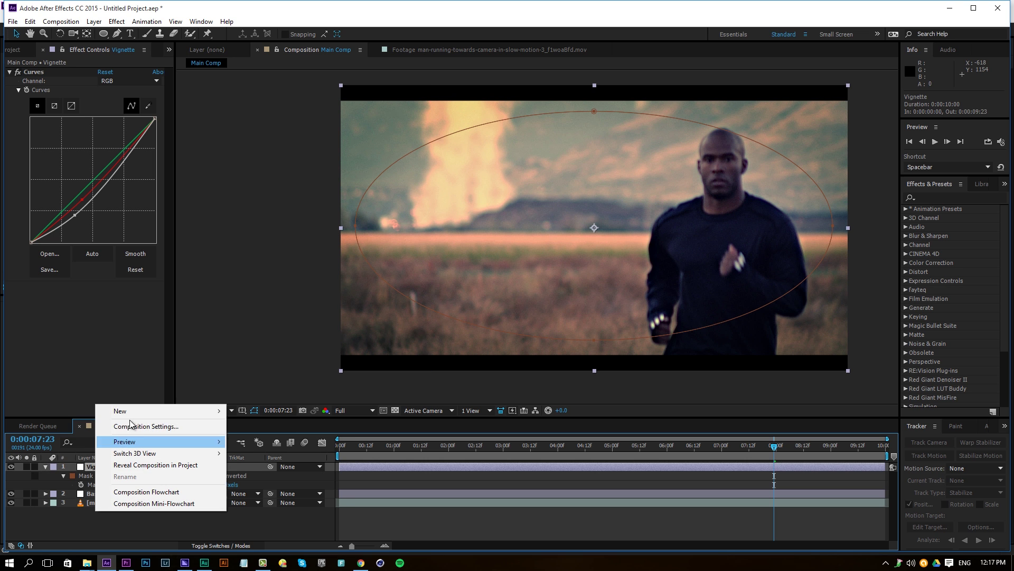
mouse_move(134, 414)
left_click(304, 495)
key("Return")
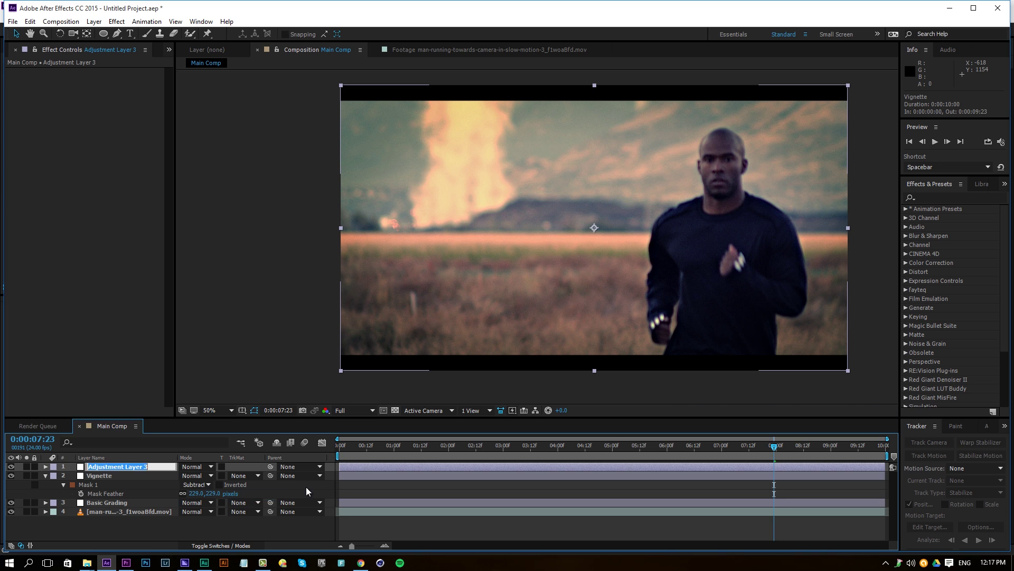
type("FIn")
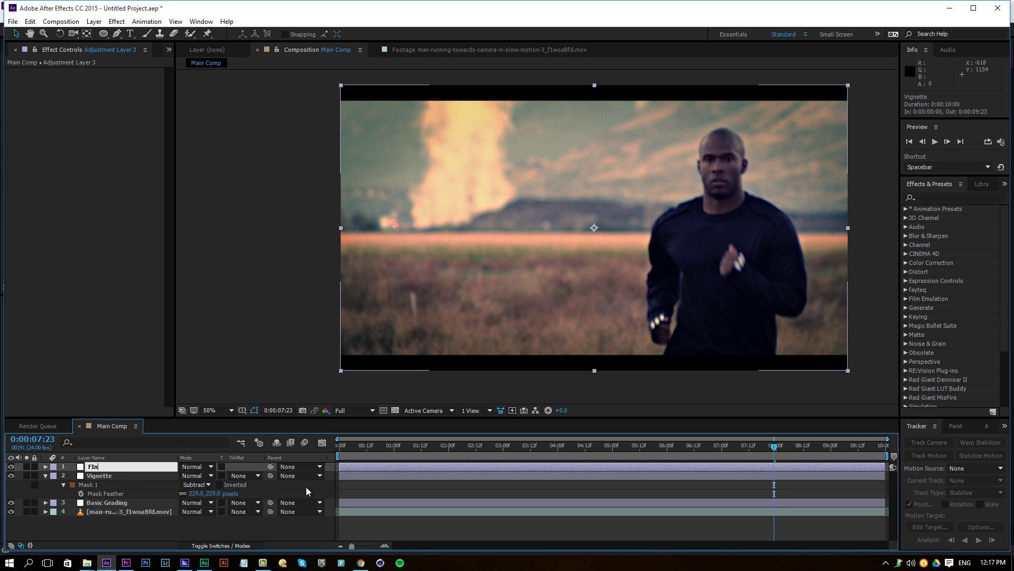
type("al Grading")
key("Return")
Step: Apply Vibrance to Final Grading and raise Vibrance to about 53
left_click(126, 20)
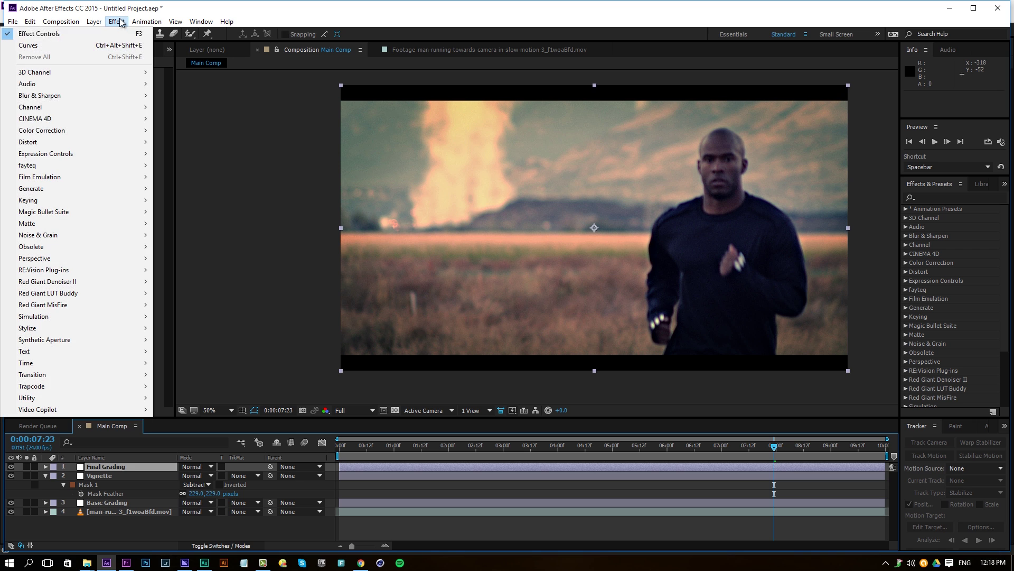
mouse_move(78, 132)
left_click(191, 503)
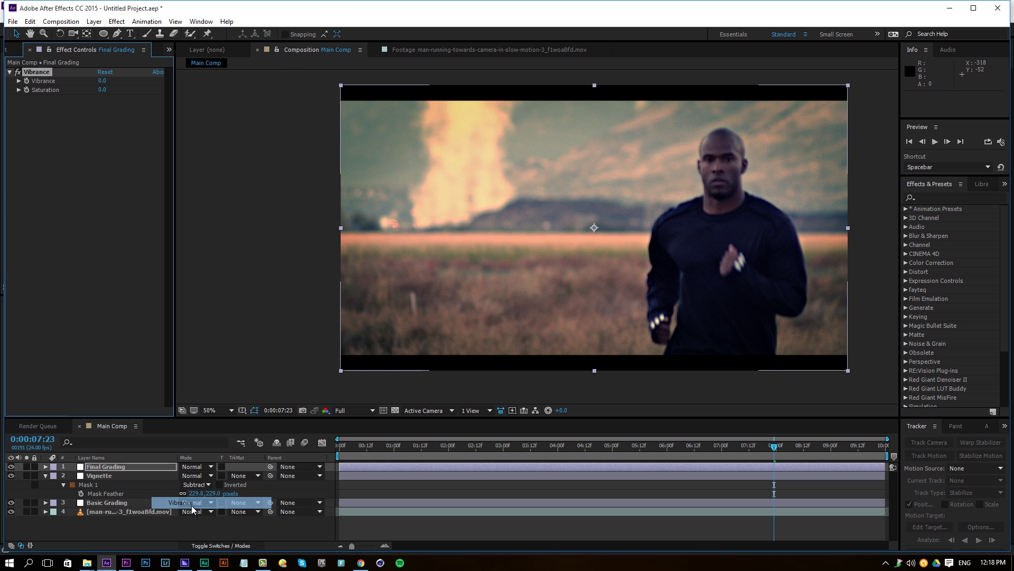
mouse_move(100, 83)
left_mouse_down()
mouse_move(132, 86)
mouse_move(95, 85)
left_mouse_up()
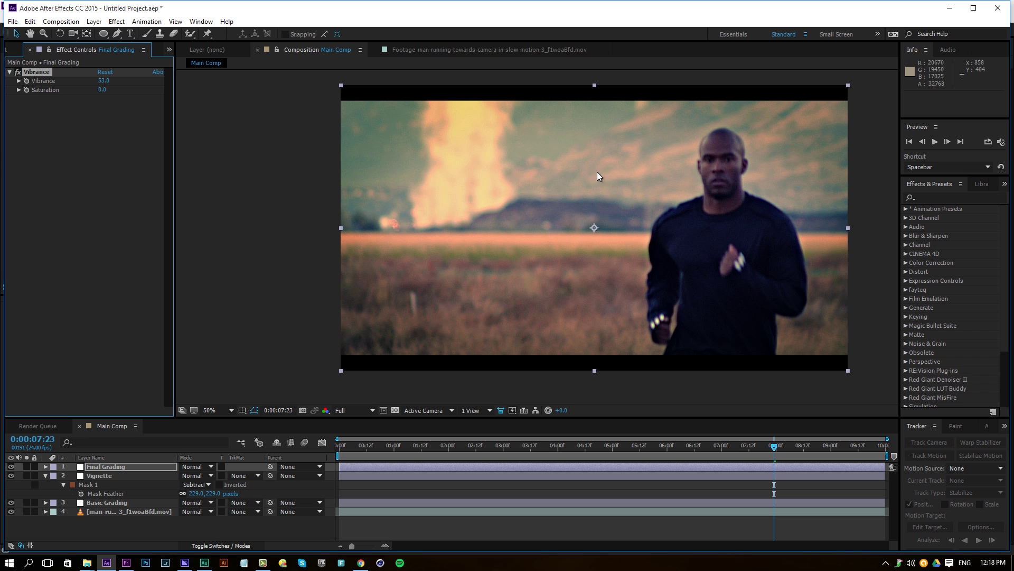
Step: Add Hue/Saturation below Vibrance and limit its Channel Control to Yellows
right_click(18, 73)
left_click(207, 382)
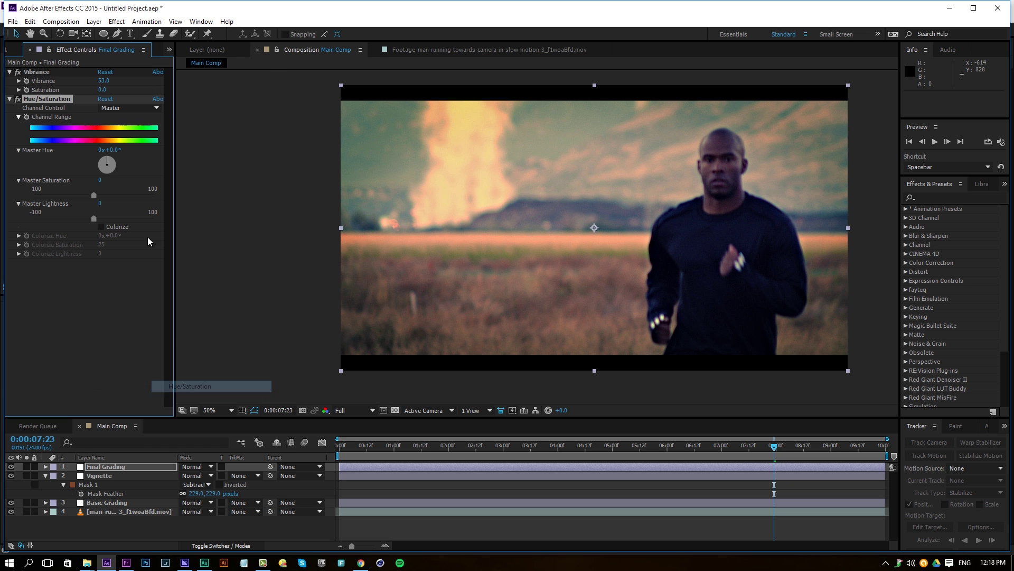
left_click(119, 109)
left_click(141, 142)
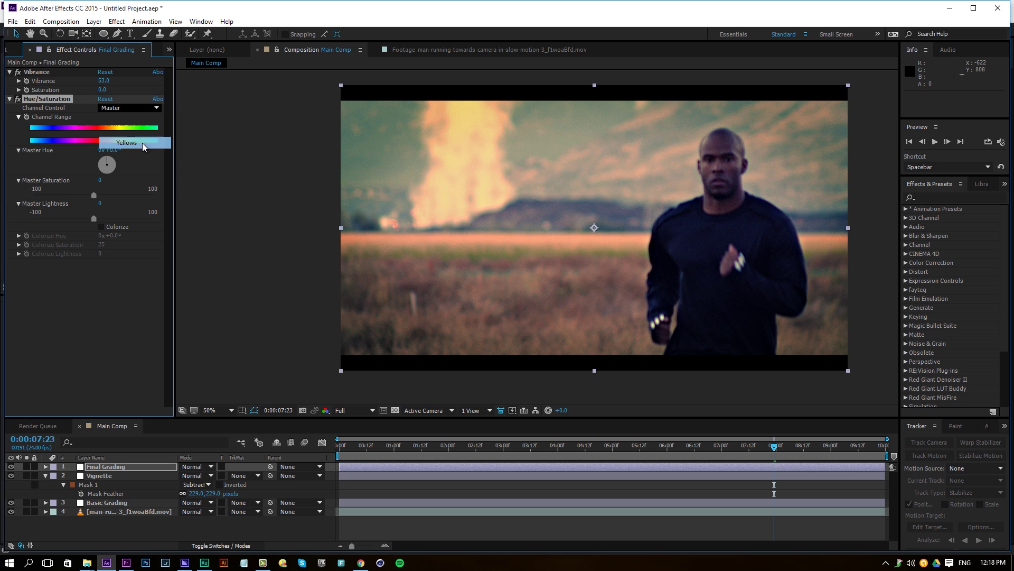
Step: Adjust the yellow channel range markers and raise Yellow Saturation to about 33
left_click_drag(103, 133, 110, 134)
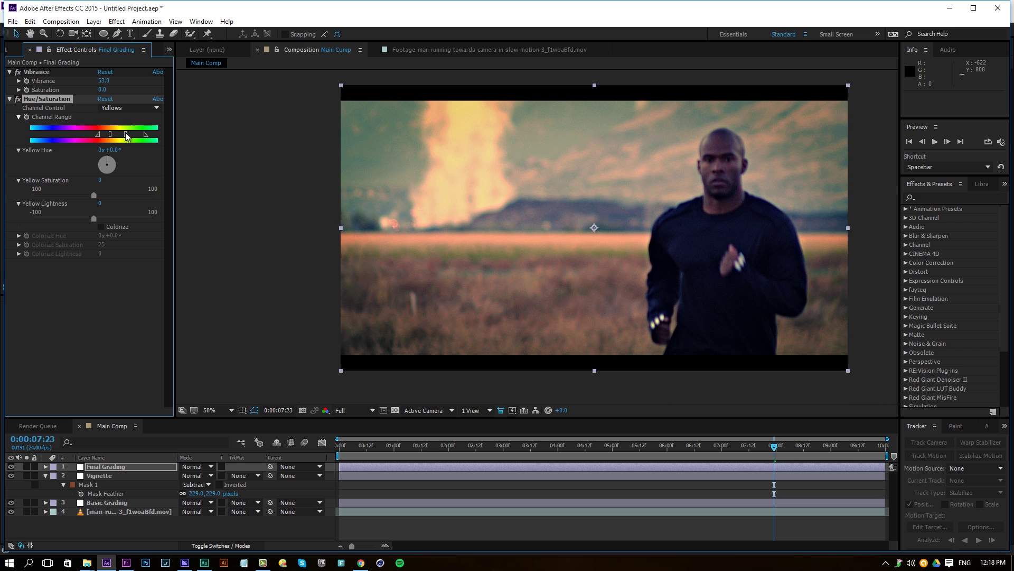
left_click_drag(125, 133, 133, 133)
mouse_move(98, 193)
left_mouse_down()
mouse_move(130, 199)
mouse_move(114, 201)
left_mouse_up()
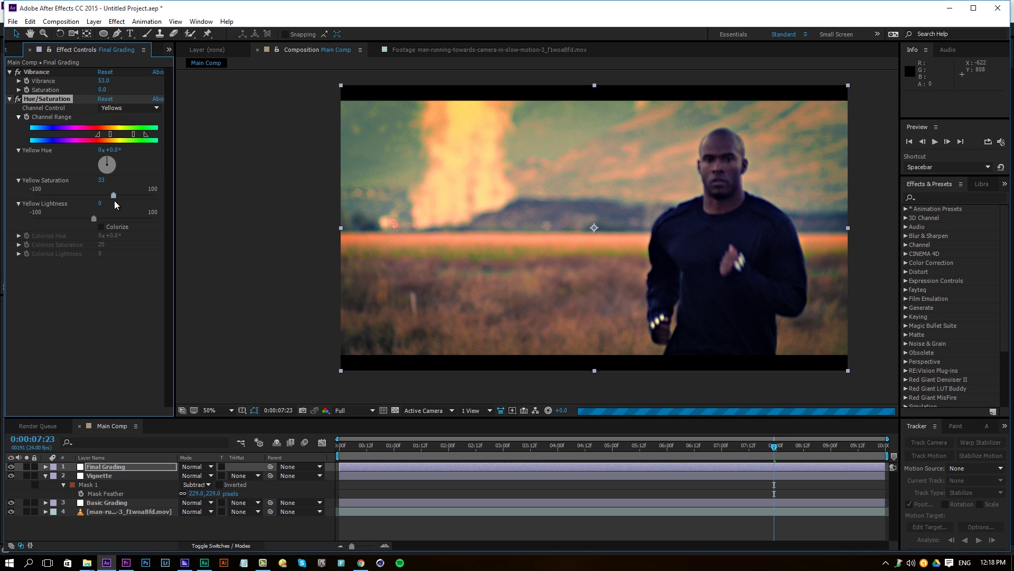
mouse_move(116, 135)
left_mouse_down()
mouse_move(103, 134)
mouse_move(153, 134)
mouse_move(100, 135)
mouse_move(156, 135)
mouse_move(135, 134)
left_mouse_up()
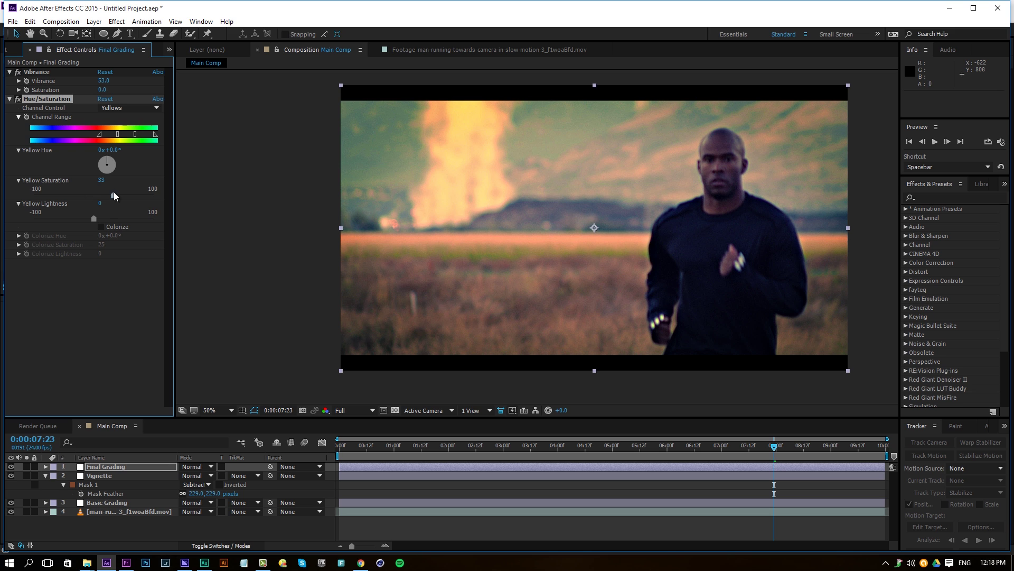
mouse_move(113, 192)
left_mouse_down()
mouse_move(128, 192)
mouse_move(113, 195)
left_mouse_up()
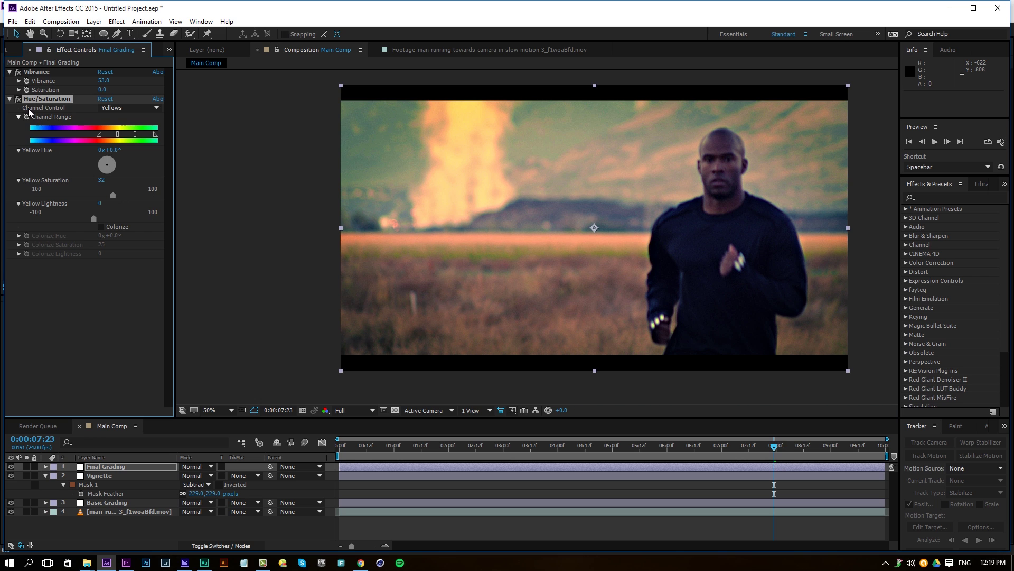
left_click(9, 53)
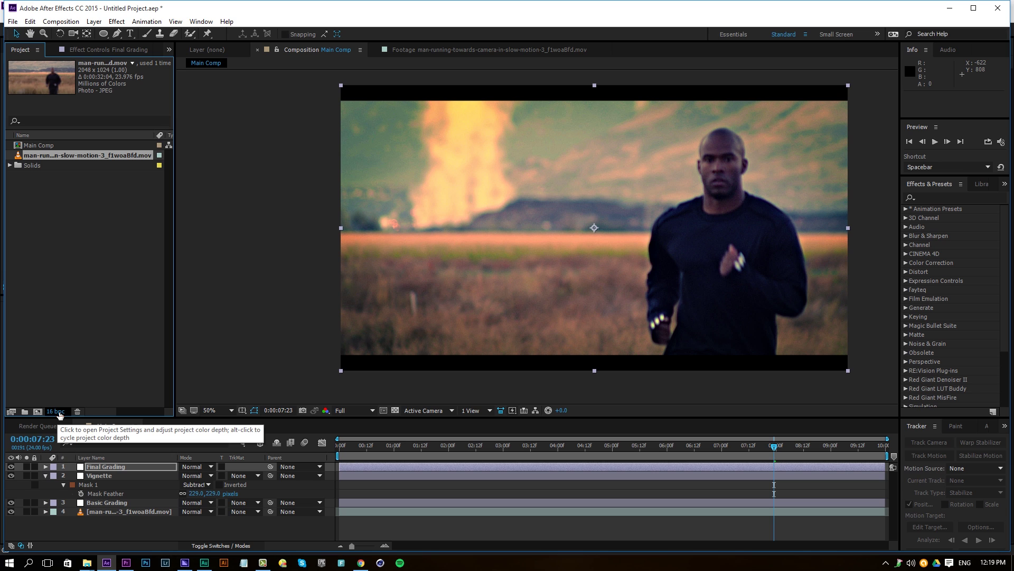
Step: Keep the project colour depth at 16 bits per channel and return to Final Grading's effect settings
left_click(108, 50)
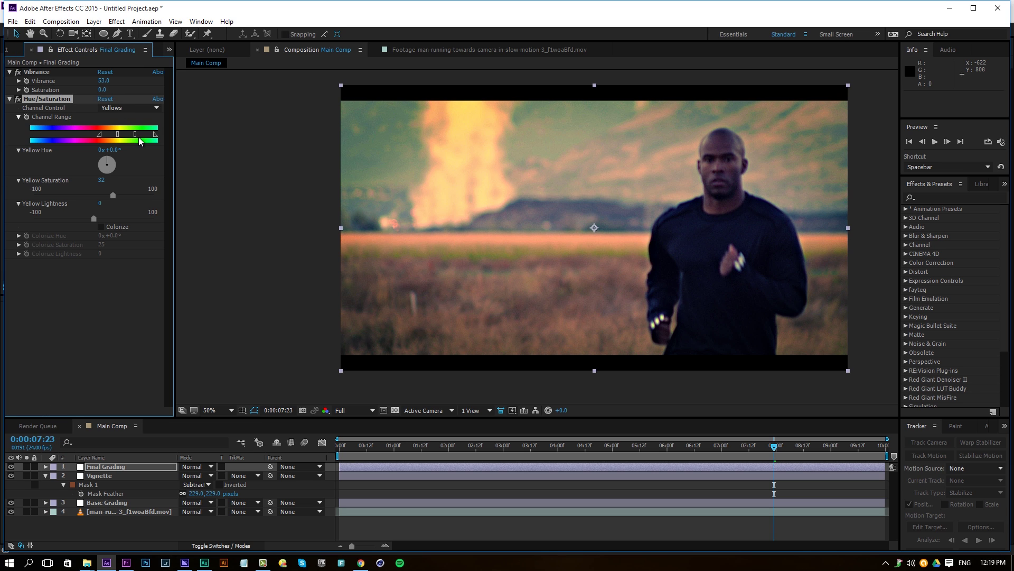
left_click(8, 50)
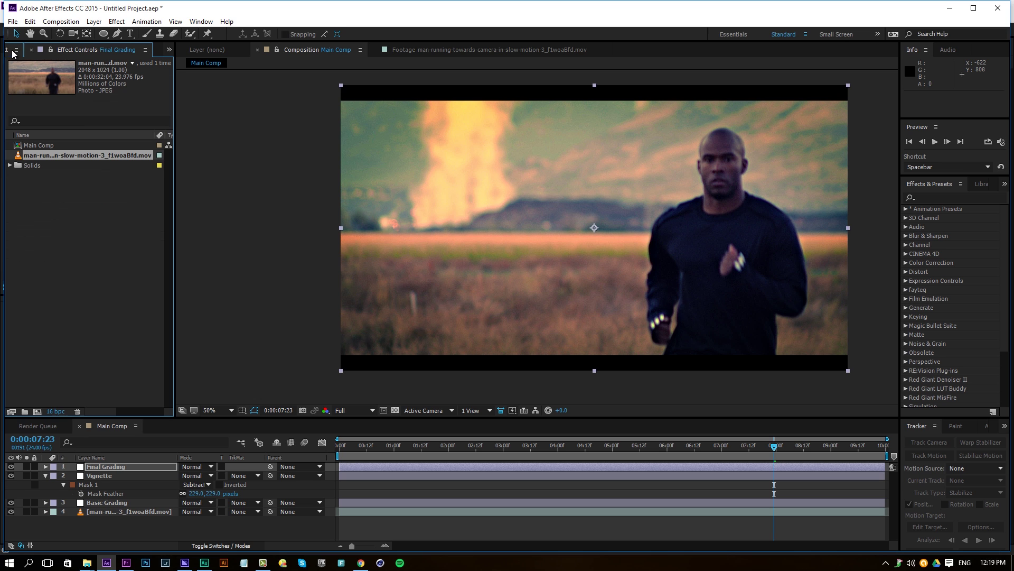
left_click(59, 413, "alt")
left_click(60, 413, "alt")
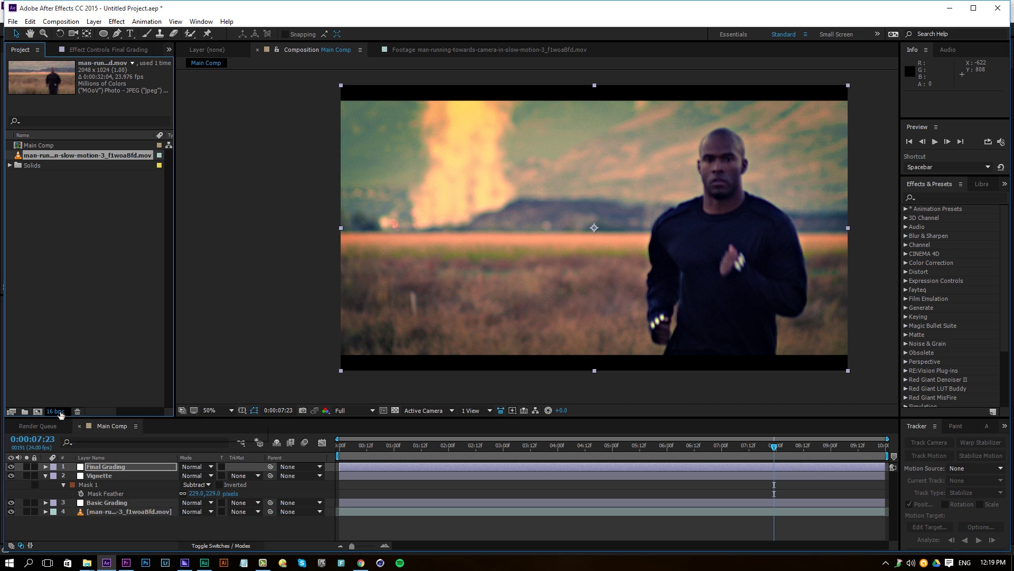
left_click(60, 413)
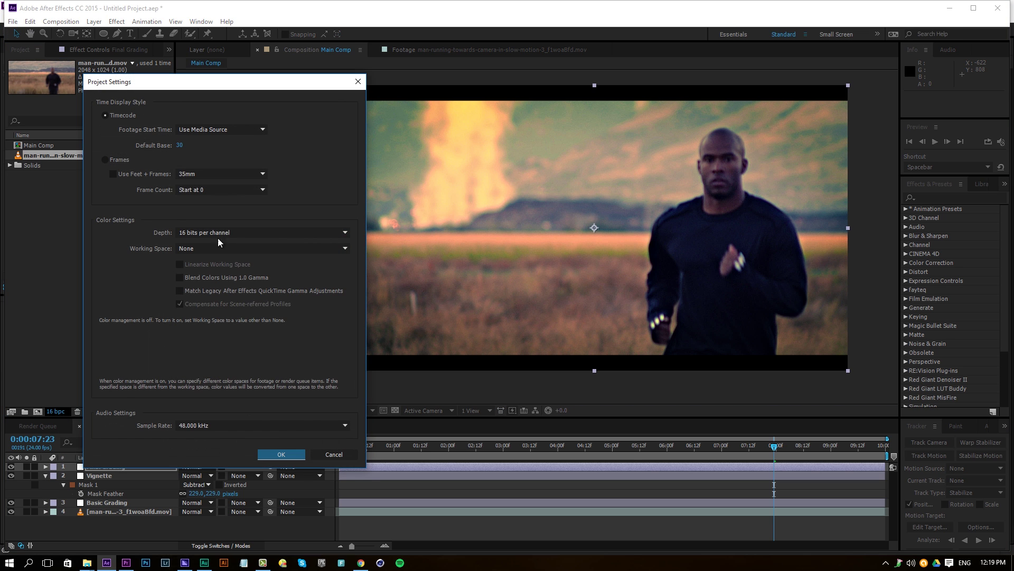
left_click(194, 234)
left_click(206, 256)
left_click(290, 455)
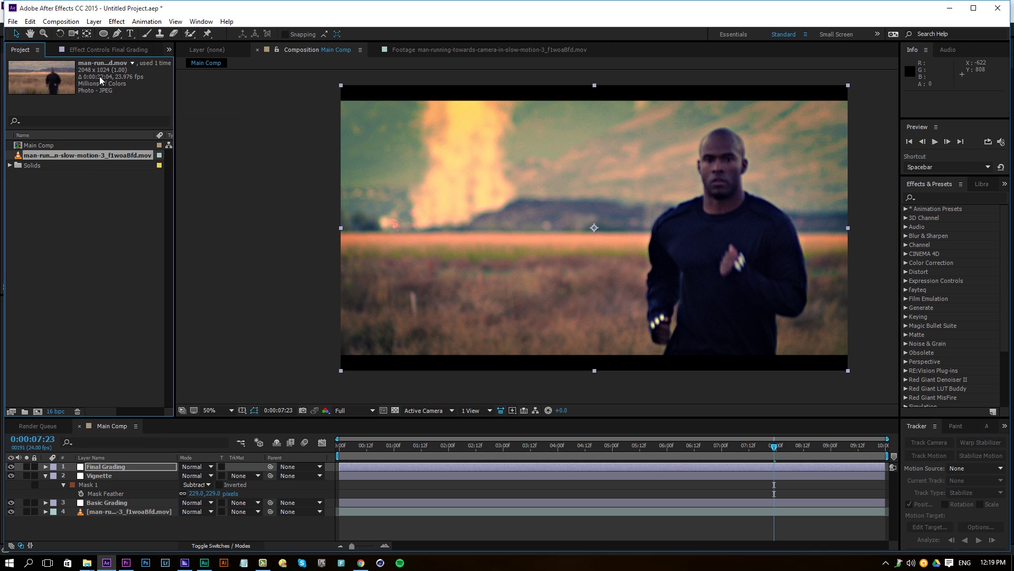
left_click(101, 48)
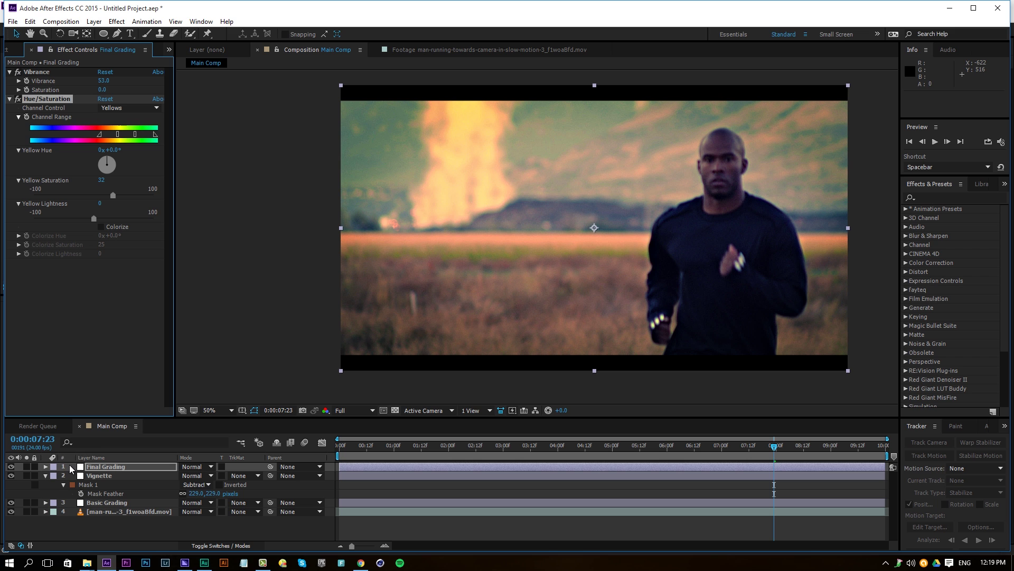
Step: Apply Add Grain to Final Grading with Viewing Mode set to Final Output
left_click(106, 466)
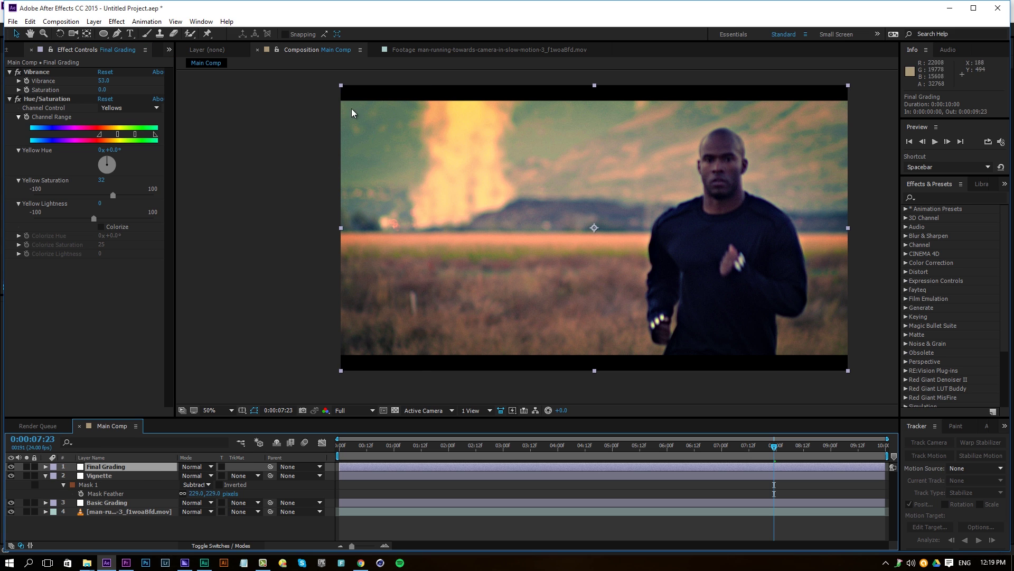
left_click(116, 21)
mouse_move(90, 95)
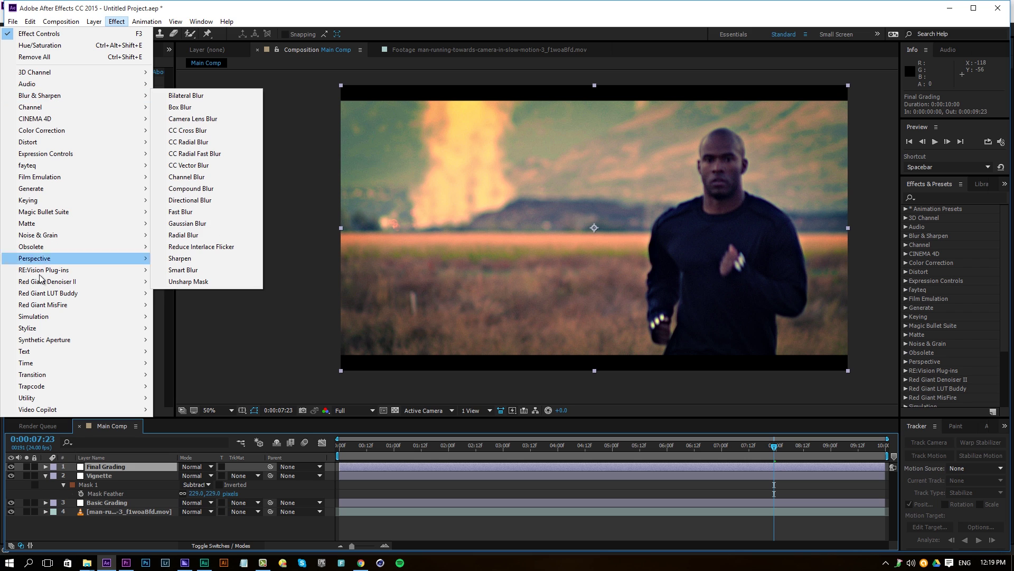
mouse_move(153, 234)
left_click(202, 231)
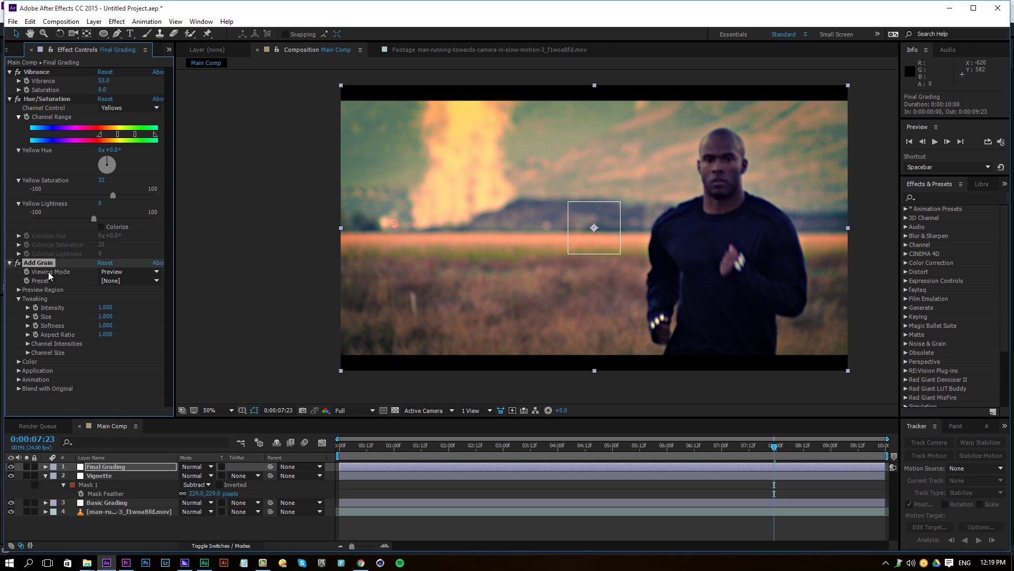
left_click(124, 272)
left_click(120, 307)
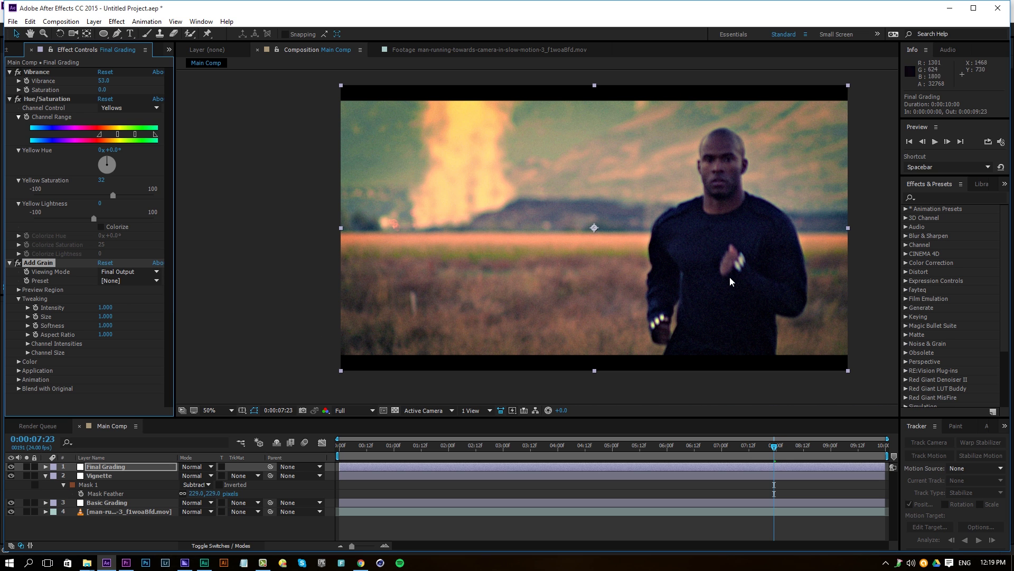
Step: View the runner at 100% and set grain Intensity to 0.200 and Size to 0.050
key("slash")
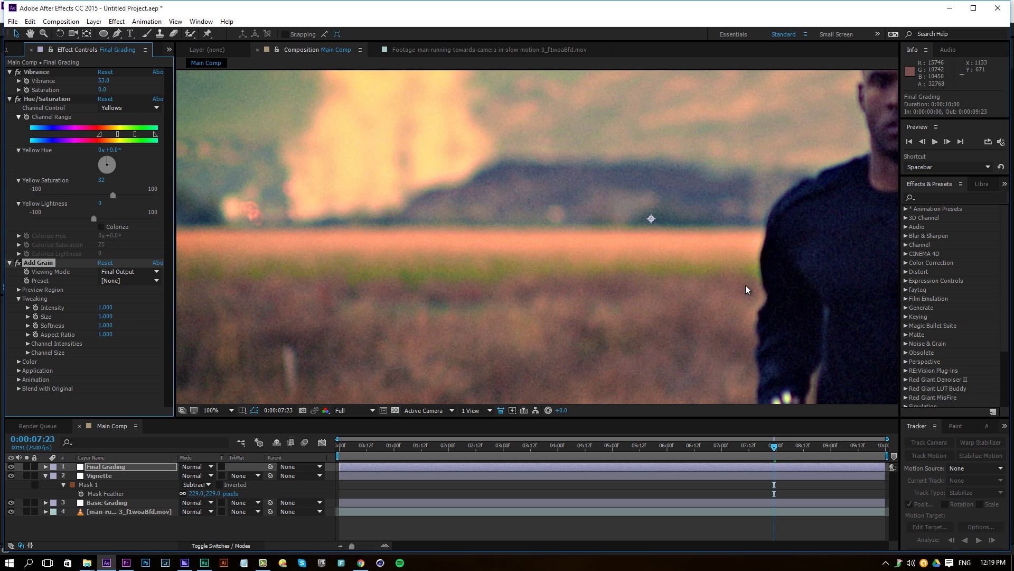
left_click_drag(663, 268, 420, 262)
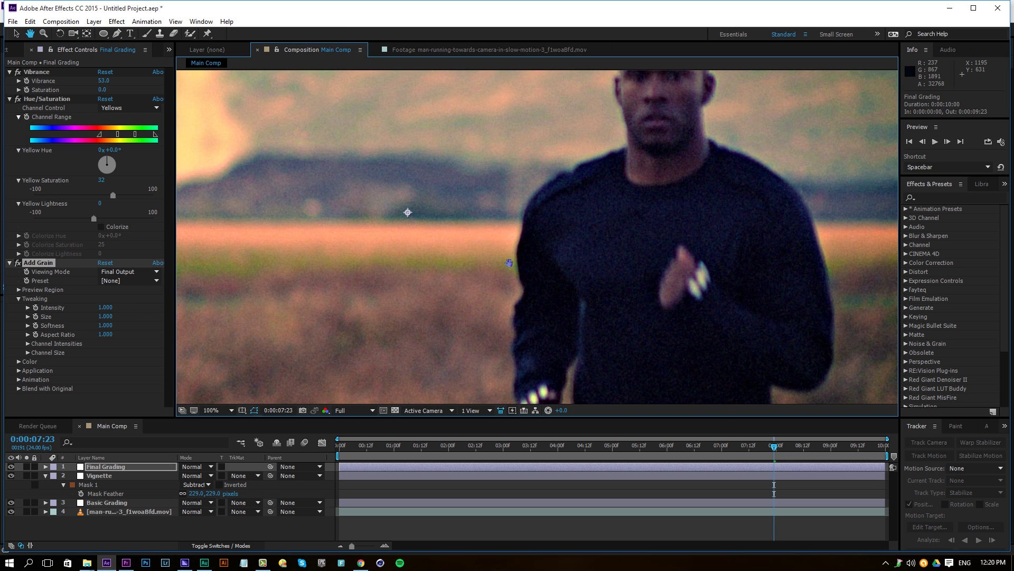
left_click(21, 267)
left_click(105, 307)
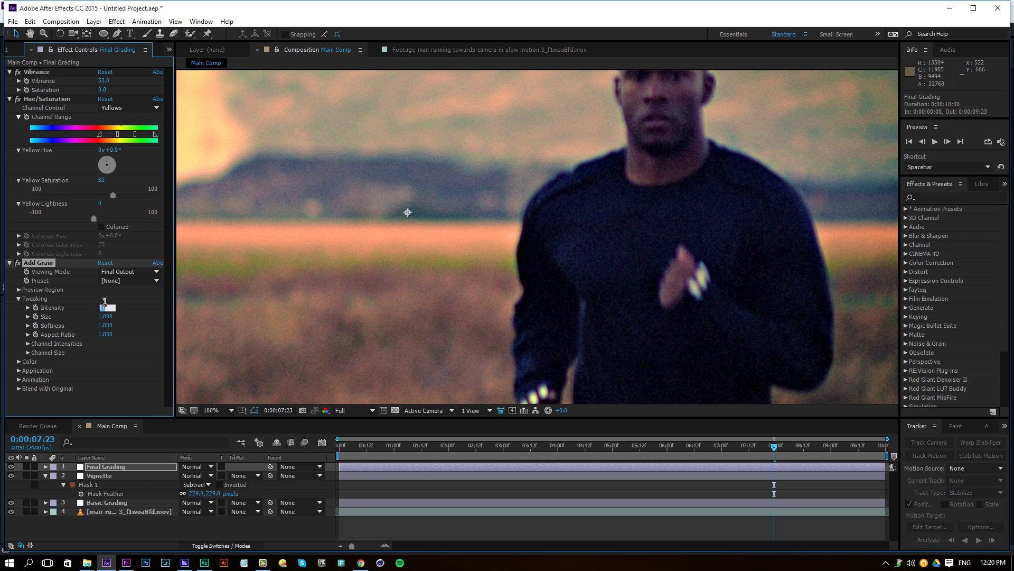
type("0.1")
key("Return")
left_click(106, 316)
type("0.5")
key("Return")
left_click(109, 307)
type("0.3")
key("Return")
Step: Re-enable the Add Grain effect and fit the whole frame in the viewer
left_click(17, 263)
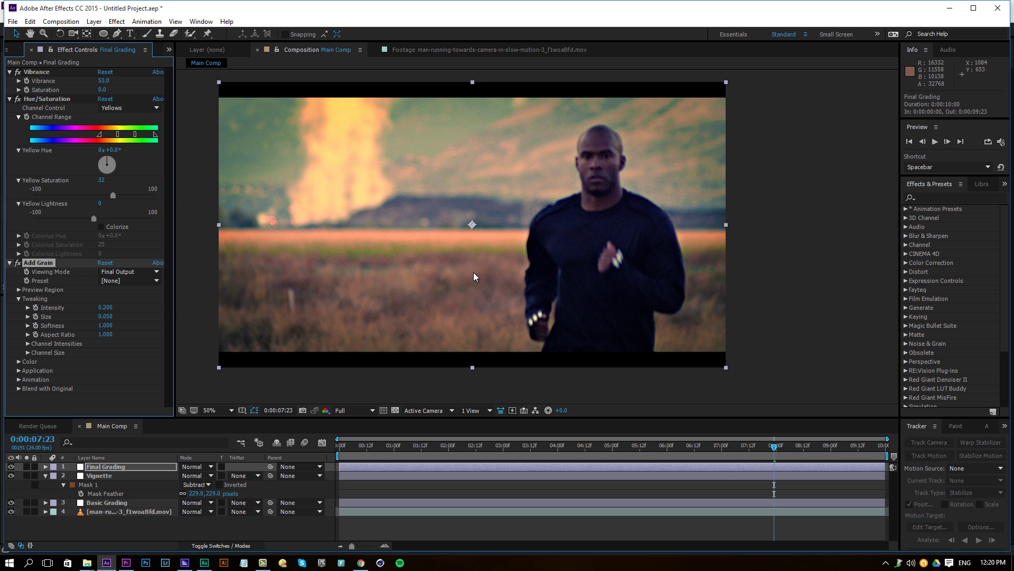
left_click(221, 407)
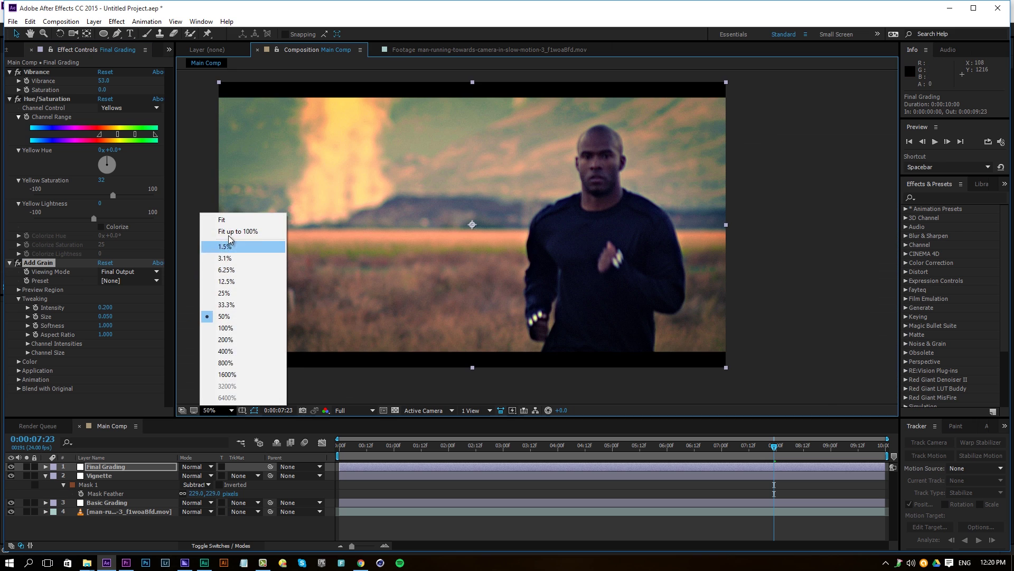
left_click(228, 232)
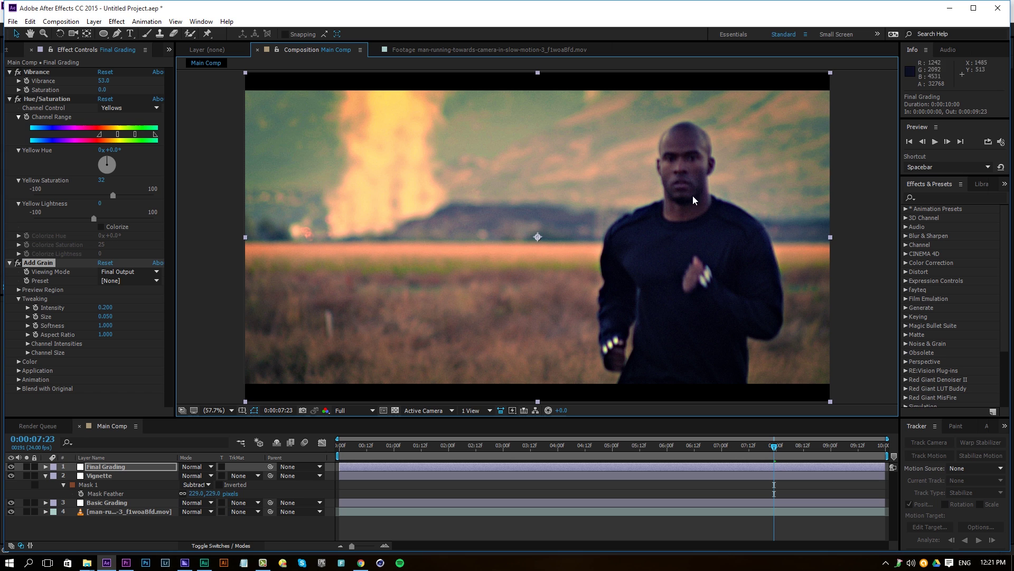
Step: Add a new adjustment layer named 'Head' at the top of Main Comp
right_click(118, 534)
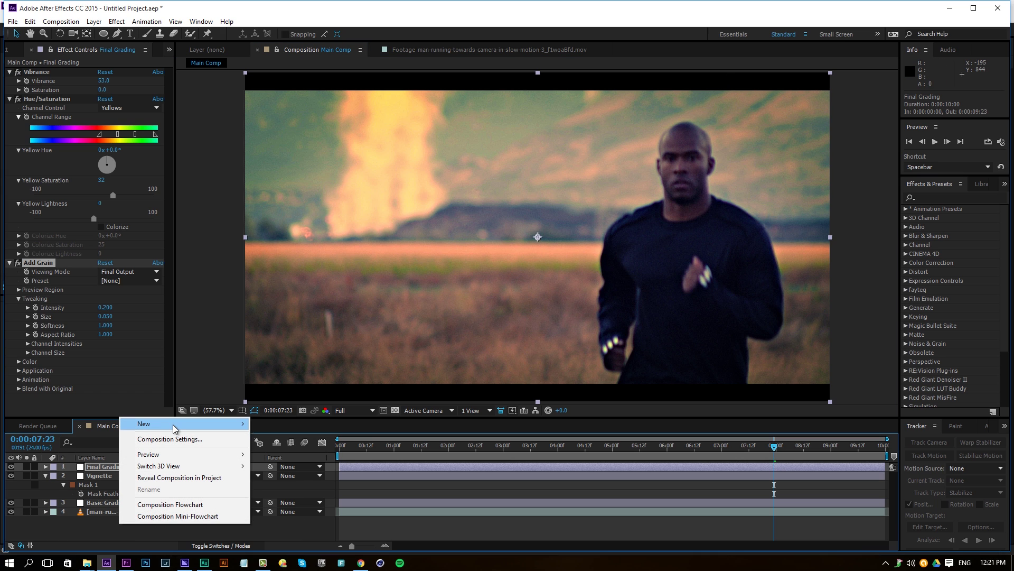
mouse_move(175, 424)
left_click(313, 510)
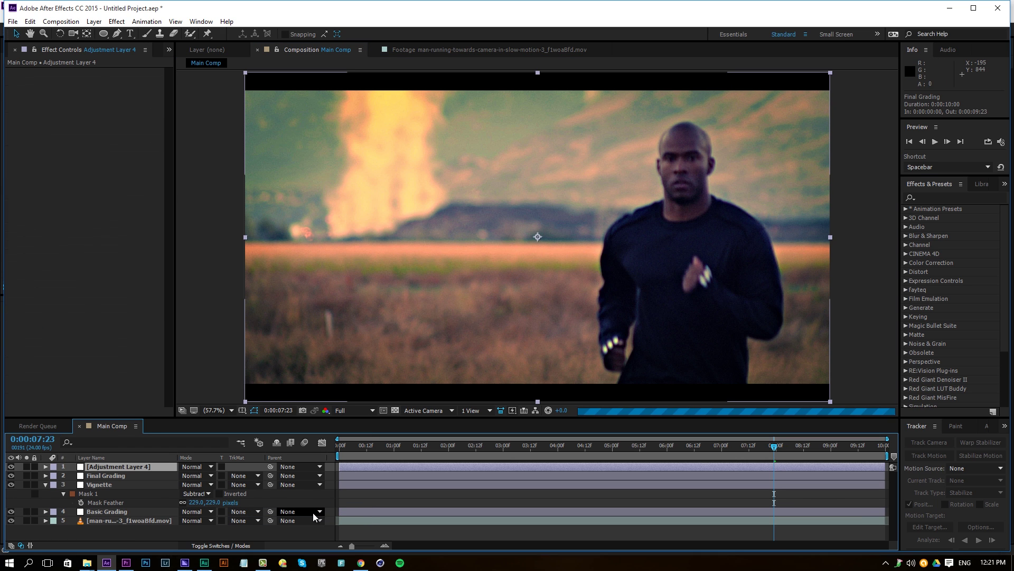
key("Return")
type("Head")
key("Return")
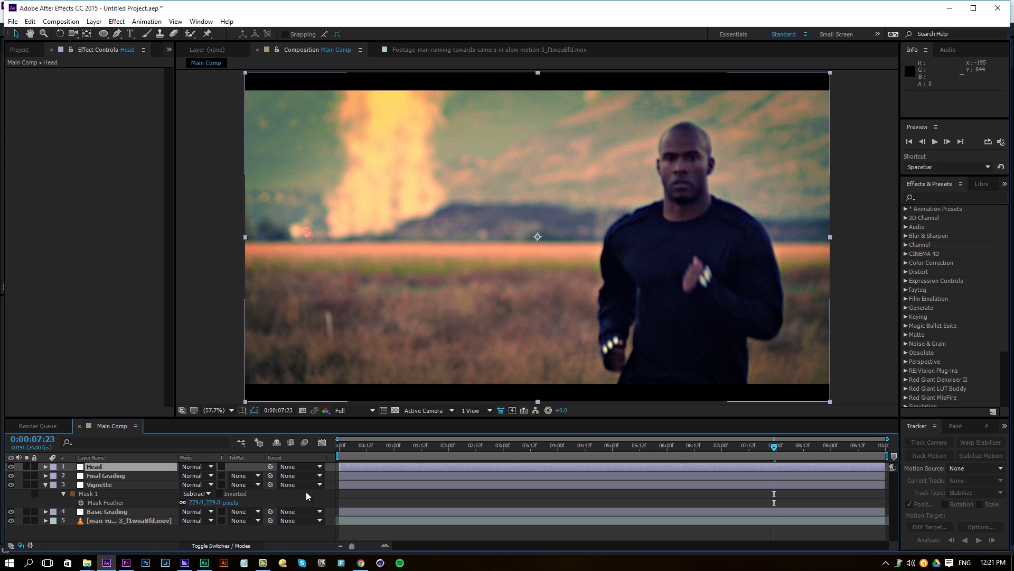
Step: At the clip's first frame, draw an ellipse mask around the runner's head
left_click(341, 447)
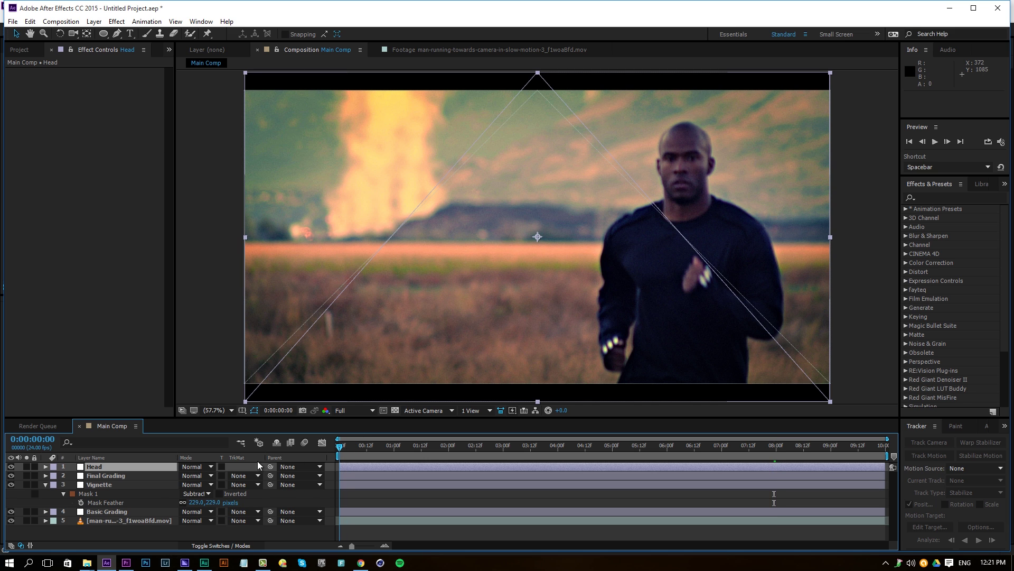
left_click(103, 33)
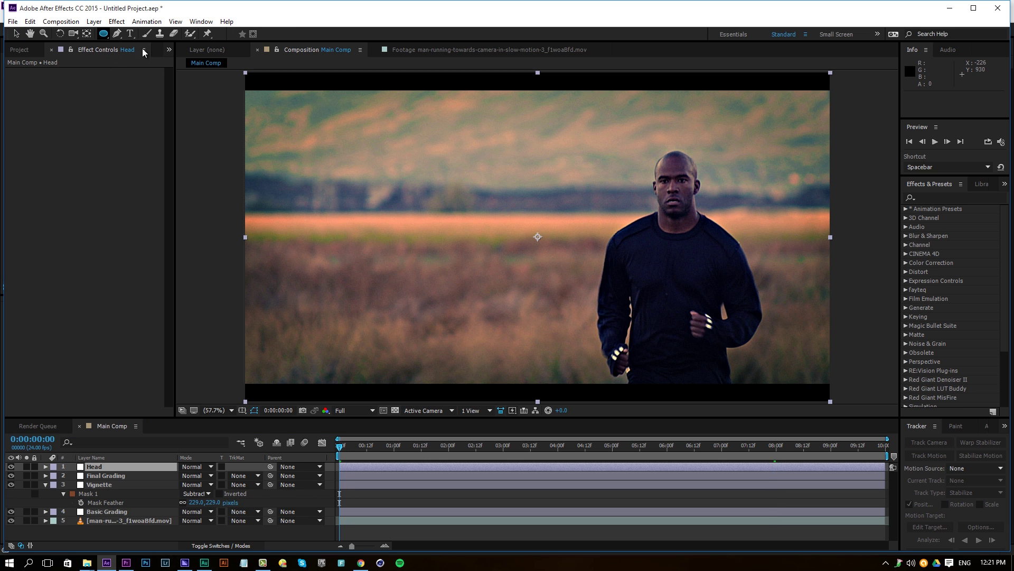
mouse_move(651, 149)
left_mouse_down()
mouse_move(698, 226)
mouse_move(698, 218)
left_mouse_up()
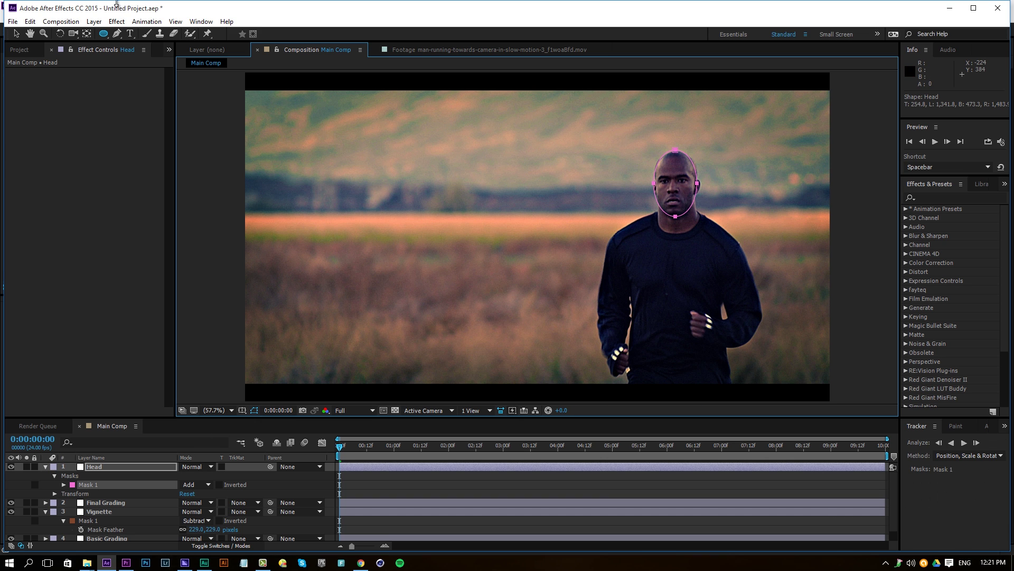
left_click(117, 21)
Step: Apply Curves to the Head layer, lifting the RGB and Red curves and lowering Blue
mouse_move(64, 130)
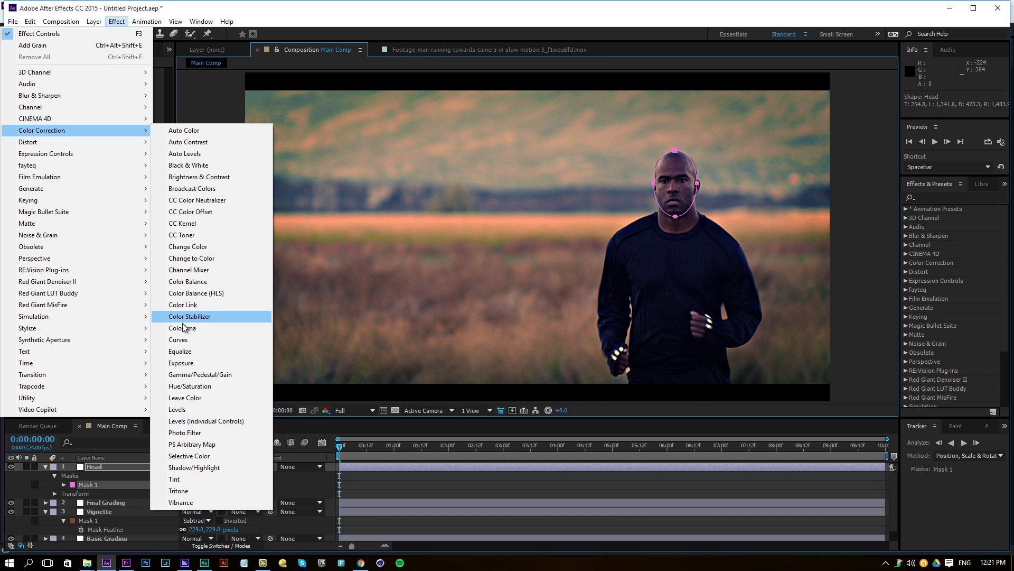
left_click(233, 330)
mouse_move(93, 183)
left_mouse_down()
mouse_move(86, 169)
mouse_move(107, 177)
left_mouse_up()
left_click(129, 82)
left_click(126, 100)
left_click(130, 81)
left_click(122, 127)
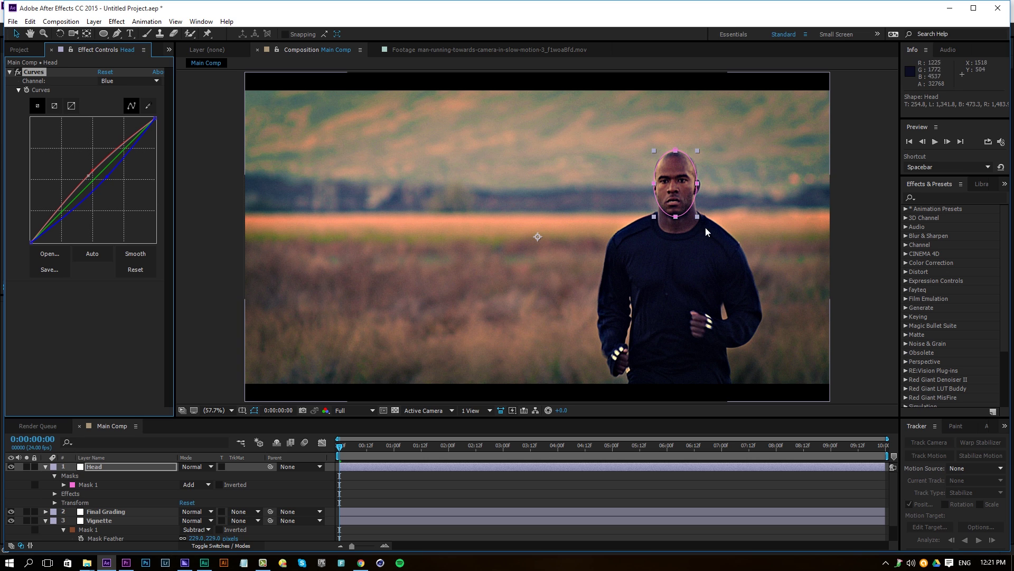
Step: Hide and show the Head layer to compare the warmed face
left_click(553, 483)
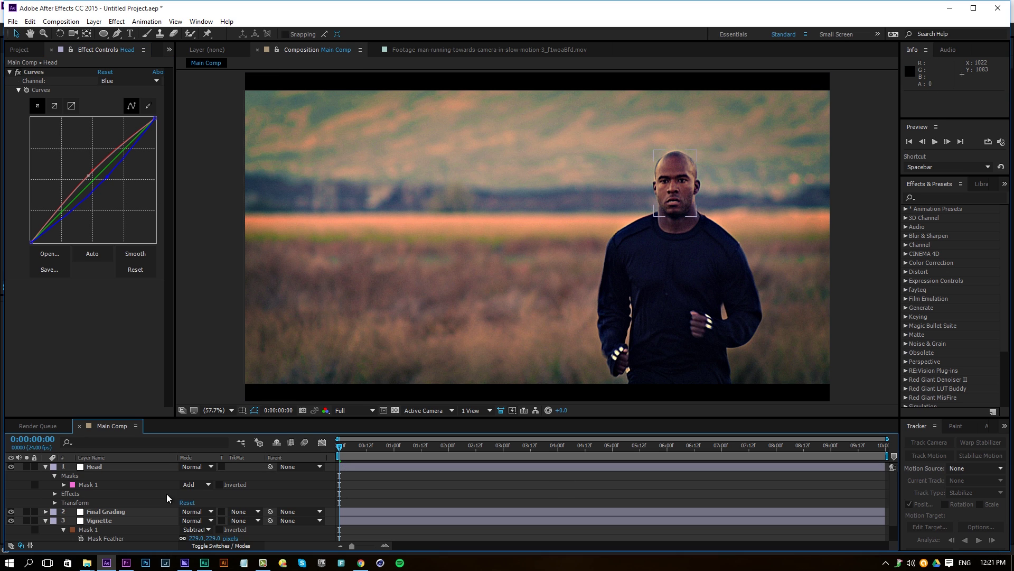
left_click(13, 464)
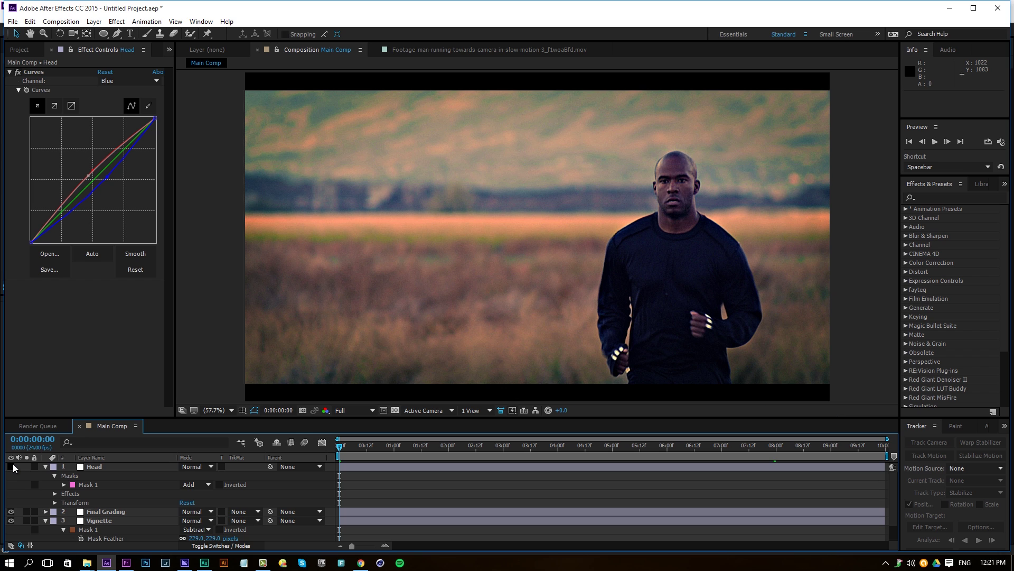
left_click(11, 466)
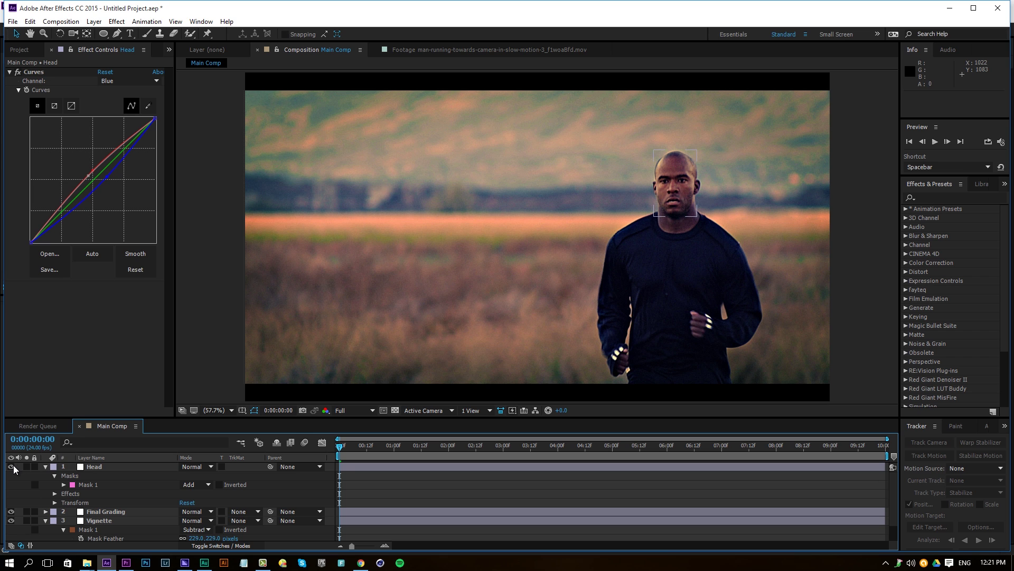
Step: Feather the Head mask edge to 50 pixels, viewing the comp at about 100%
left_click(11, 466)
key("f")
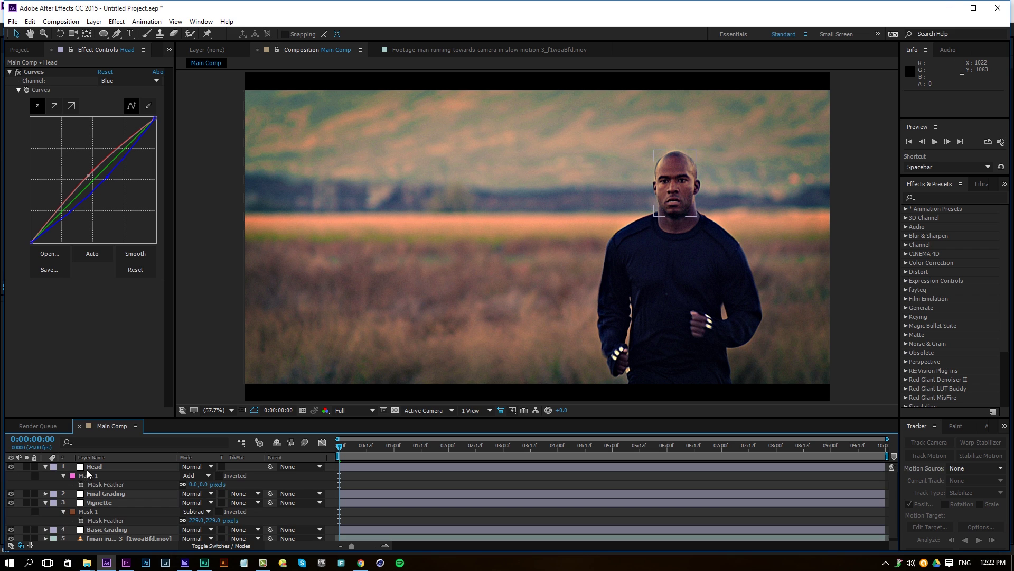
left_click_drag(204, 484, 213, 485)
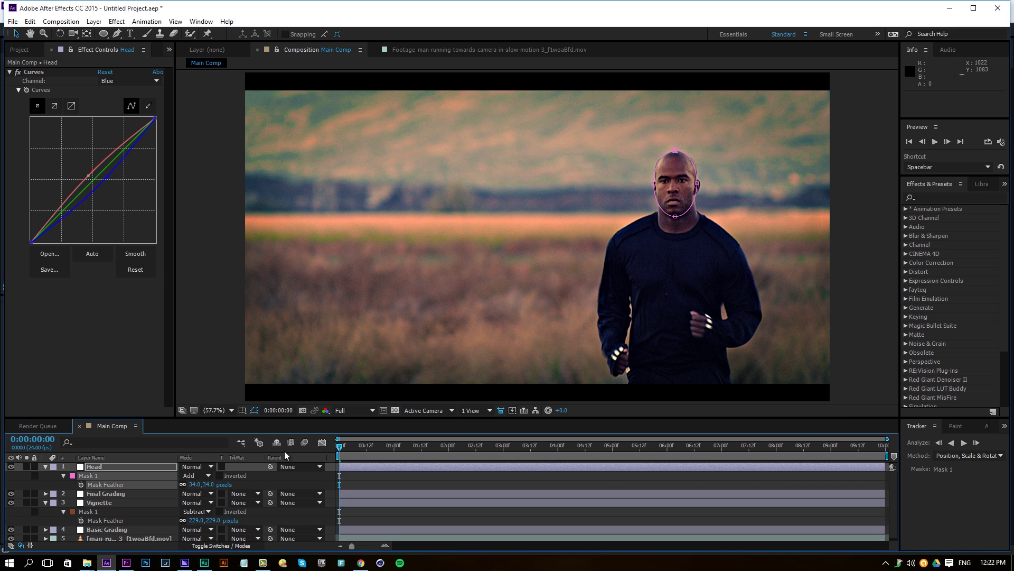
key("slash")
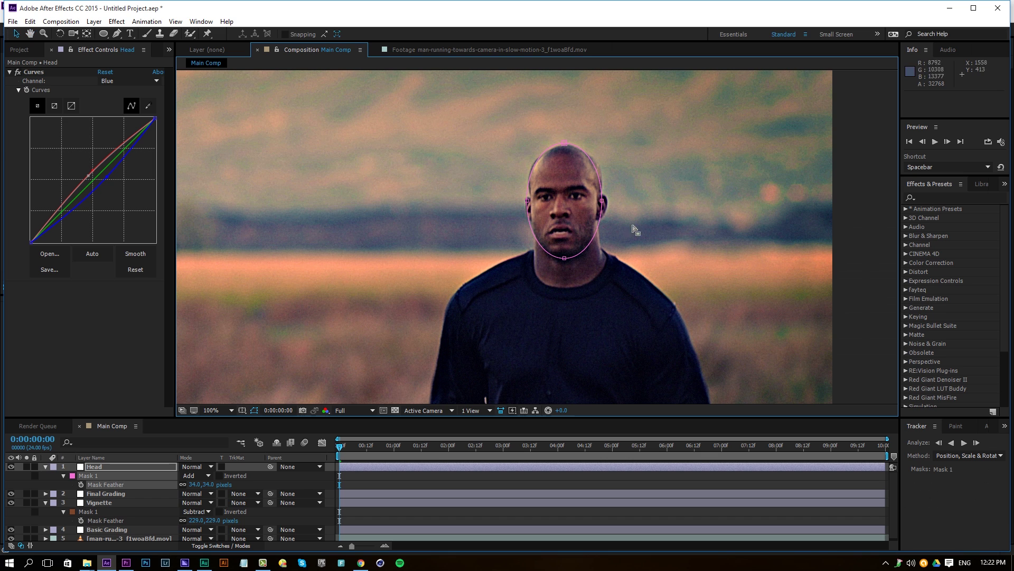
left_click_drag(195, 484, 204, 485)
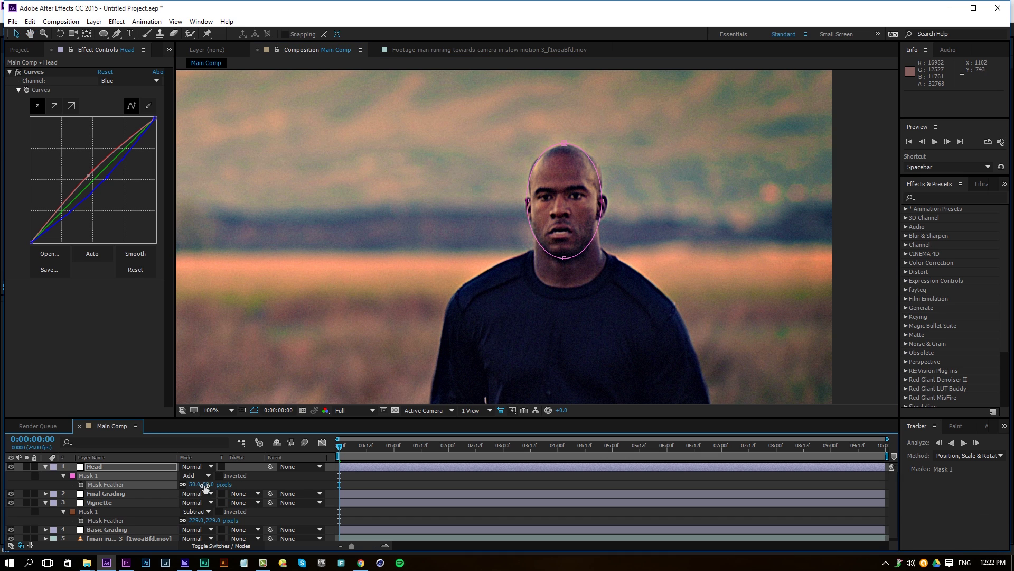
left_click(169, 467)
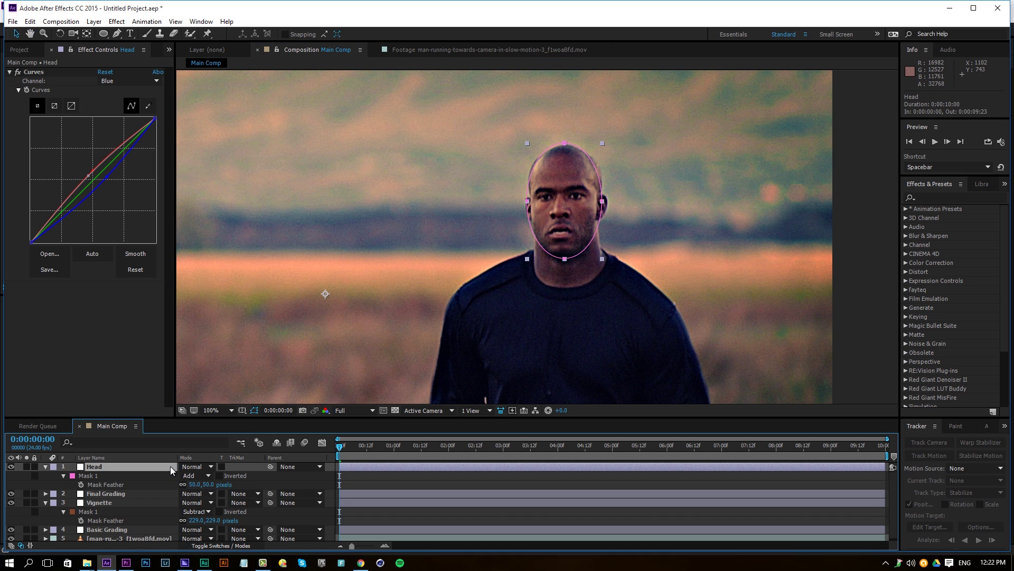
Step: Set the Head mask expansion to -15 pixels
key("m")
key("m")
key("m")
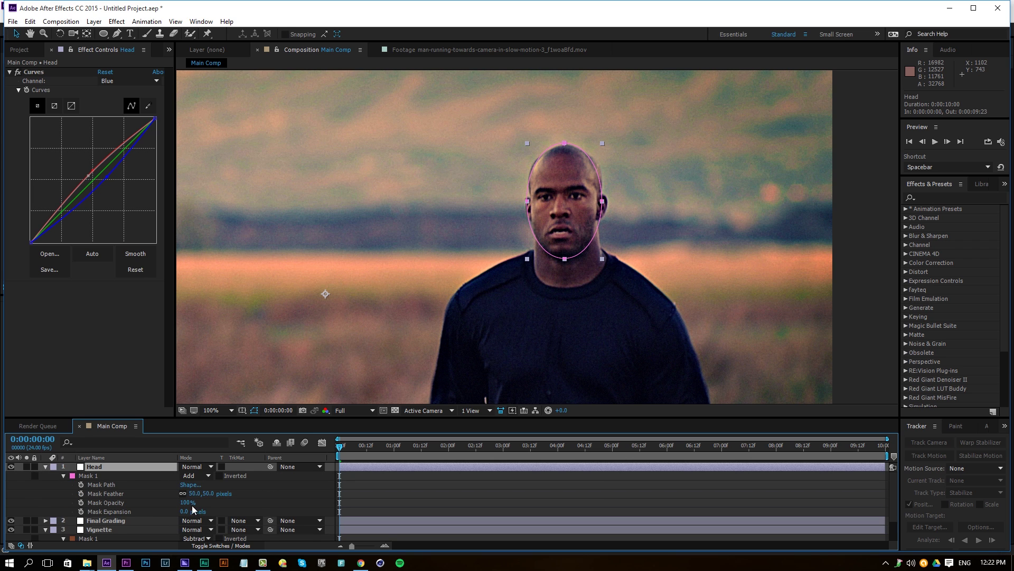
left_click_drag(181, 511, 174, 513)
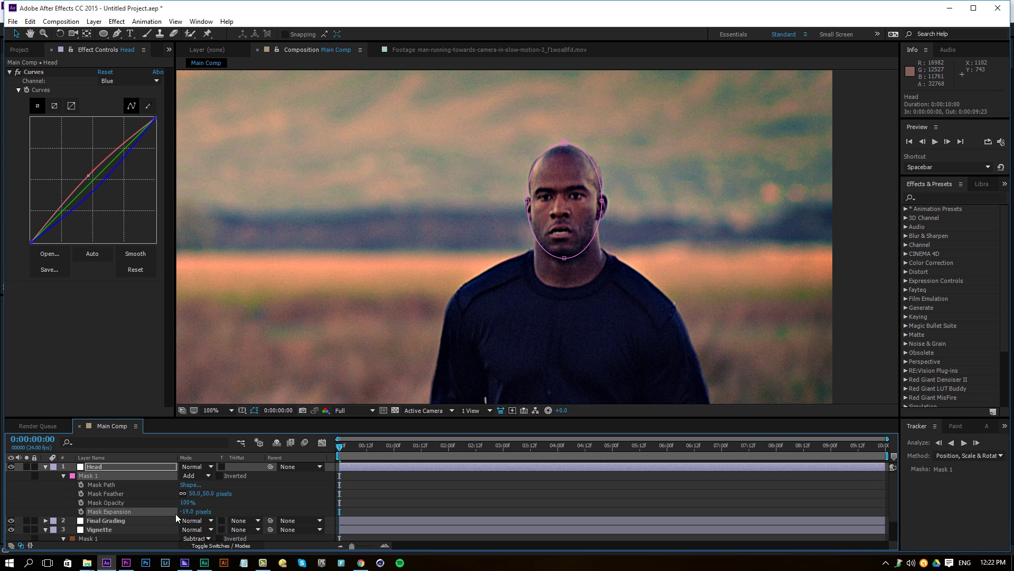
left_click(187, 512)
type("-15")
key("Return")
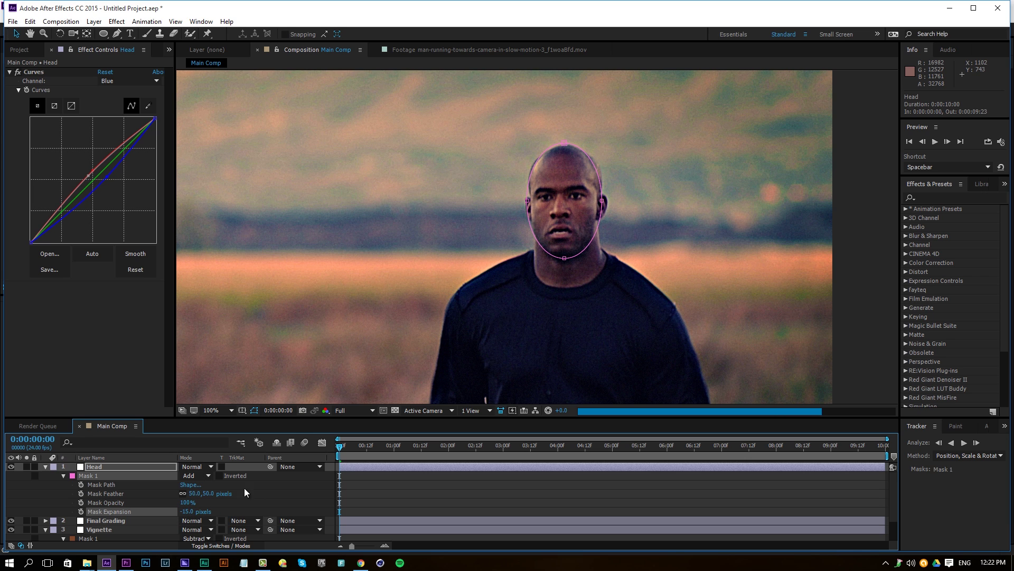
Step: Toggle the Head layer off and on to compare the face grade, then select it
left_click(11, 466)
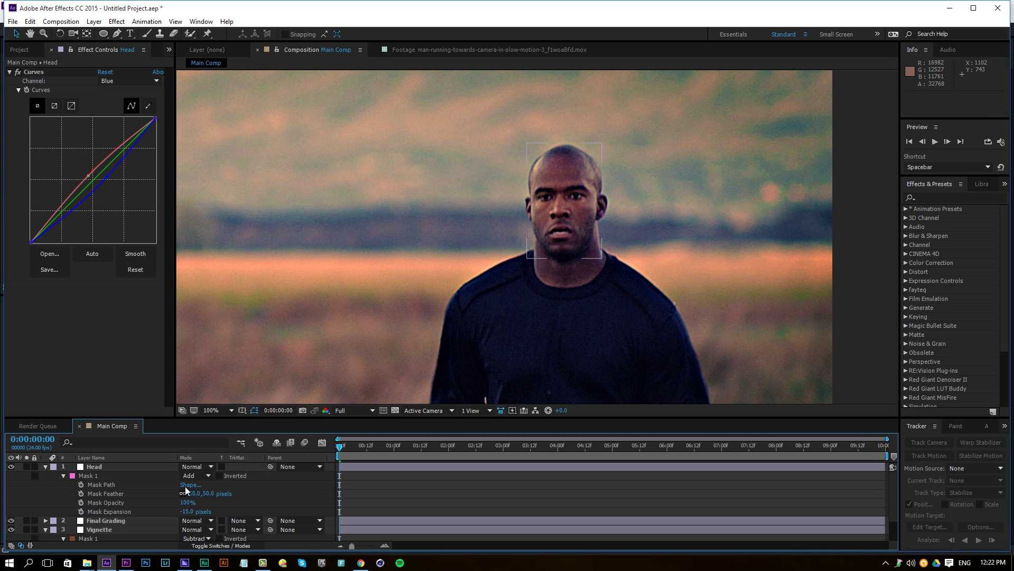
left_click(10, 466)
left_click(10, 466)
left_click(11, 466)
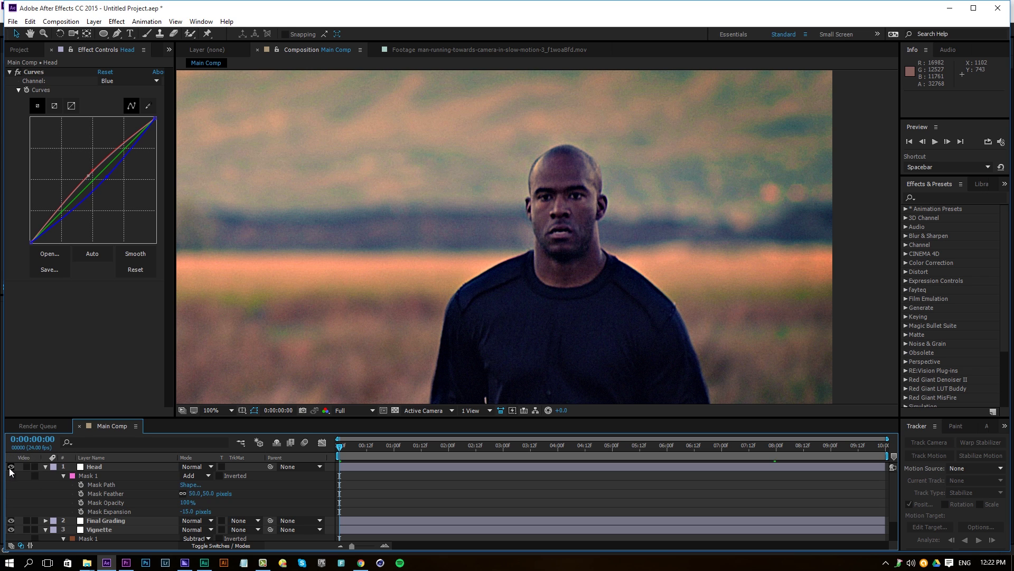
left_click(11, 467)
left_click(11, 466)
left_click(11, 466)
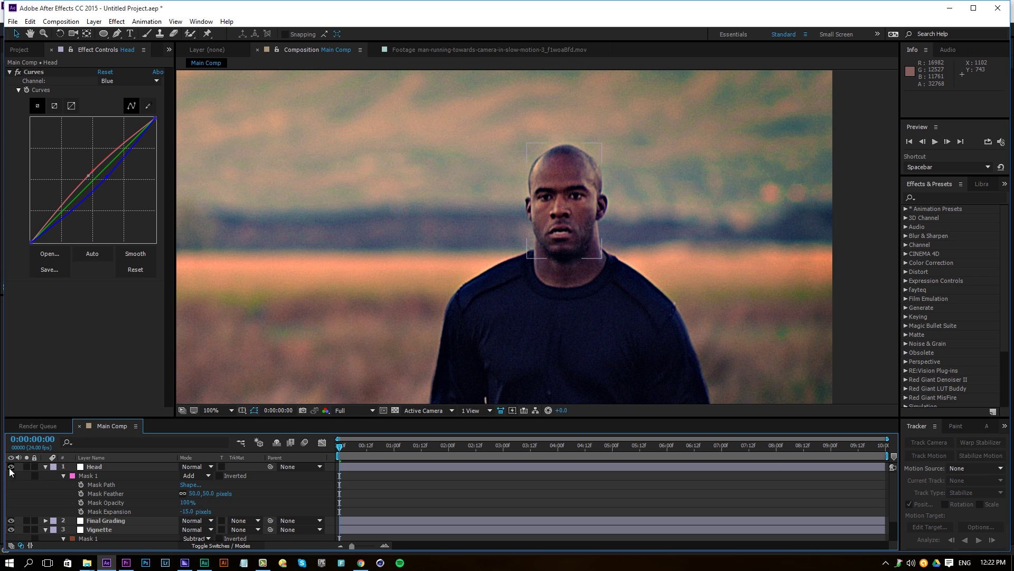
left_click(119, 467)
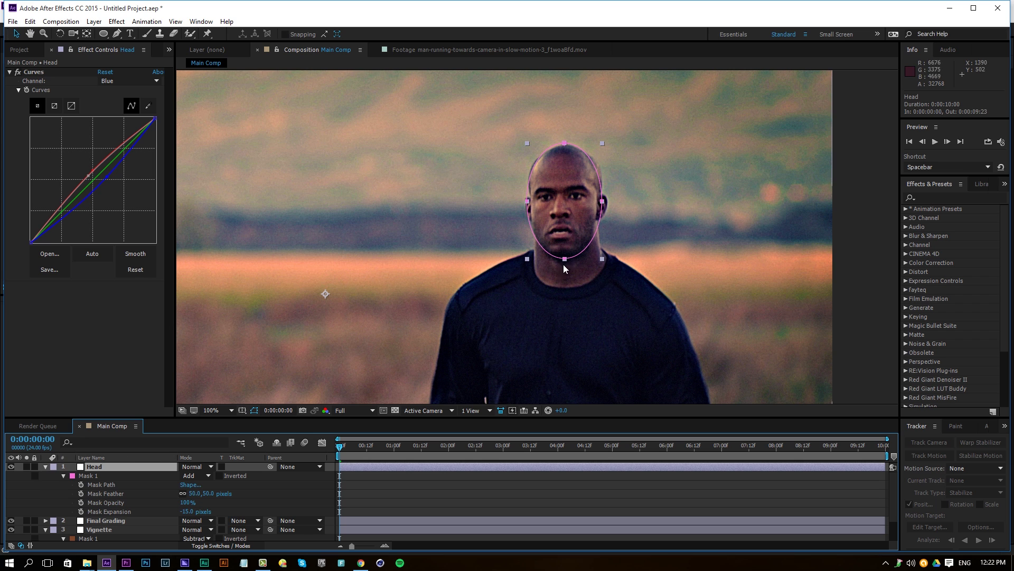
Step: Stretch the Head mask's bottom down to the neck and reshape its left and right sides
left_click_drag(565, 259, 616, 281)
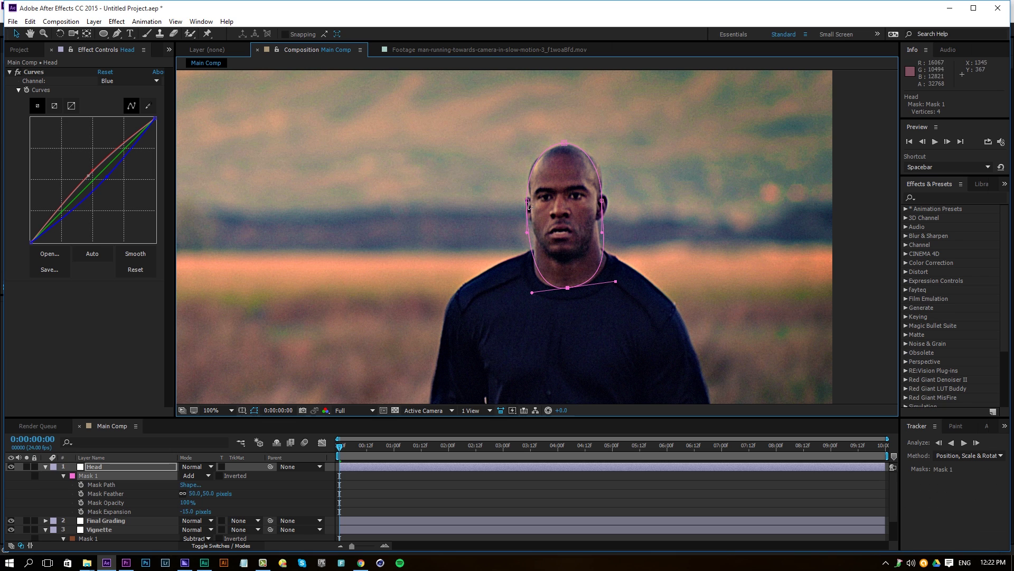
left_click_drag(528, 205, 538, 236)
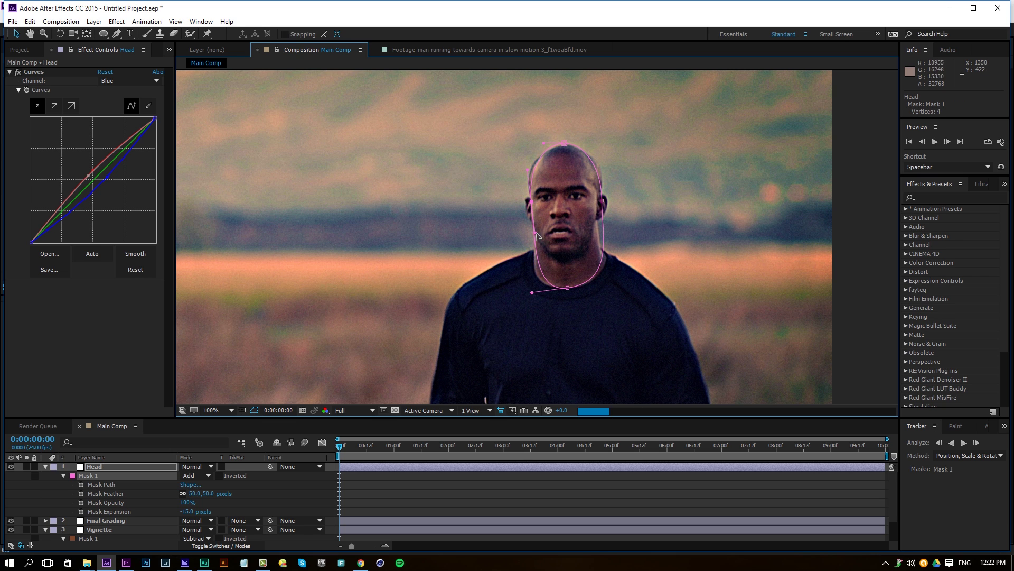
mouse_move(602, 200)
left_mouse_down()
mouse_move(588, 228)
mouse_move(601, 196)
left_mouse_up()
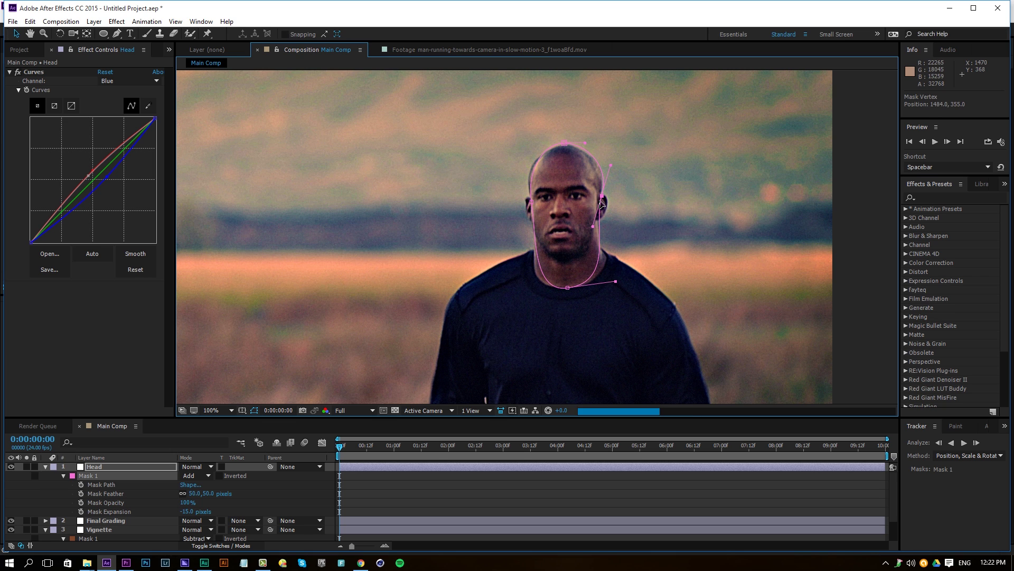
Step: Toggle the Head layer's visibility to check the face grade with the new mask
left_click(457, 484)
left_click(11, 467)
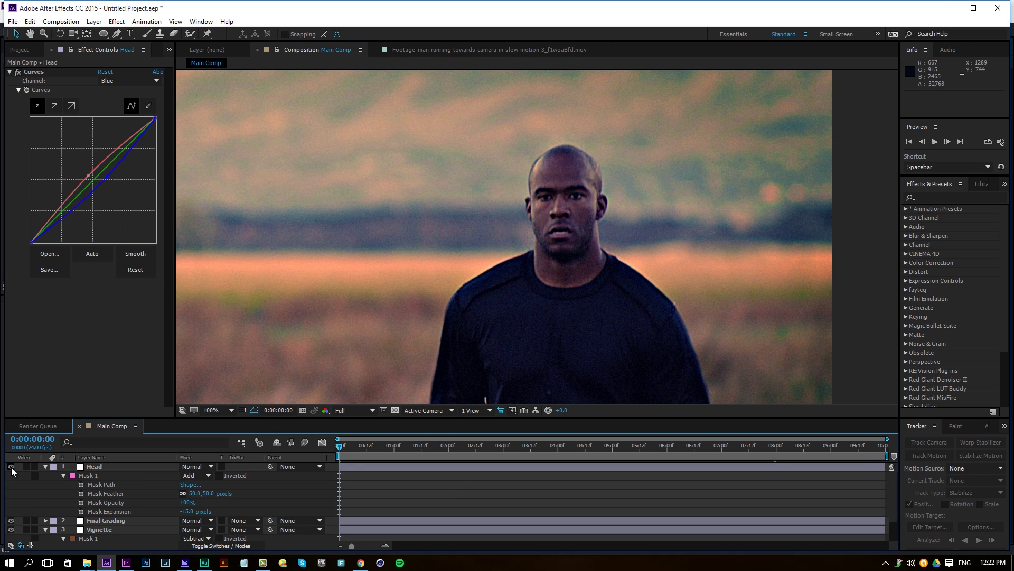
left_click(11, 467)
left_click(11, 467)
left_click(12, 467)
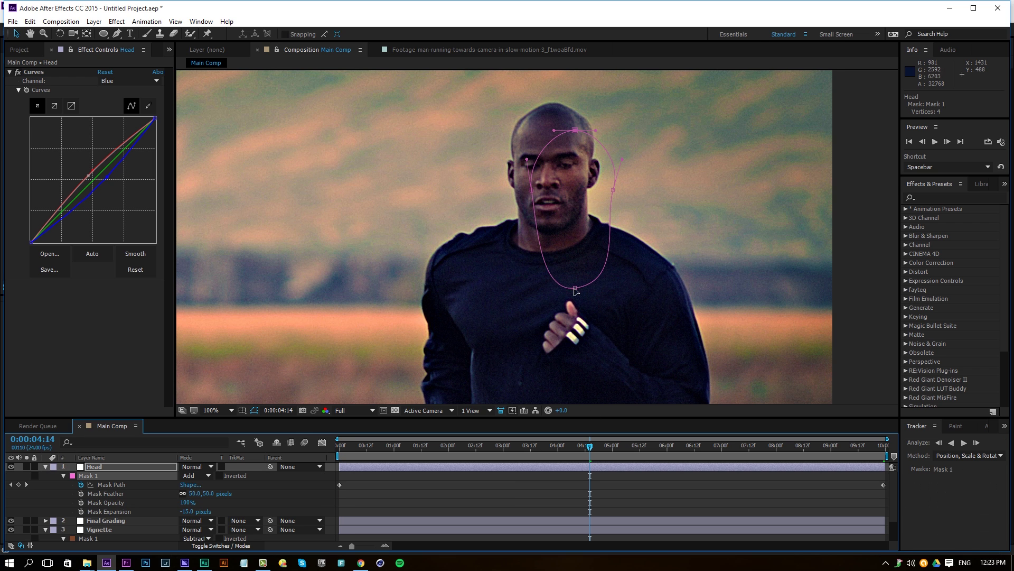
Step: Move the mask back onto the head and refit its sides and top to the face
left_click_drag(577, 259, 549, 223)
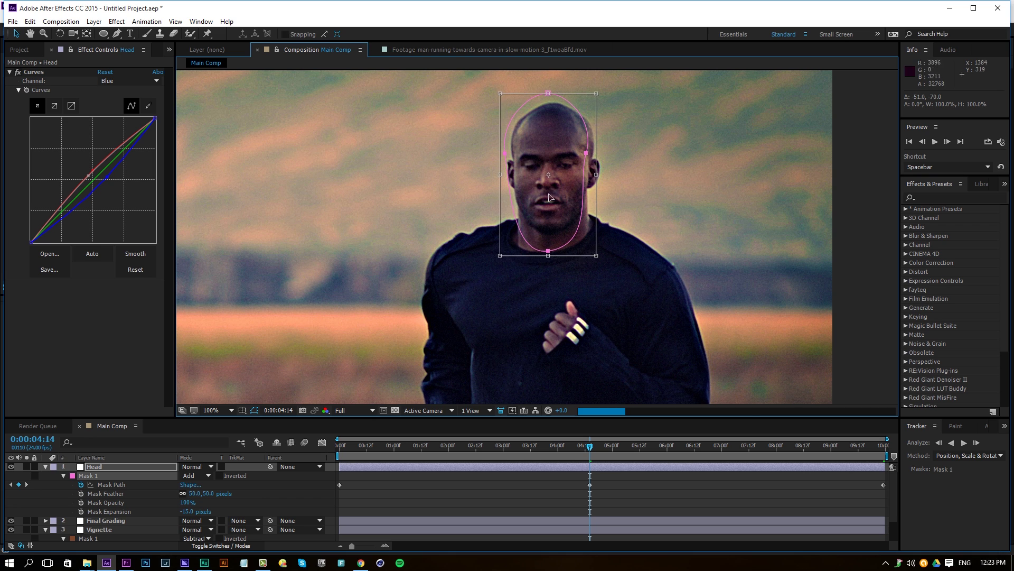
key("Return")
left_click_drag(586, 153, 593, 158)
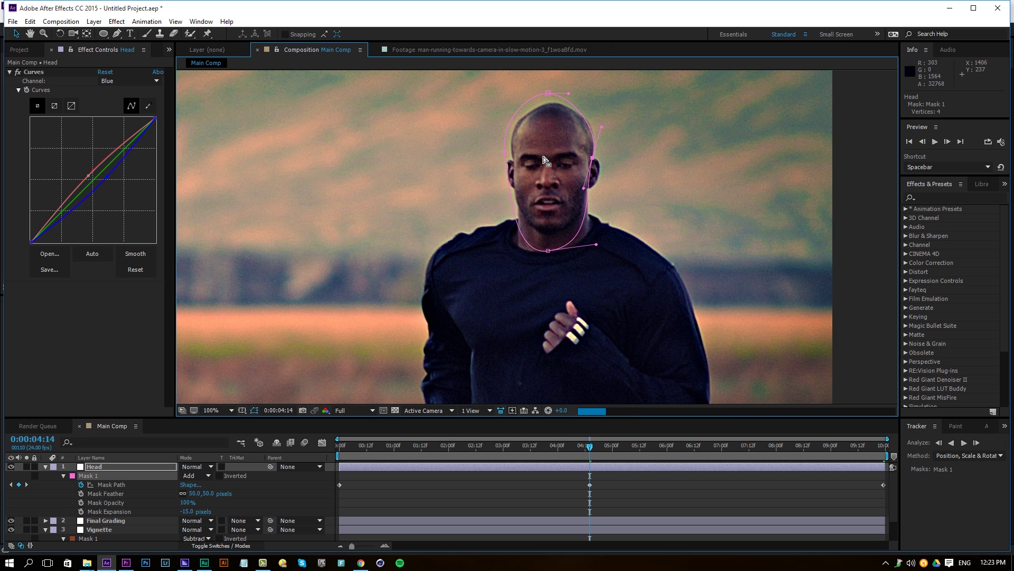
left_click_drag(506, 157, 514, 173)
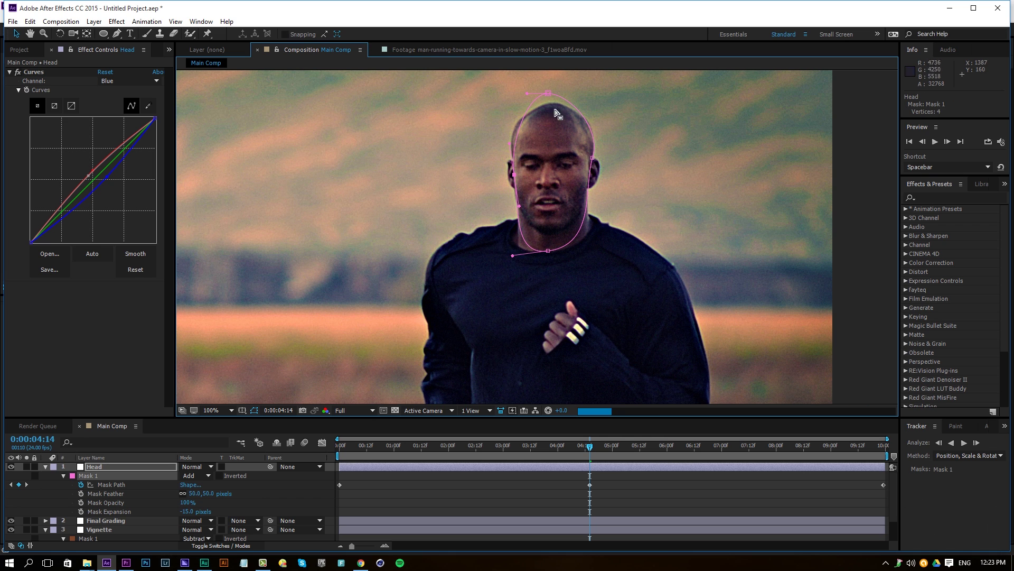
mouse_move(548, 93)
left_mouse_down()
mouse_move(551, 106)
mouse_move(568, 94)
left_mouse_up()
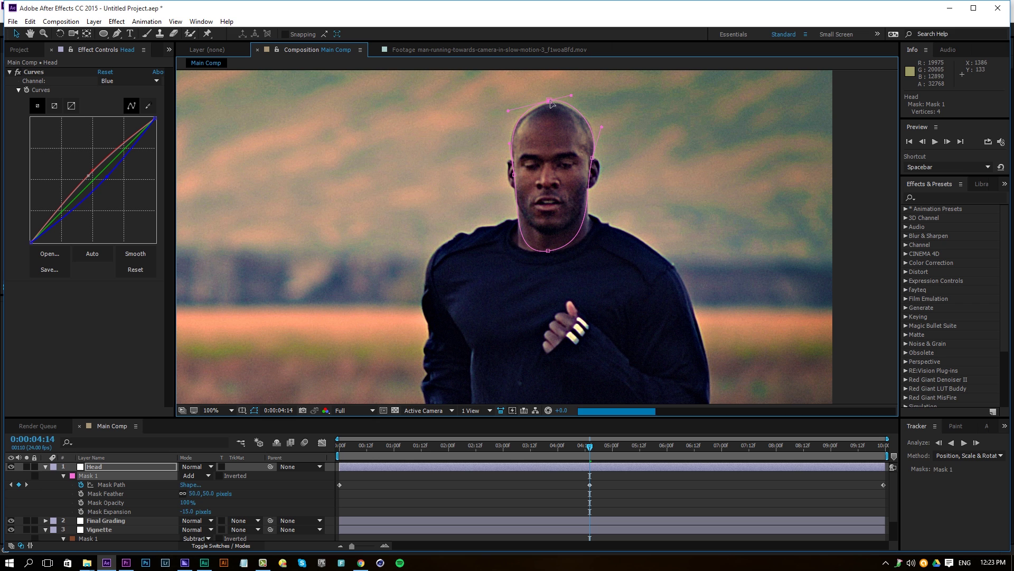
Step: Refit the head mask at 0:00:02:07 and around the jaw and cheeks at 0:00:07:15
left_click(465, 444)
left_click_drag(558, 281, 531, 330)
left_click(756, 444)
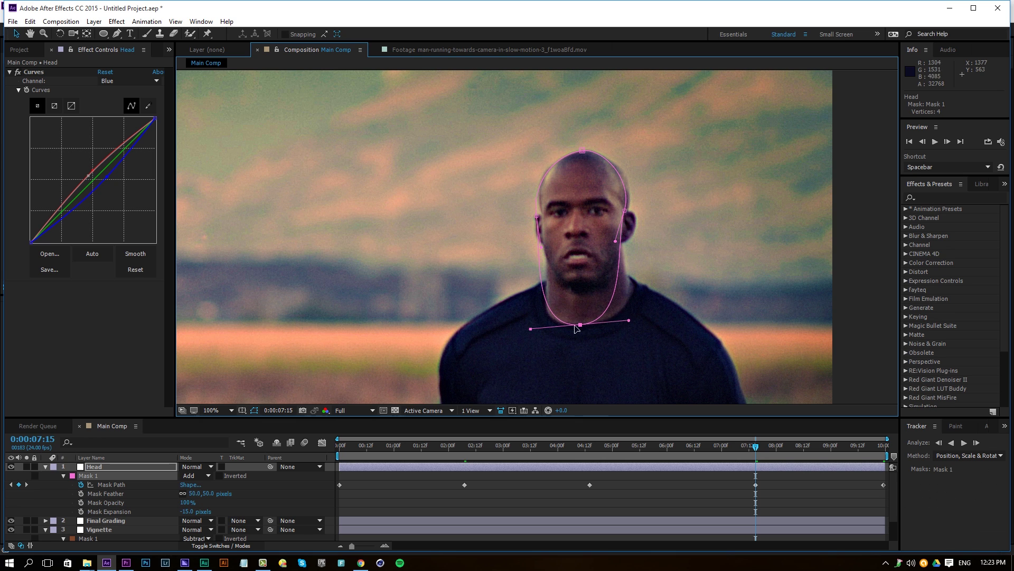
left_click_drag(628, 318, 642, 319)
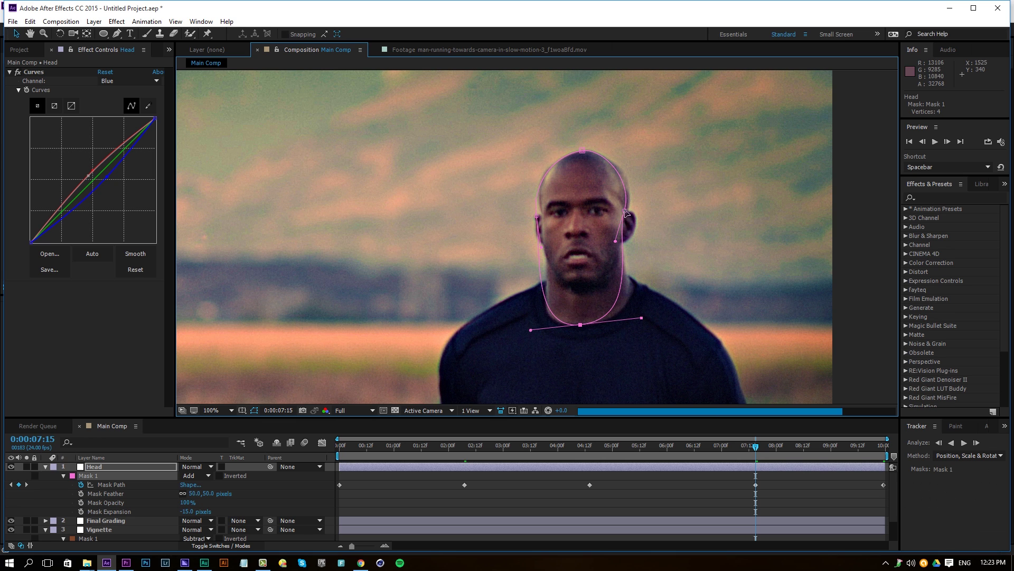
left_click_drag(625, 210, 629, 212)
left_click_drag(537, 216, 542, 211)
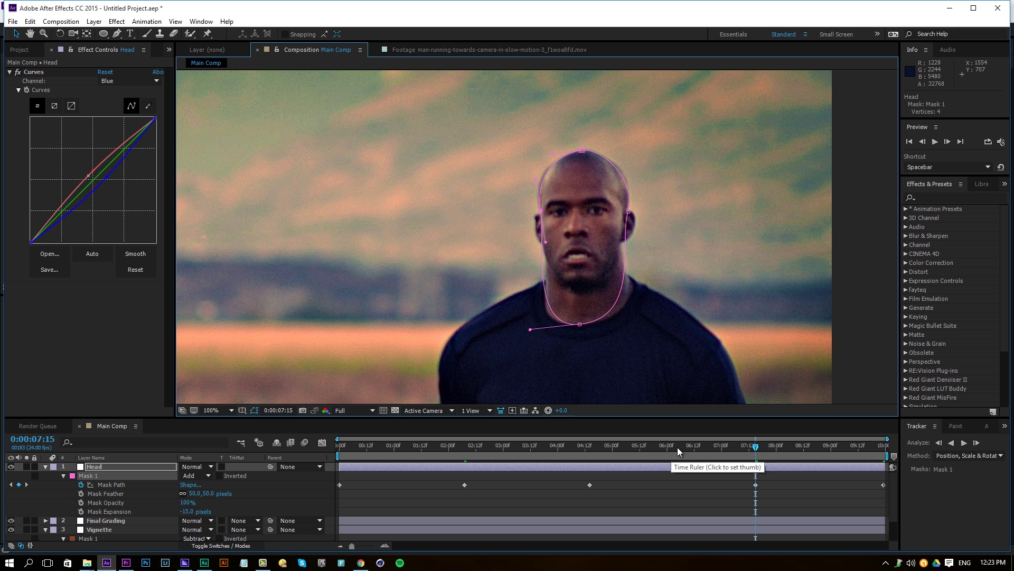
Step: At 0:00:06:07, move the whole mask onto the head and nudge its bottom to the chin
left_click(682, 445)
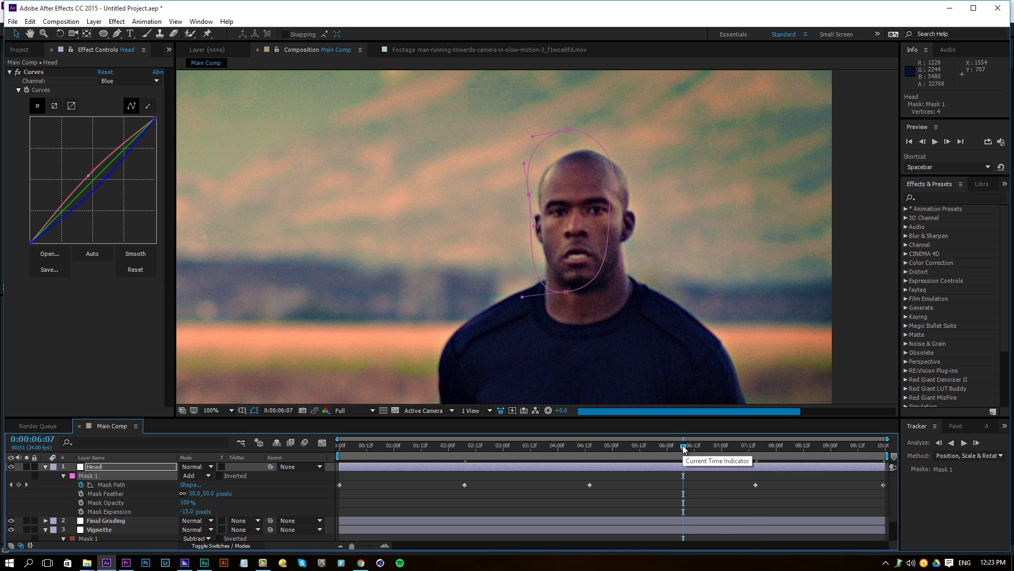
double_click(613, 193)
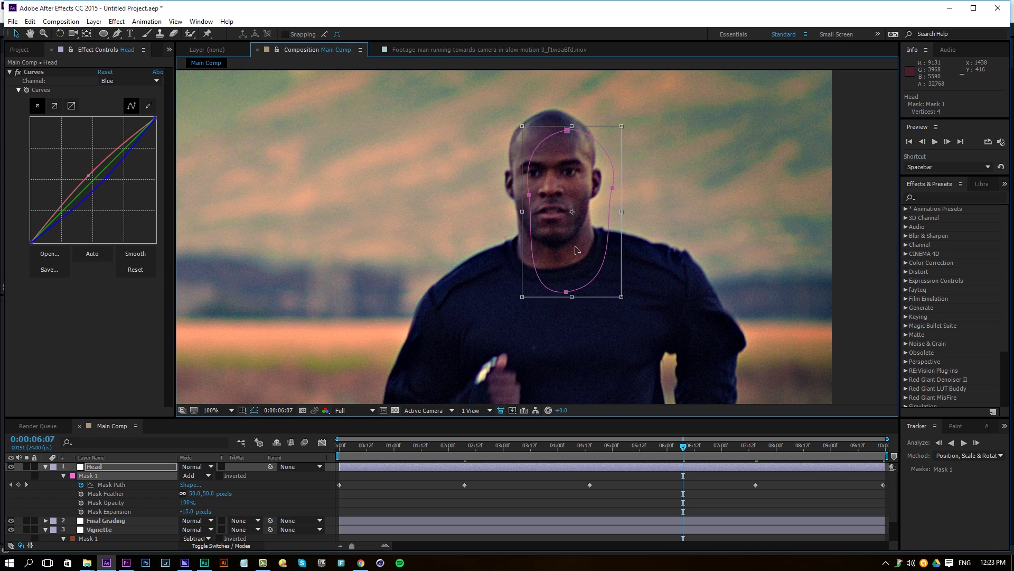
left_click_drag(578, 251, 559, 230)
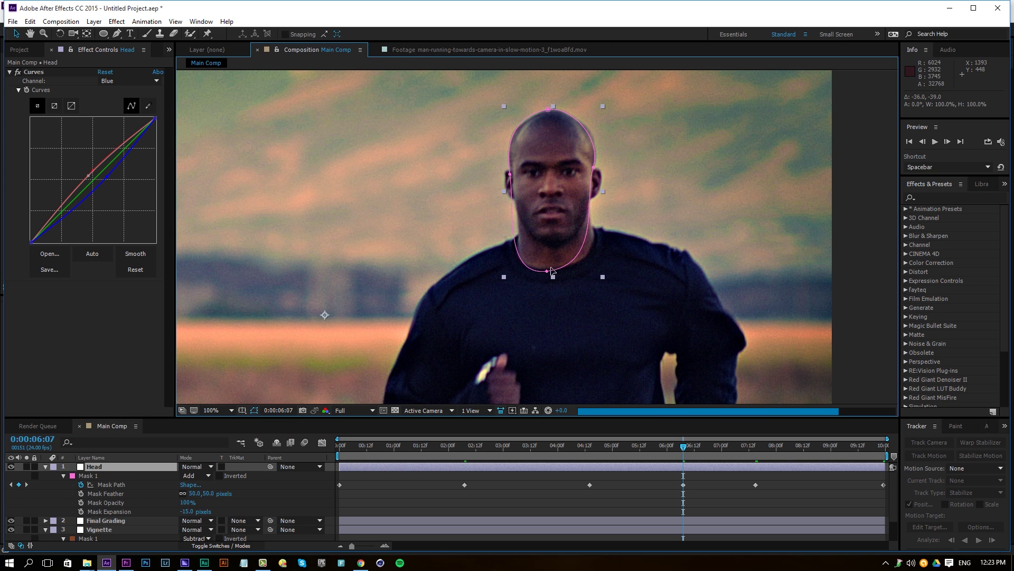
left_click_drag(547, 271, 557, 269)
Step: At 0:00:08:20, shift the mask onto the head and reshape the jaw and right cheek
left_click(820, 446)
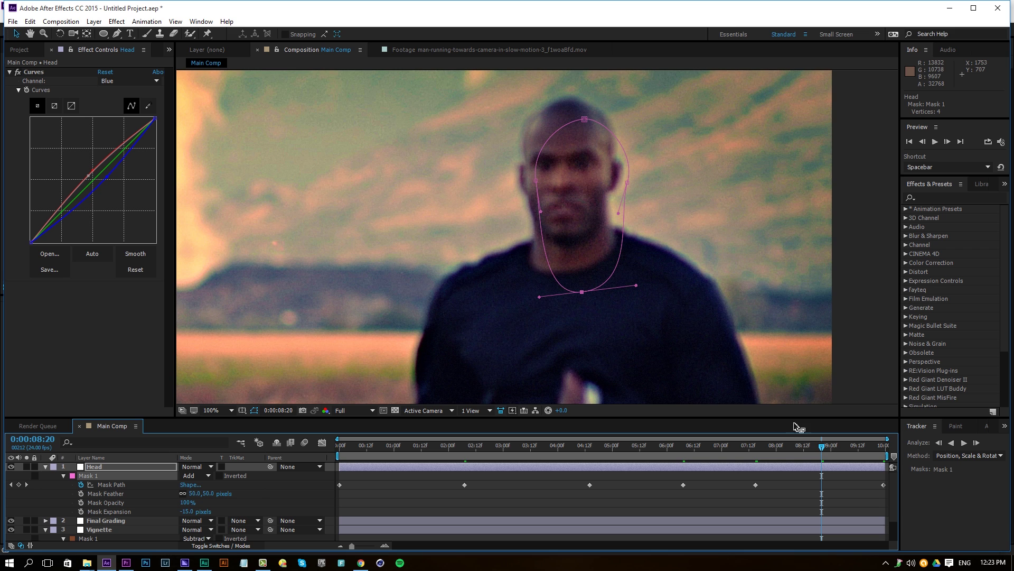
left_click_drag(602, 240, 588, 218)
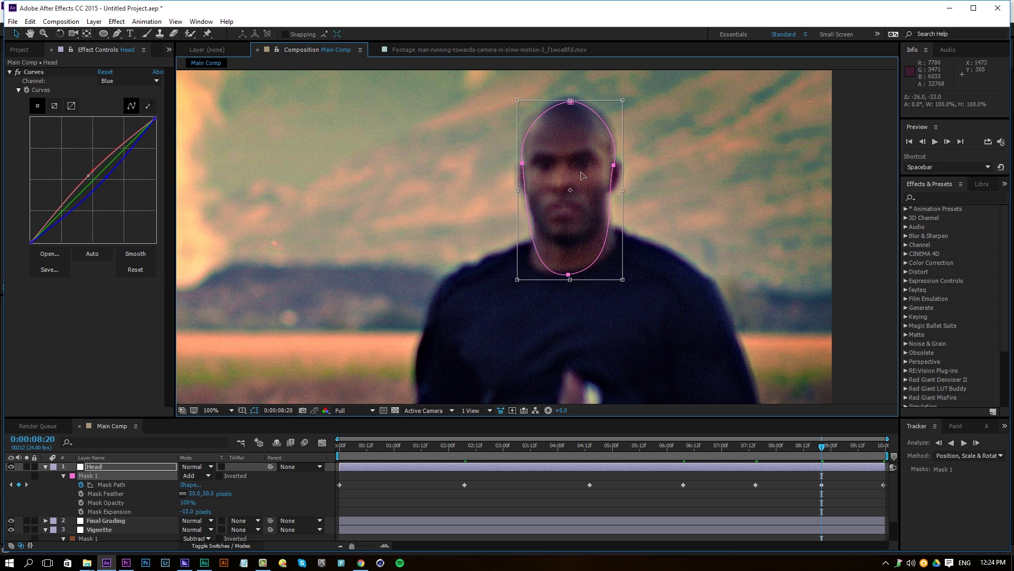
left_click(566, 270)
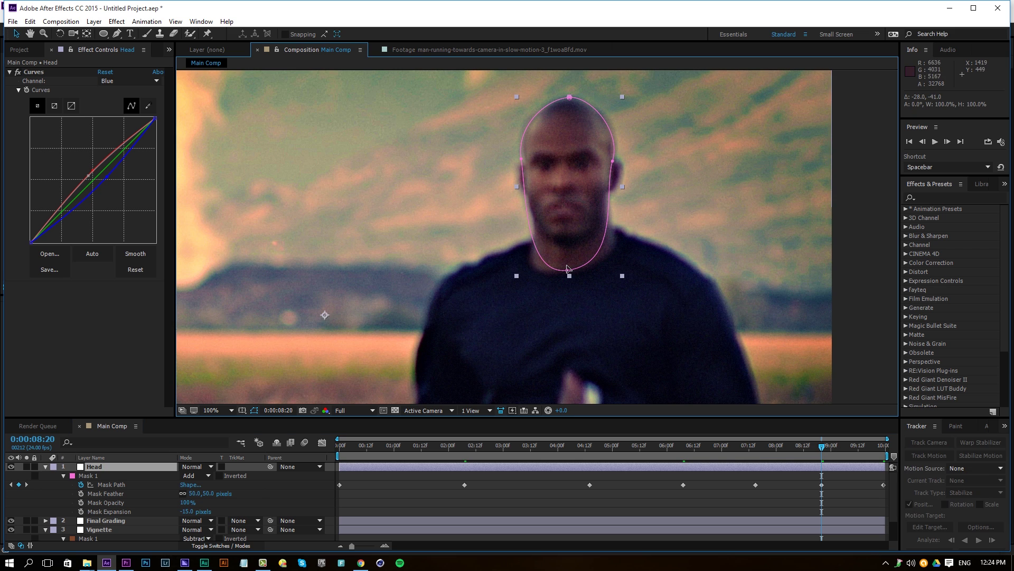
left_click_drag(622, 263, 631, 266)
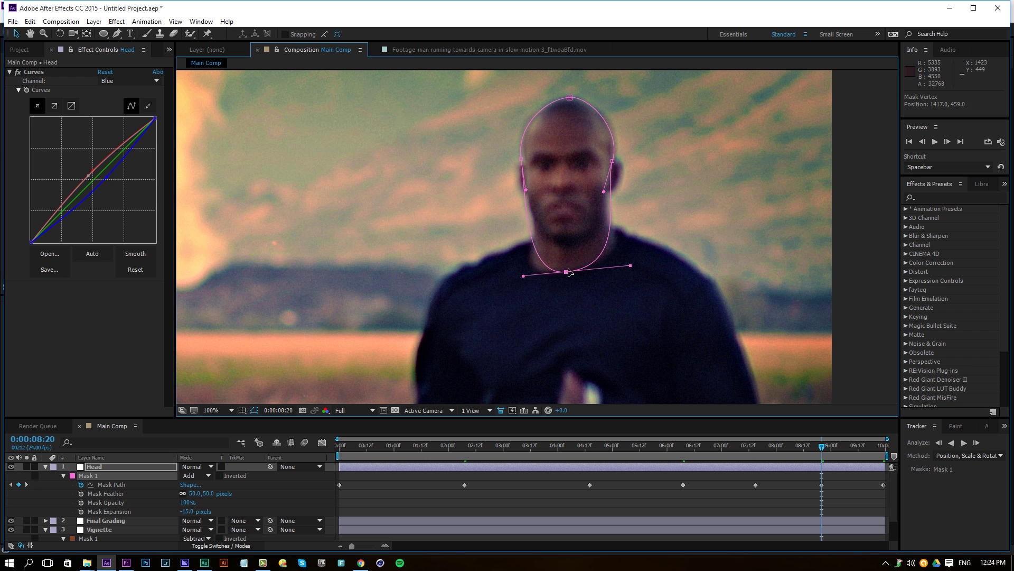
left_click_drag(613, 163, 618, 162)
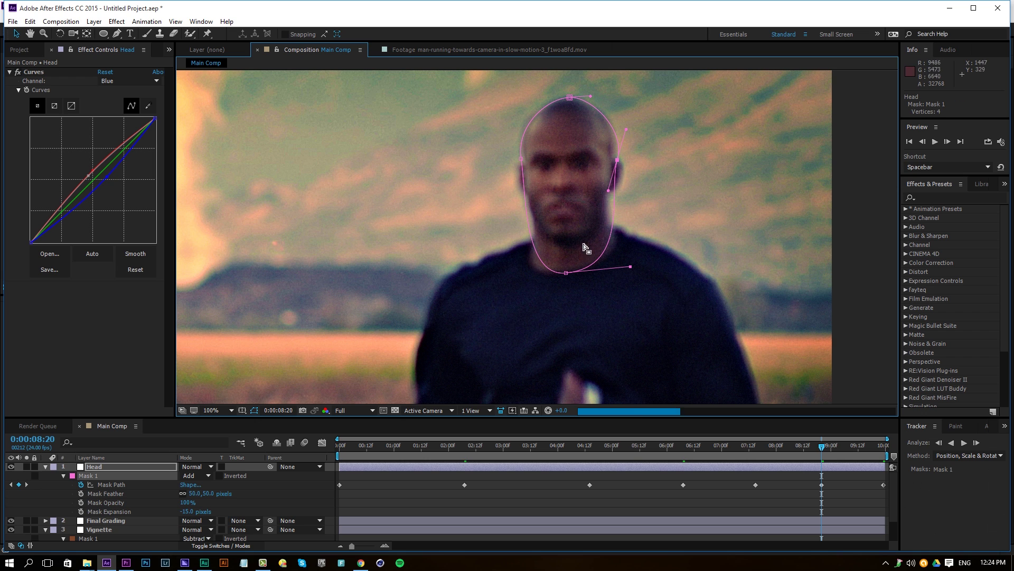
Step: At 0:00:05:11, move the whole mask onto the head and lower its chin point
left_click(637, 445)
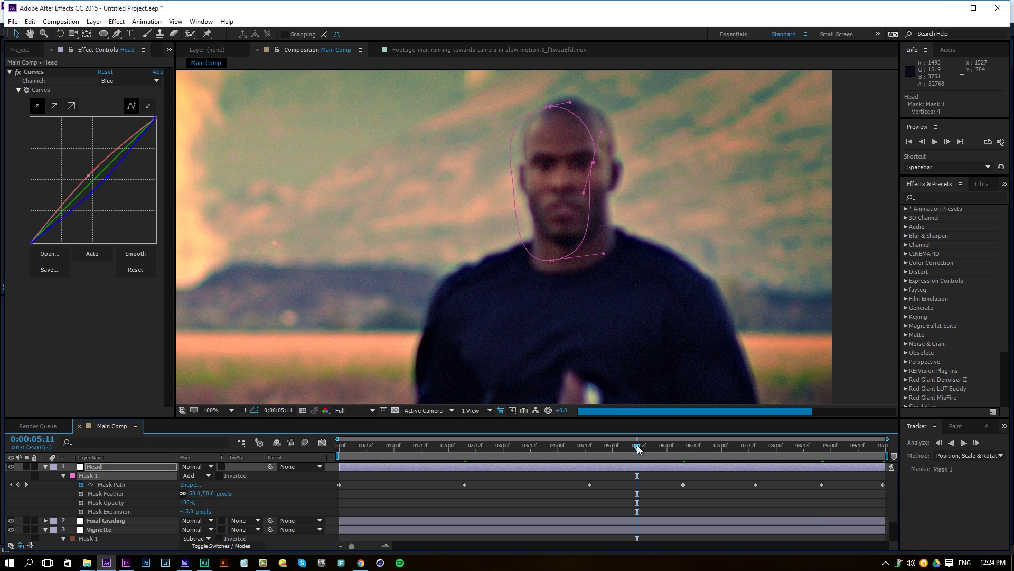
double_click(546, 111)
left_click_drag(554, 155, 574, 214)
key("Return")
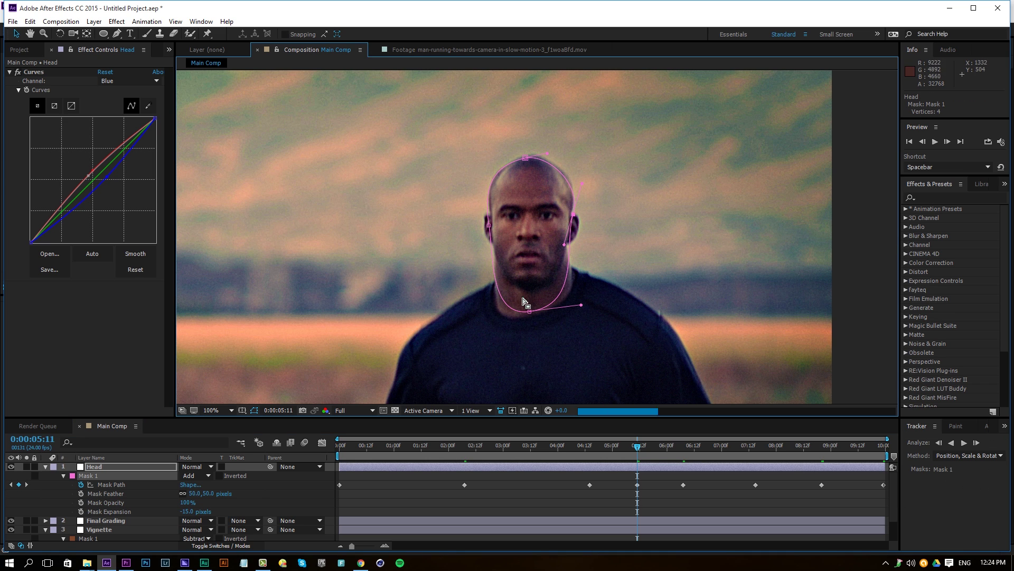
left_click_drag(529, 311, 529, 317)
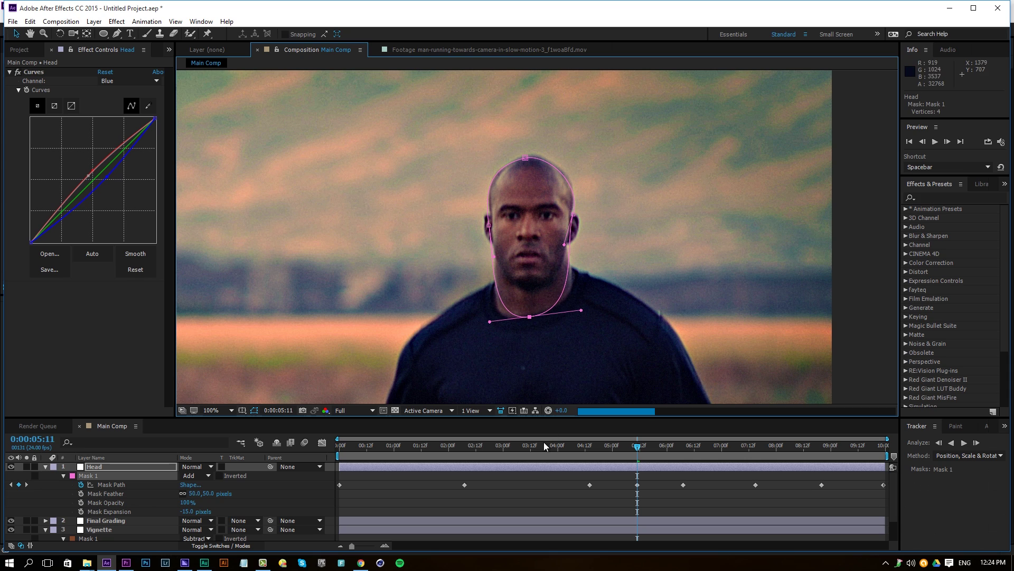
Step: Scrub through the remaining frames and refit the head mask up to 09:12
left_click_drag(530, 446, 719, 447)
mouse_move(544, 285)
left_mouse_down()
mouse_move(573, 305)
mouse_move(560, 275)
left_mouse_up()
left_click_drag(719, 447, 858, 447)
Step: Refit the Head mask at 00:06, 00:22 and 01:12 by adjusting its top, right and bottom points
scroll(570, 282, "down", 2)
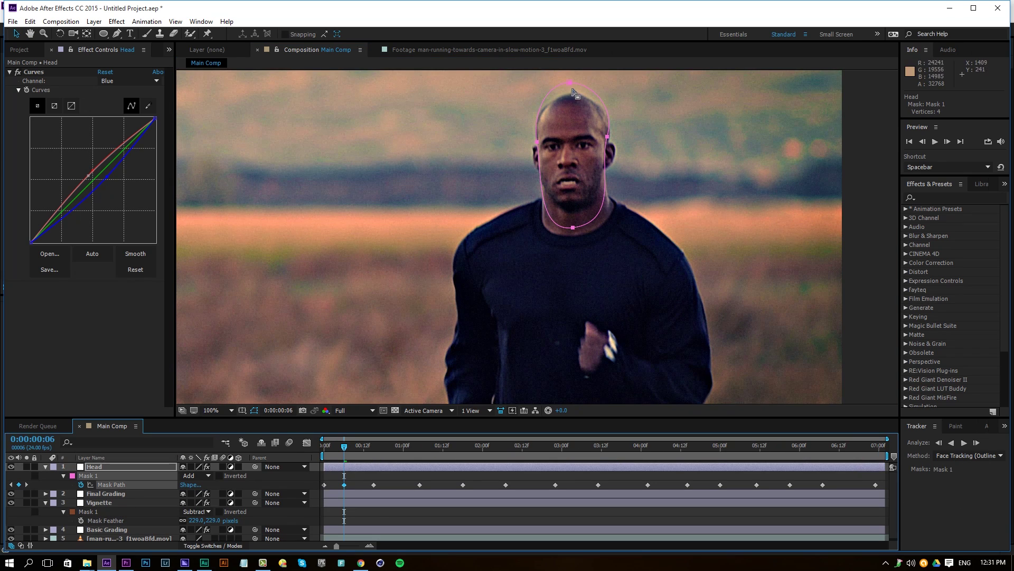
left_click(571, 97)
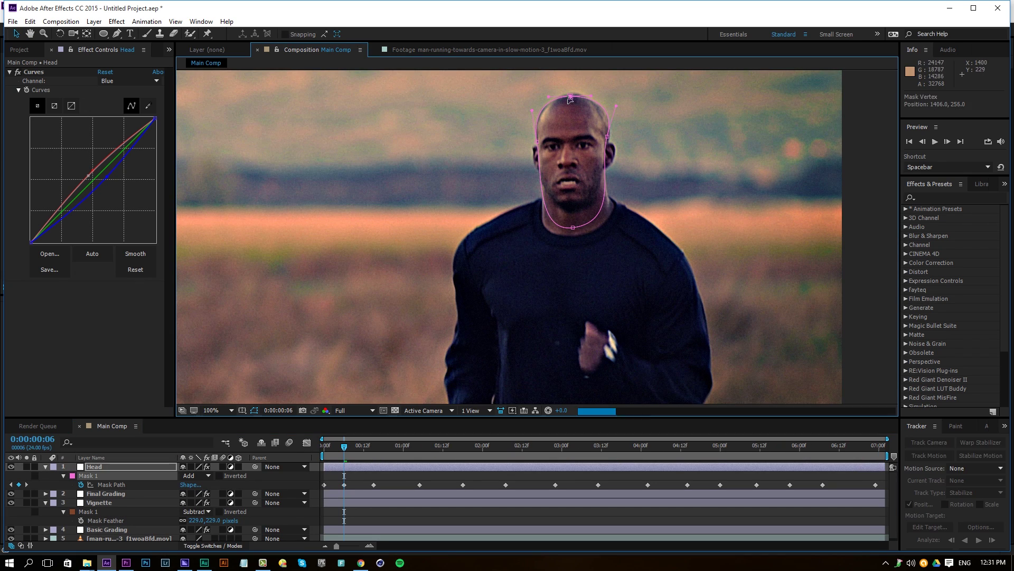
left_click_drag(570, 98, 572, 95)
left_click(399, 452)
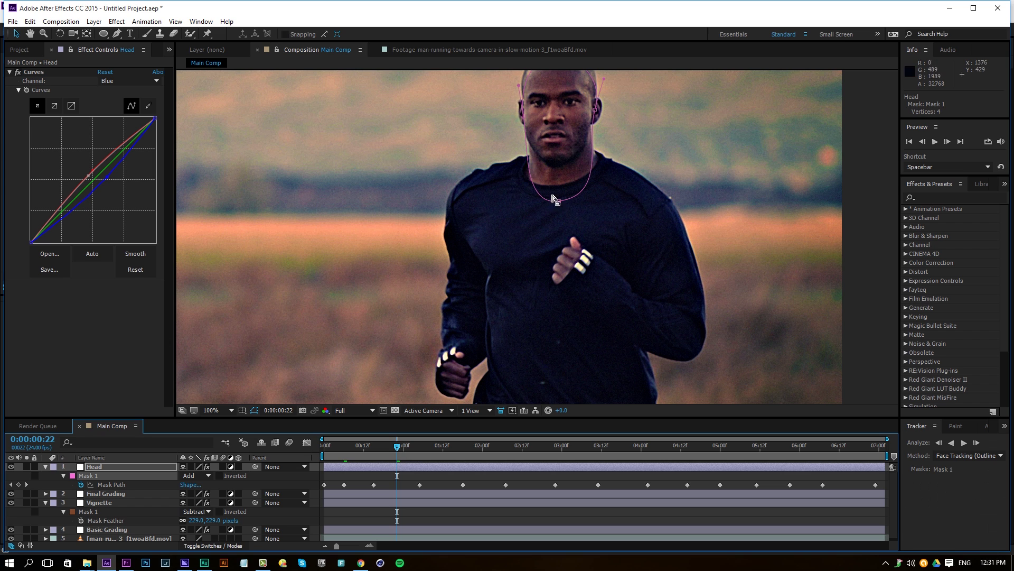
scroll(563, 202, "up", 5)
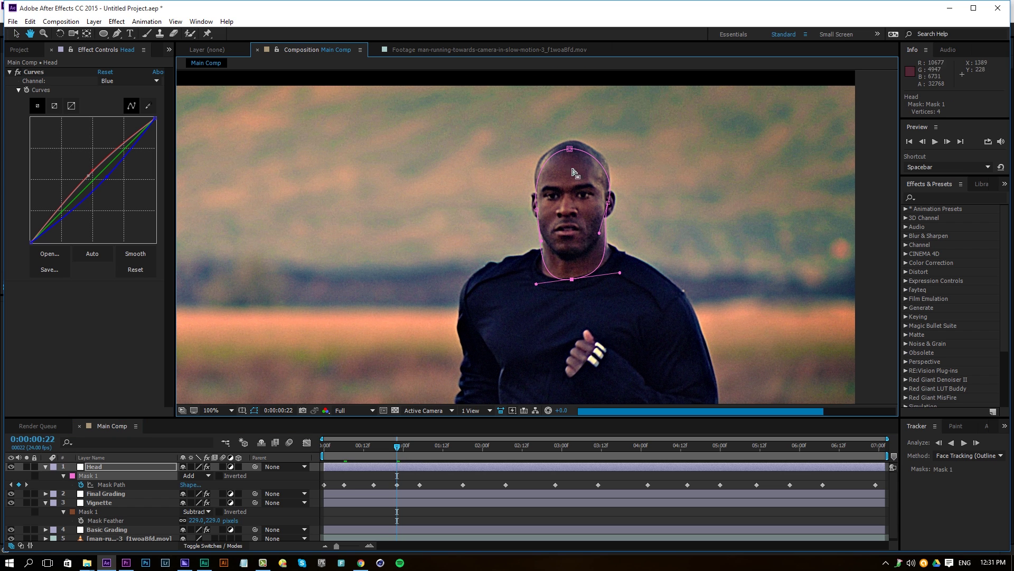
left_click_drag(569, 147, 569, 142)
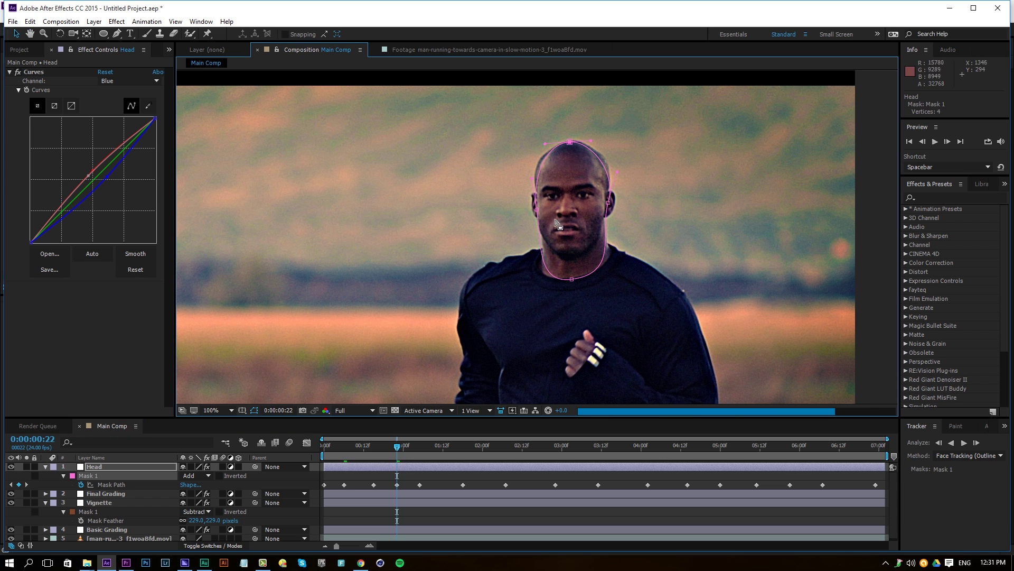
left_click_drag(607, 203, 601, 195)
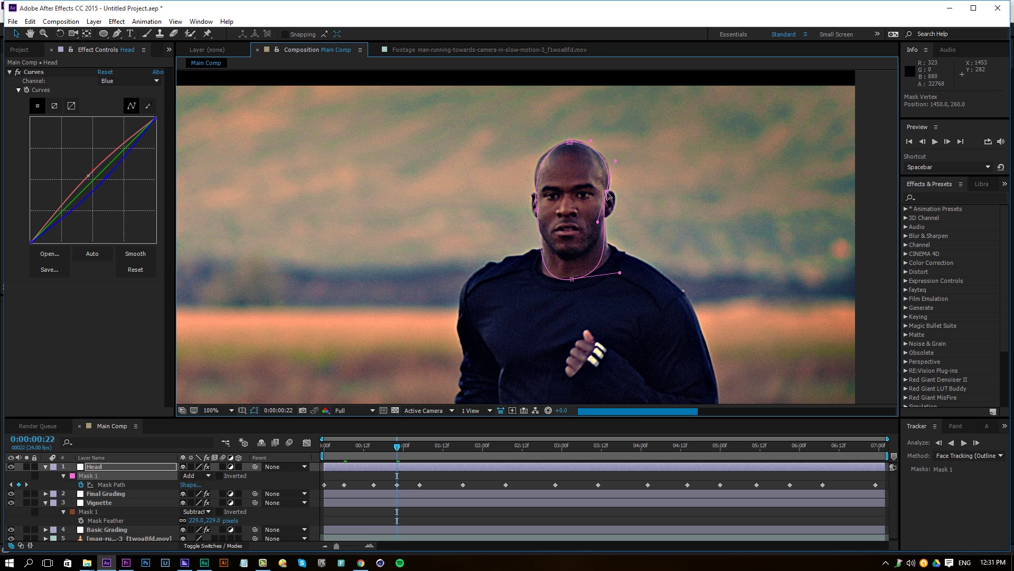
left_click(443, 454)
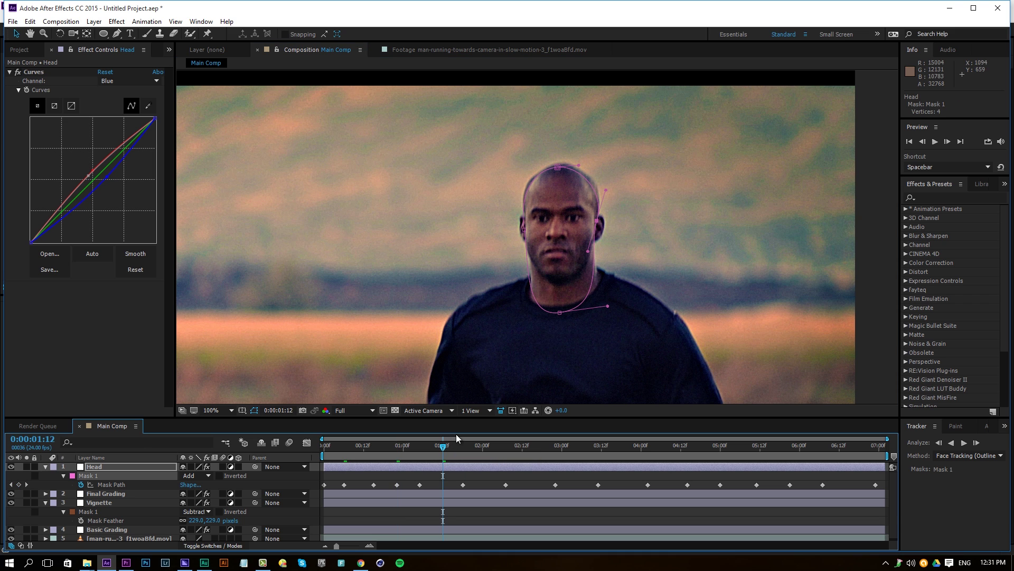
left_click_drag(559, 312, 564, 300)
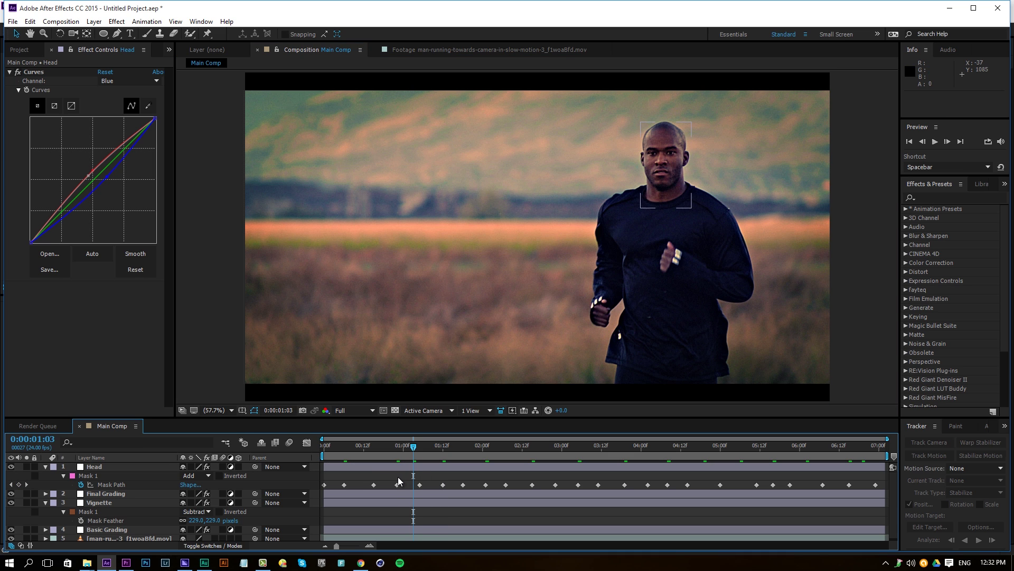
Step: Select the Basic Grading layer and collapse the Head and Vignette layer properties
left_click(142, 537)
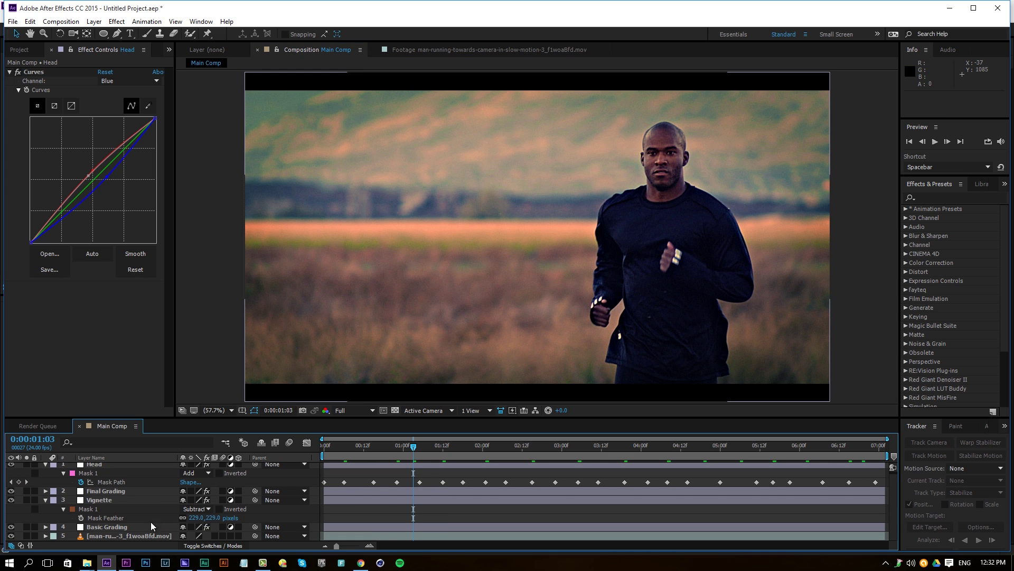
left_click(385, 527)
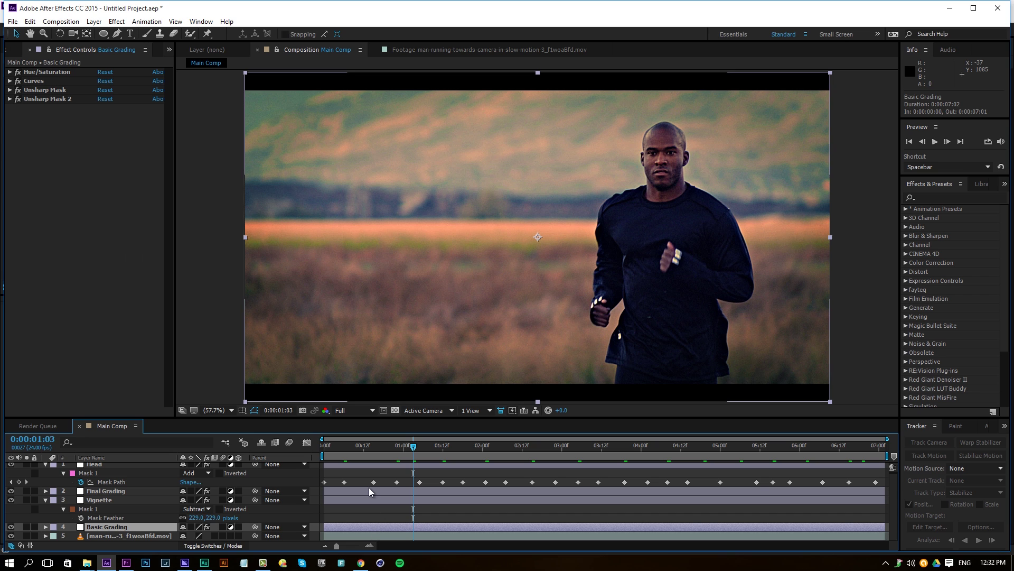
scroll(368, 487, "up", 1)
left_click(45, 467)
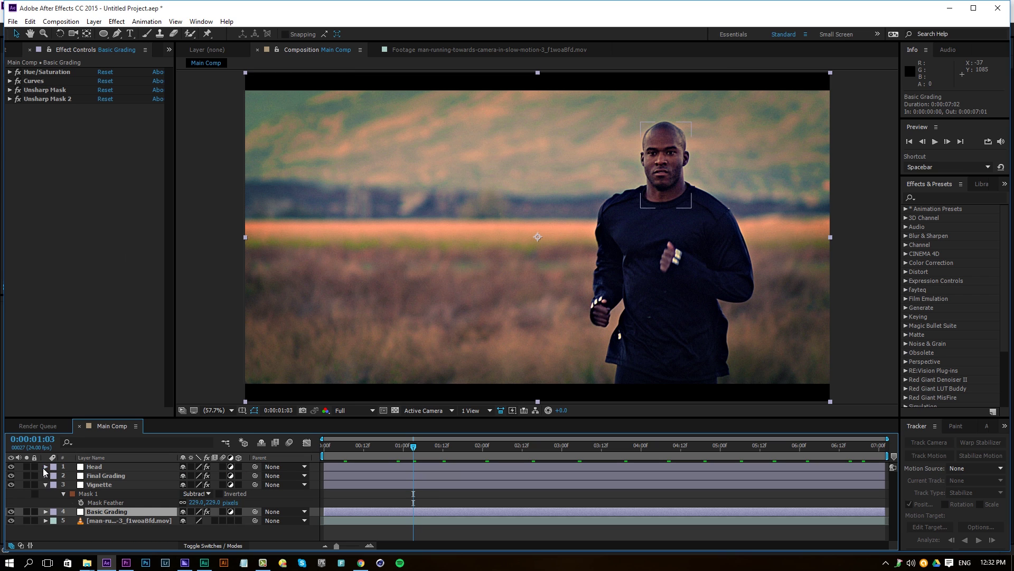
left_click(46, 484)
Step: Add a new adjustment layer at the top of the stack and rename it 'Mask'
right_click(109, 517)
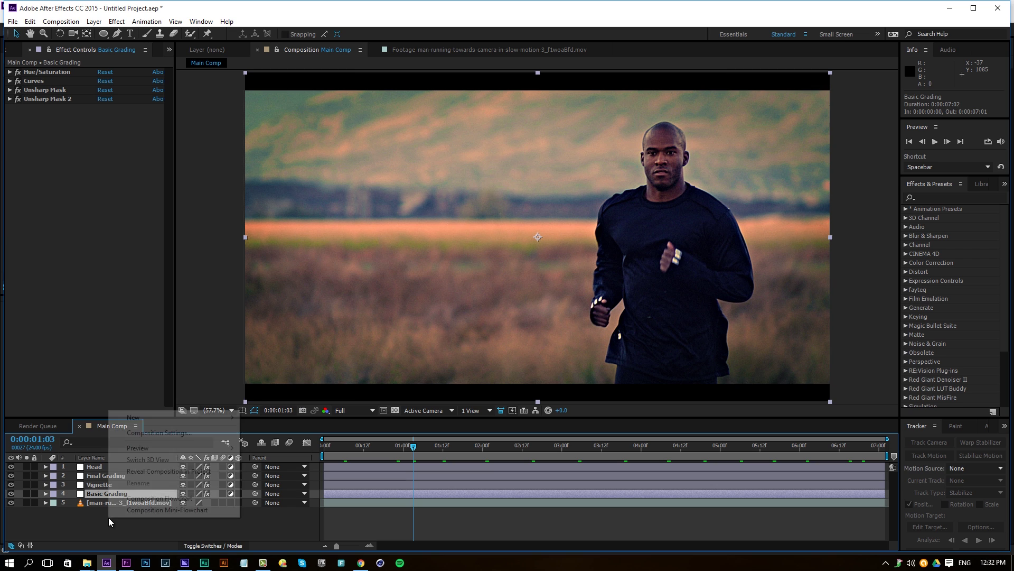
mouse_move(154, 418)
left_click(280, 501)
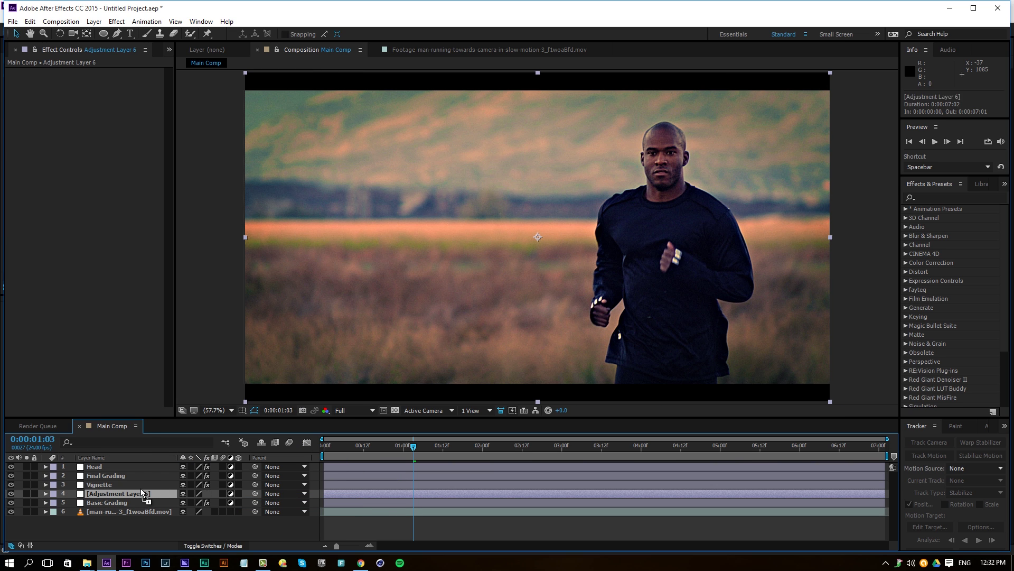
left_click_drag(140, 489, 115, 465)
key("Return")
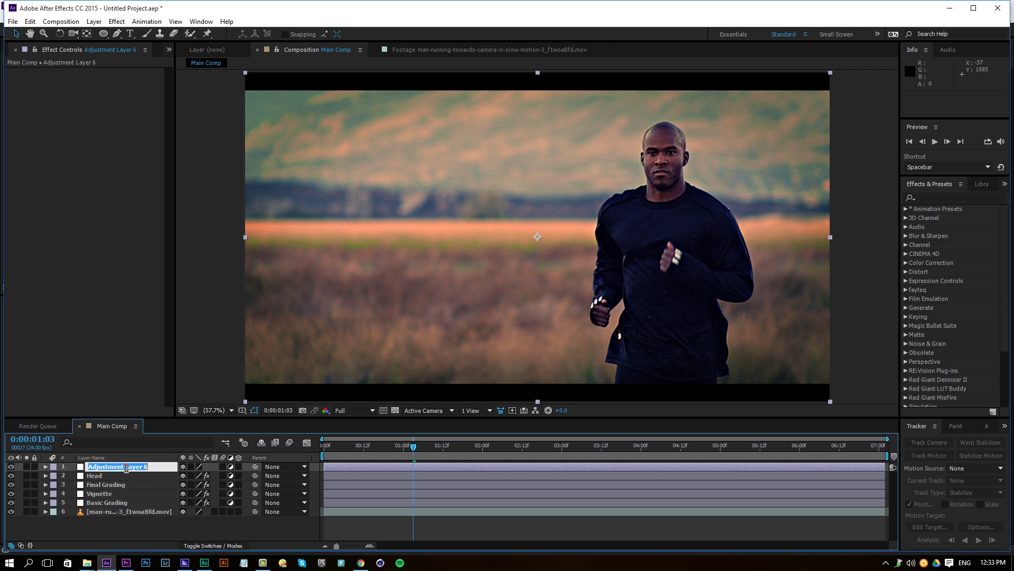
type("Mask")
key("Return")
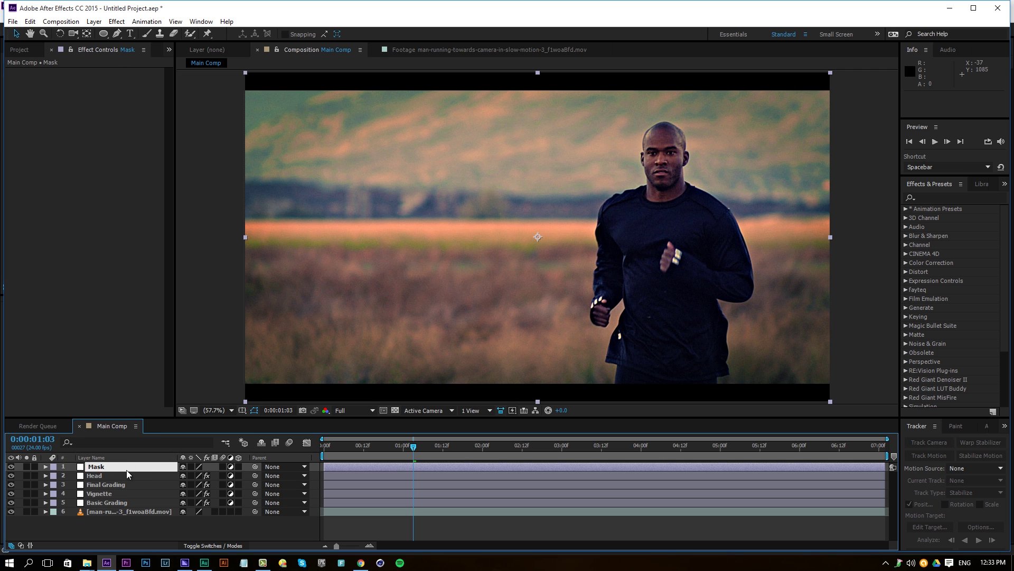
Step: Draw a closed pen mask over the sky, following the horizon around the runner's head
left_click(117, 33)
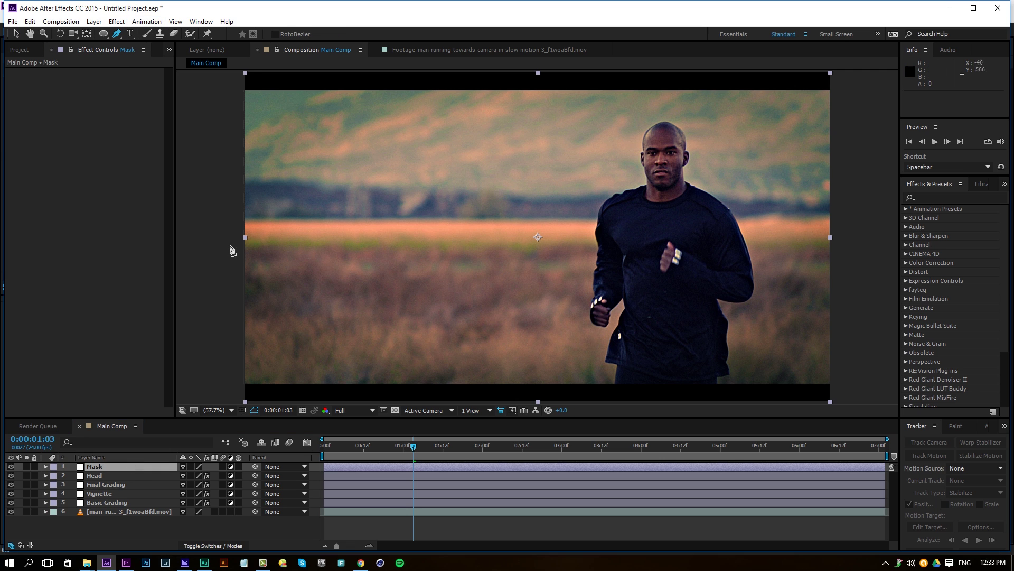
left_click(221, 227)
left_click(588, 214)
left_click(633, 170)
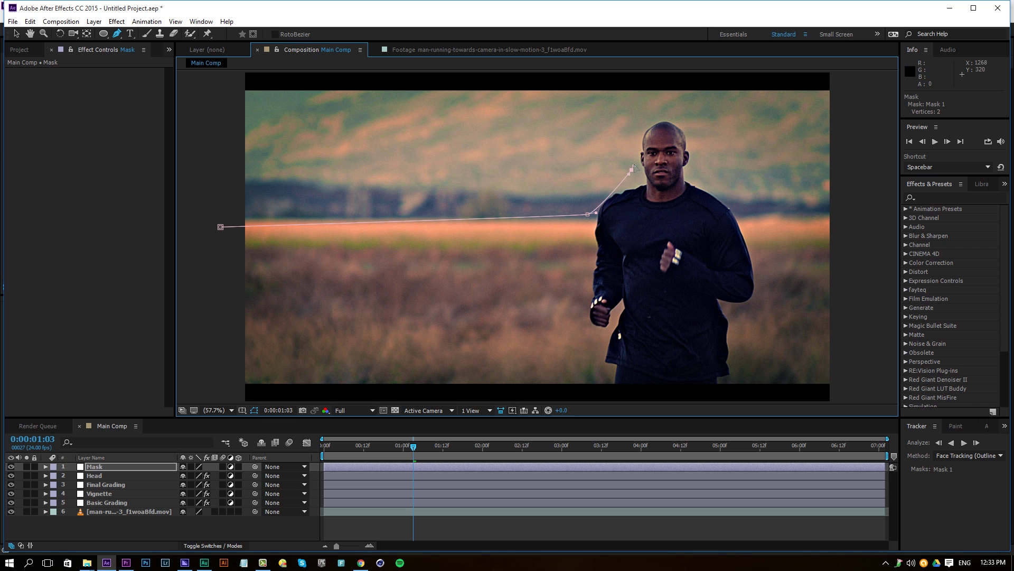
left_click(706, 177)
left_click(747, 215)
left_click(840, 216)
left_click_drag(840, 216, 823, 333)
left_click(833, 174)
left_click(195, 146)
left_click_drag(205, 291, 226, 220)
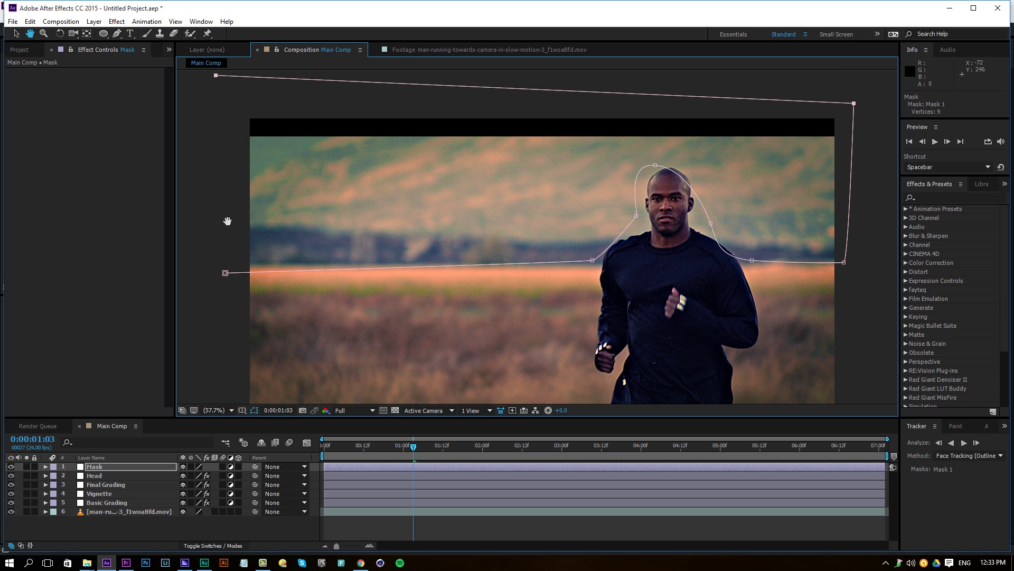
left_click(225, 273)
Step: Set the Mask layer's mask feather to 145 pixels
left_click(106, 467)
key("f")
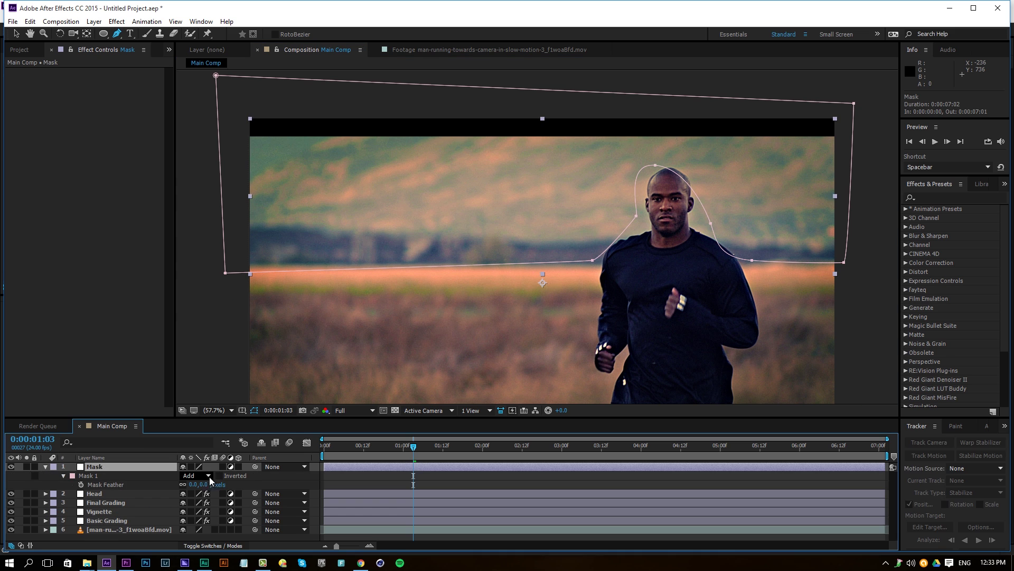
left_click_drag(206, 484, 282, 491)
key("v")
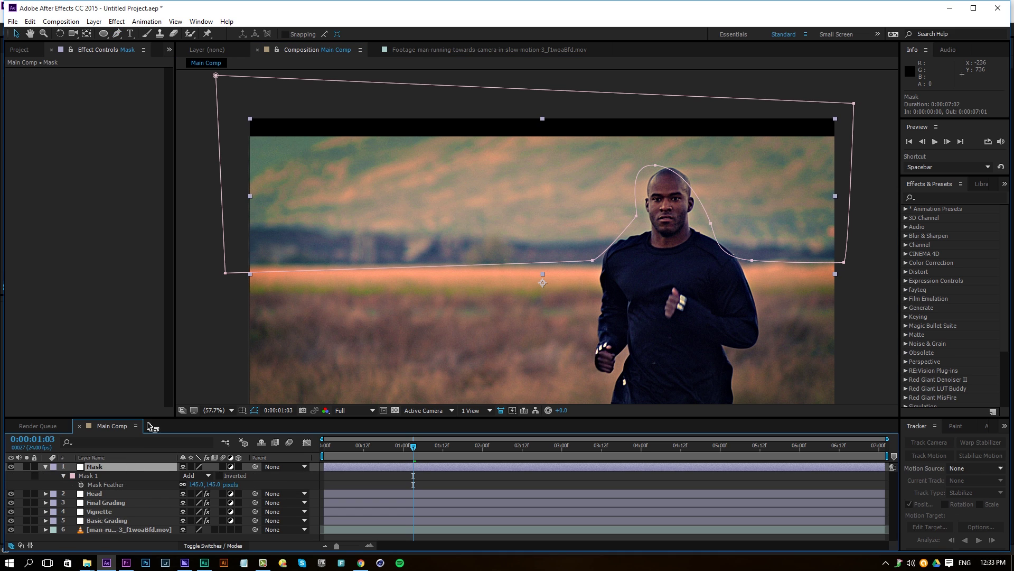
left_click(117, 21)
Step: Apply Curves to the Mask layer and adjust its RGB, blue and red curves to grade the sky
mouse_move(77, 130)
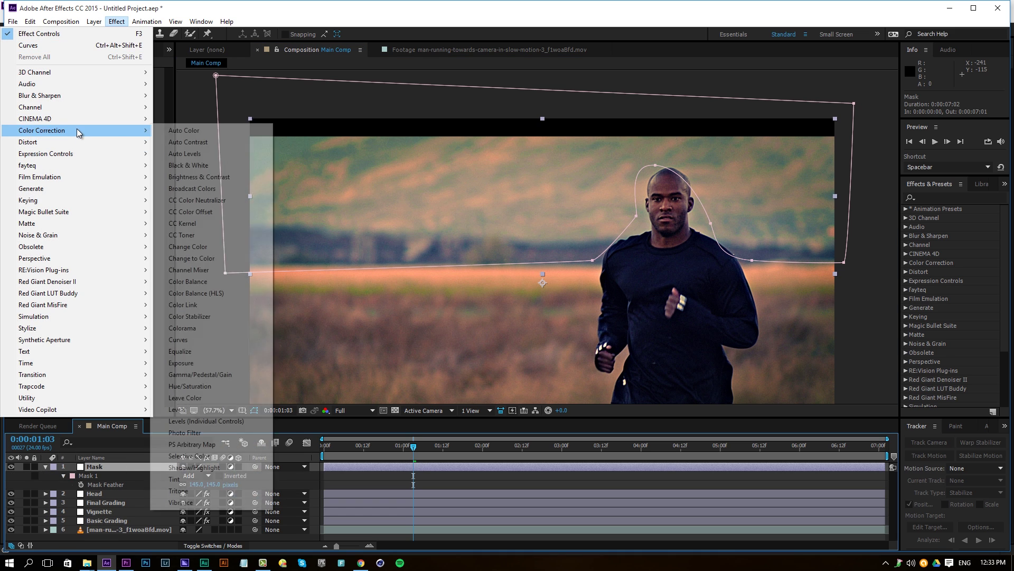
left_click(216, 338)
mouse_move(93, 181)
left_mouse_down()
mouse_move(103, 199)
mouse_move(97, 186)
left_mouse_up()
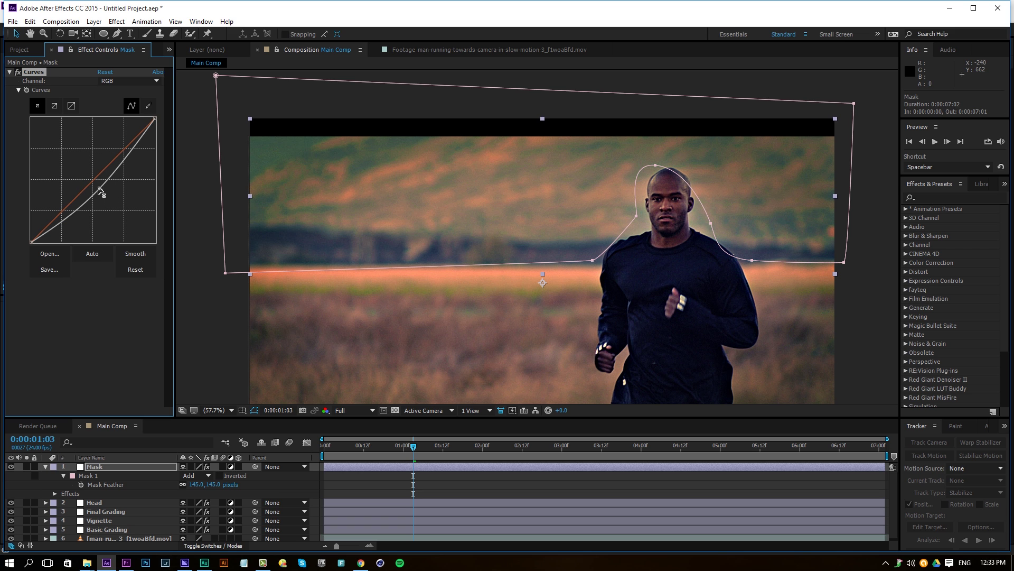
left_click(128, 81)
left_click(123, 127)
left_click_drag(96, 178, 96, 180)
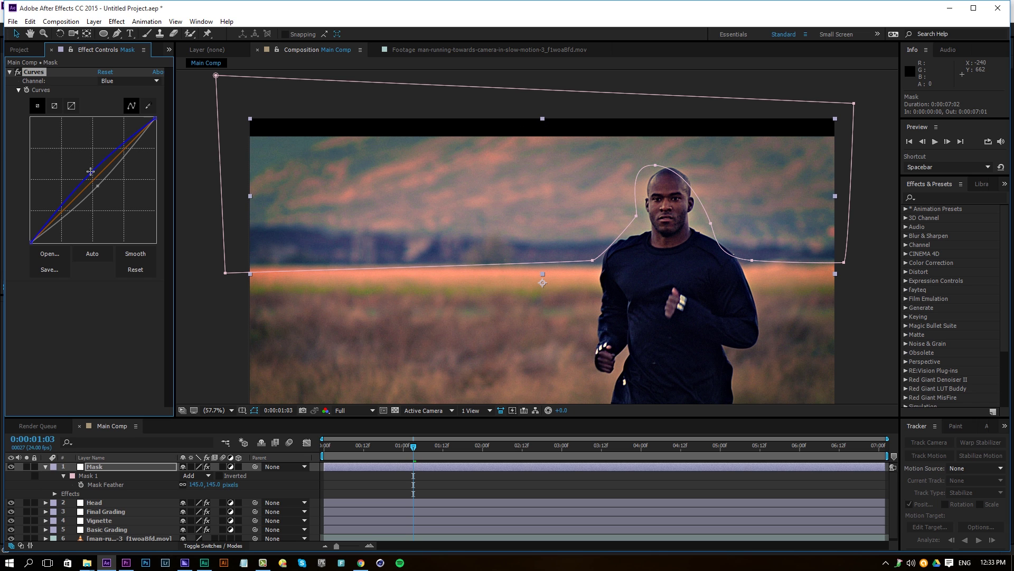
left_click(128, 80)
left_click(120, 100)
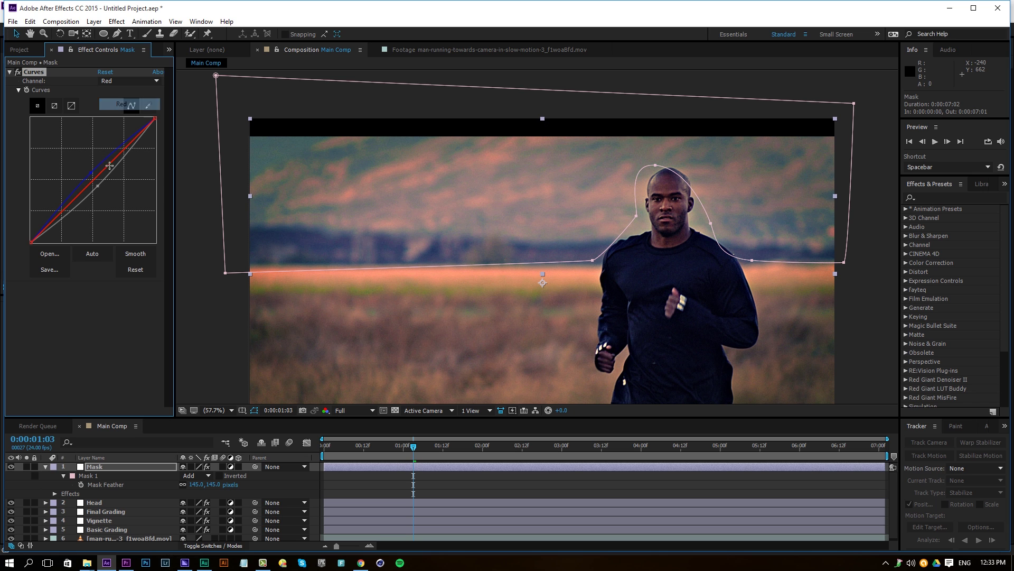
left_click_drag(104, 175, 103, 175)
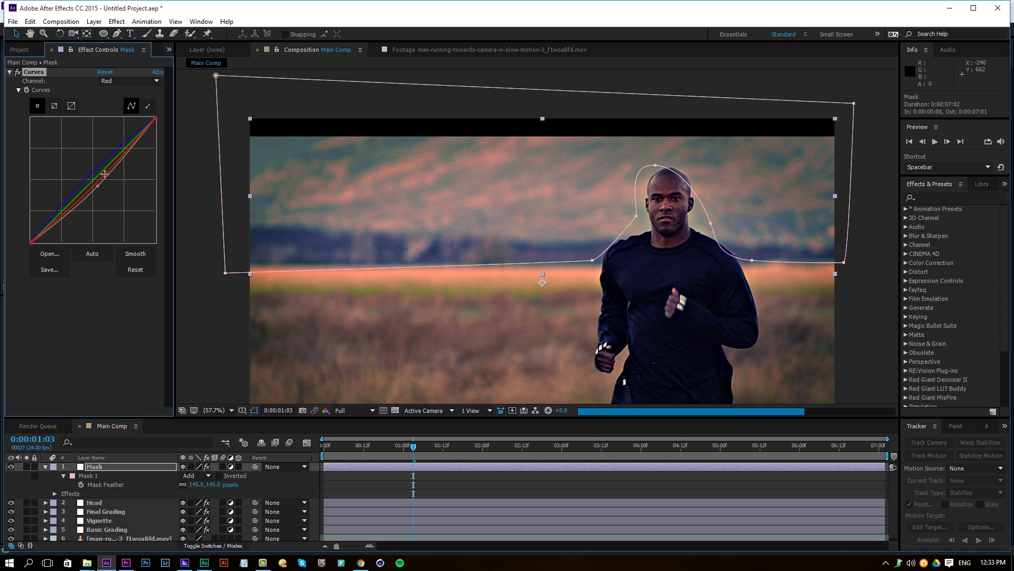
left_click(128, 80)
left_click(121, 89)
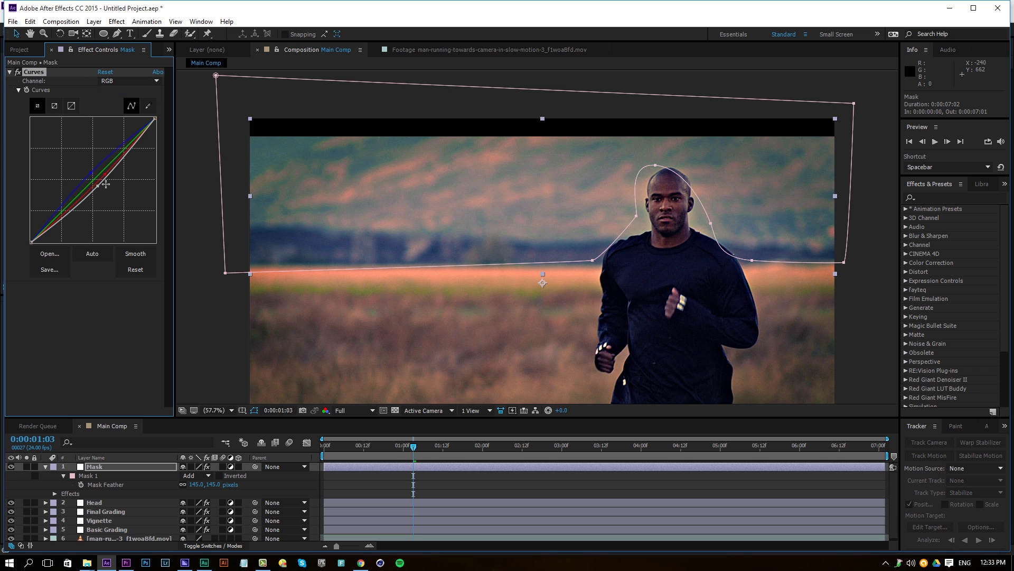
left_click_drag(98, 187, 94, 186)
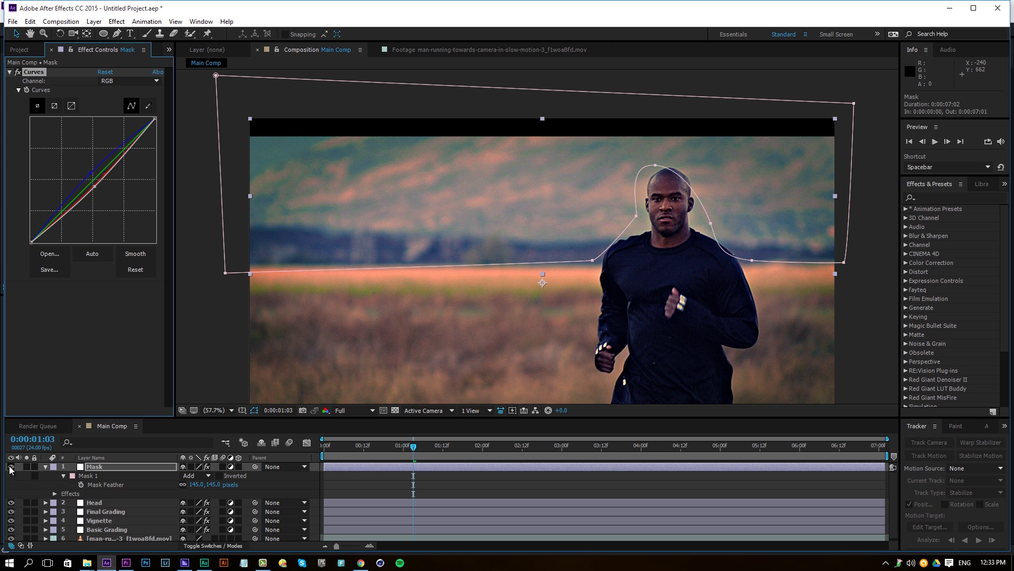
Step: Widen the Mask feather to 270 pixels, then hide the layer and recentre the comp view
left_click_drag(221, 485, 366, 480)
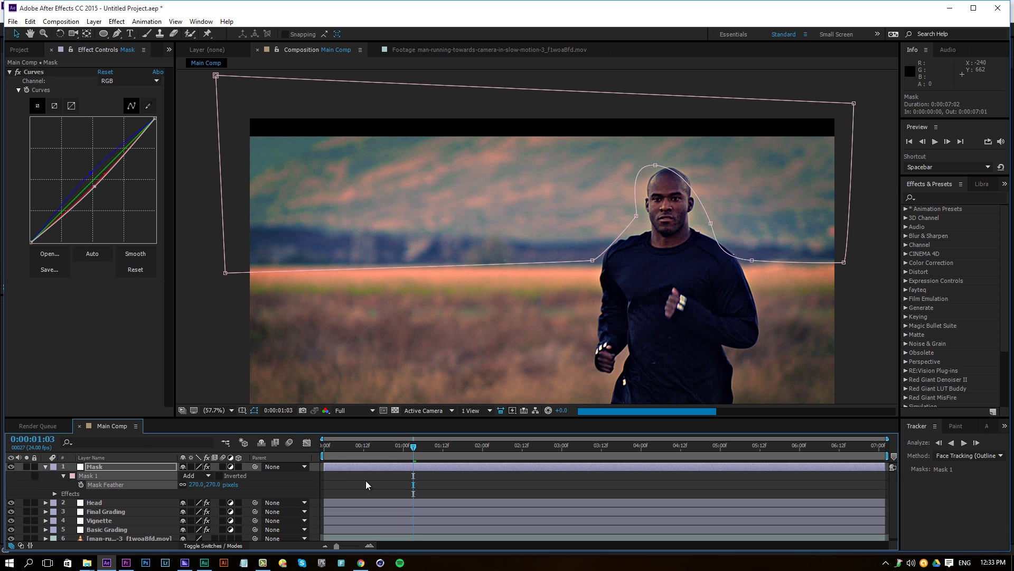
left_click(361, 481)
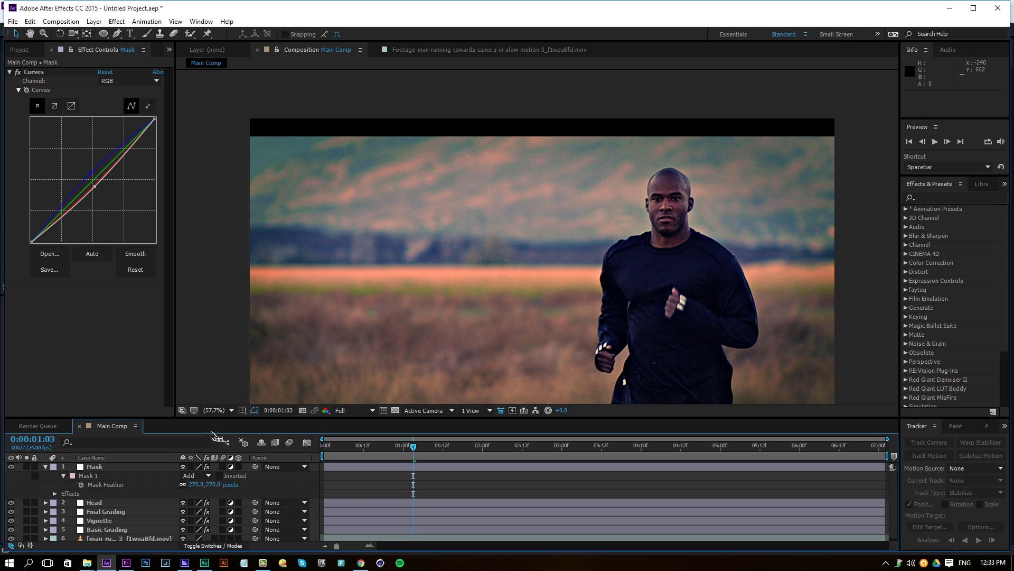
left_click(11, 467)
key("h")
left_click_drag(416, 327, 448, 279)
key("v")
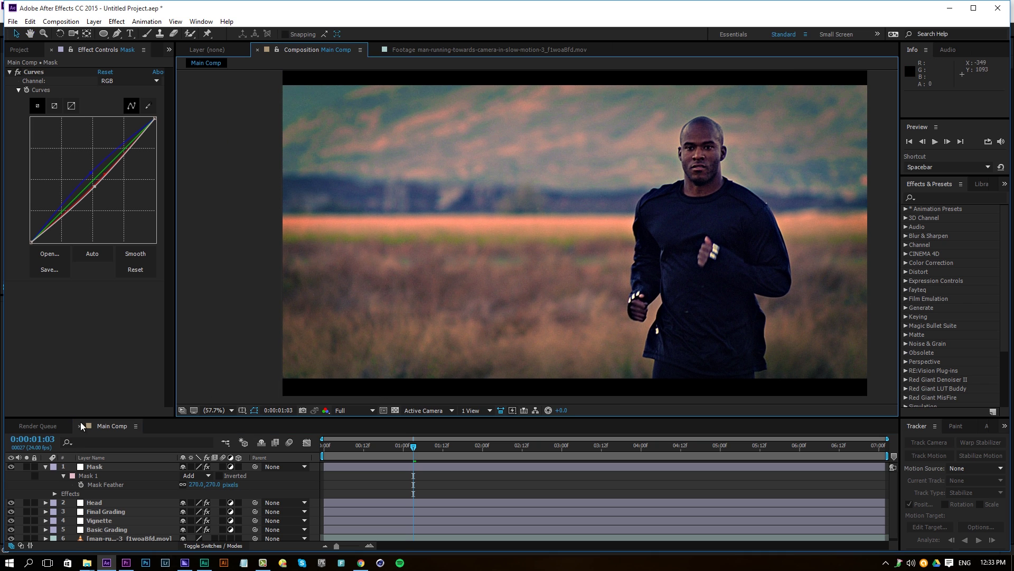
Step: Toggle the Mask layer's visibility to compare the sky with and without its grade
left_click(65, 465)
left_click(11, 466)
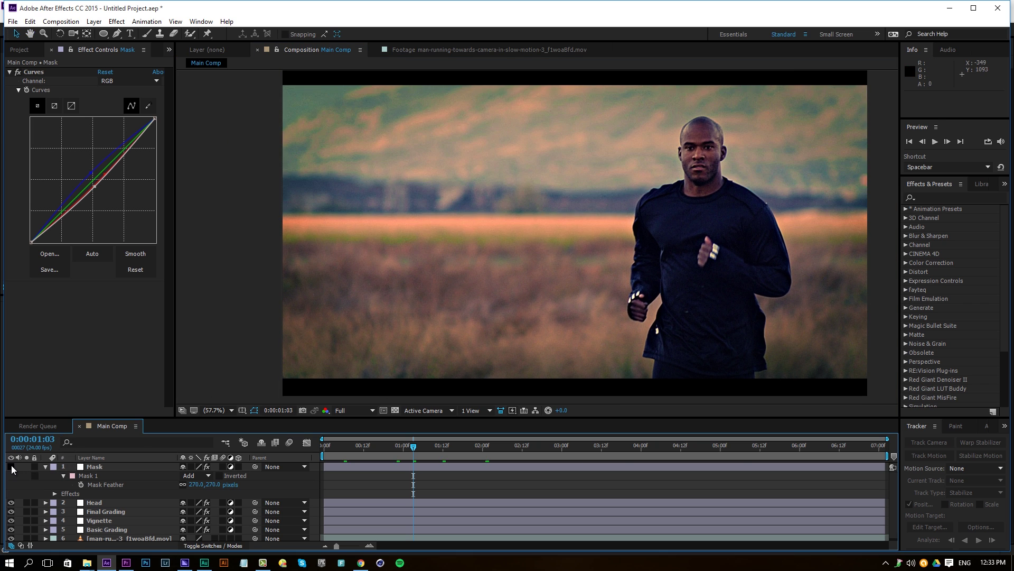
left_click(12, 467)
left_click(11, 466)
left_click(11, 467)
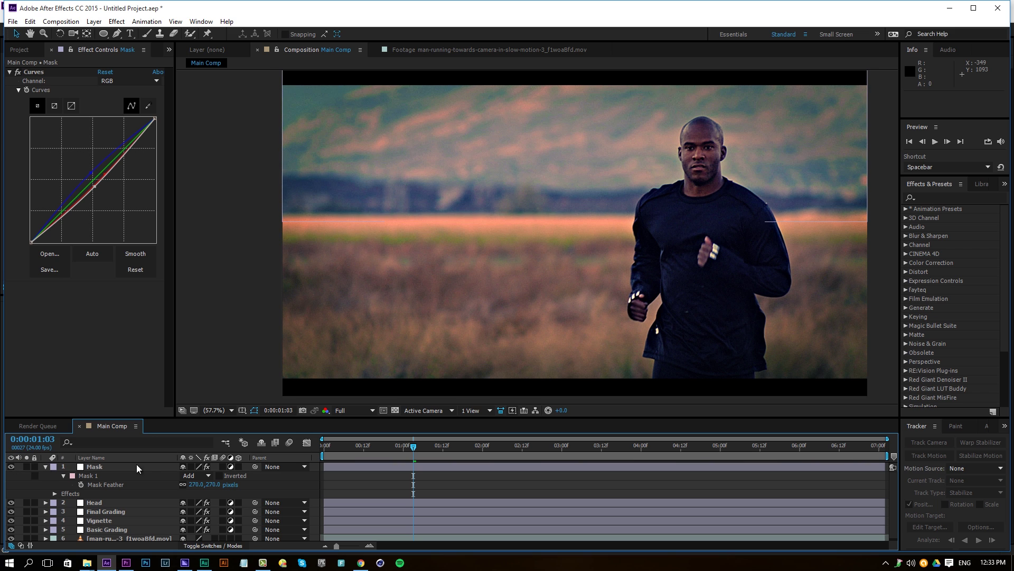
left_click(142, 467)
left_click(129, 80)
Step: Lift the Mask layer's green curve to add green to the sky
left_click(125, 102)
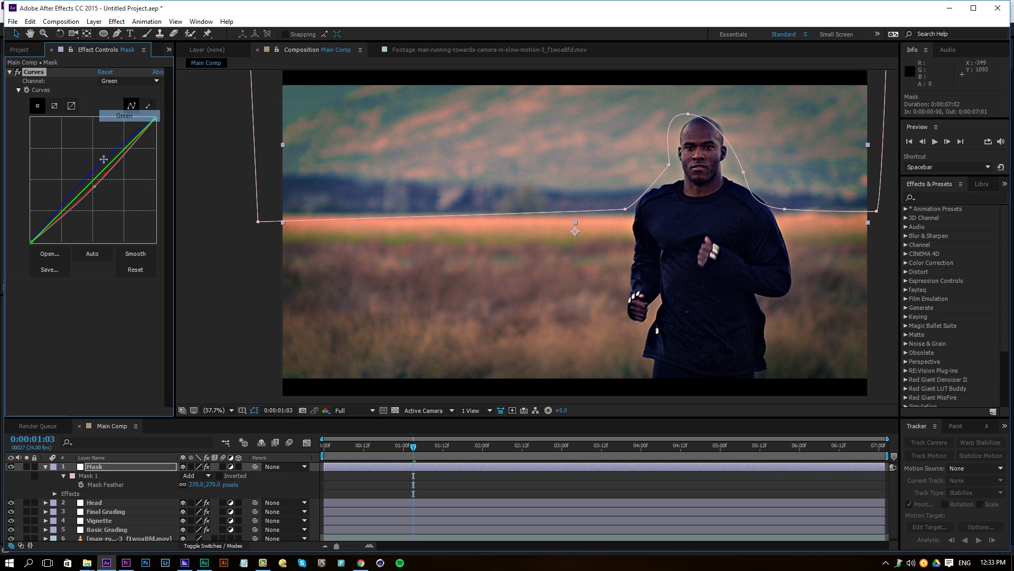
left_click(90, 182)
left_click_drag(90, 181, 91, 180)
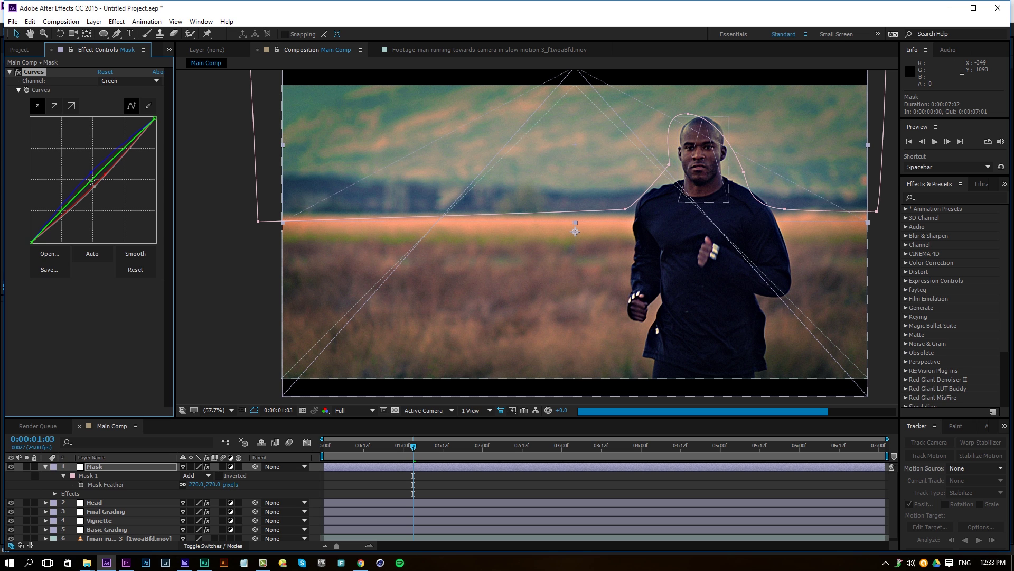
left_click(10, 466)
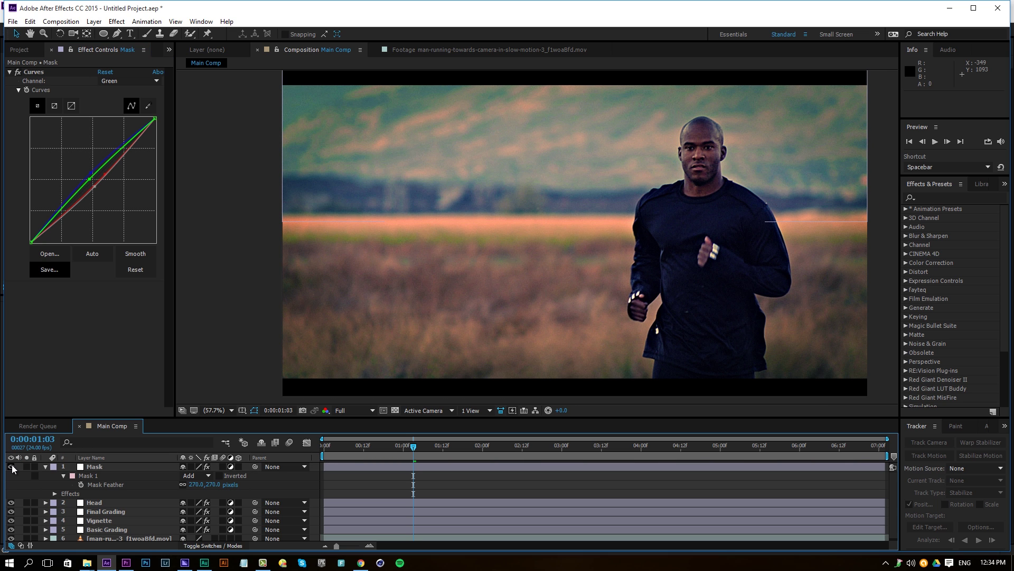
Step: Duplicate the Mask layer as Mask 2, delete its copied mask, and start a new pen mask
left_click(112, 466)
key("ctrl+d")
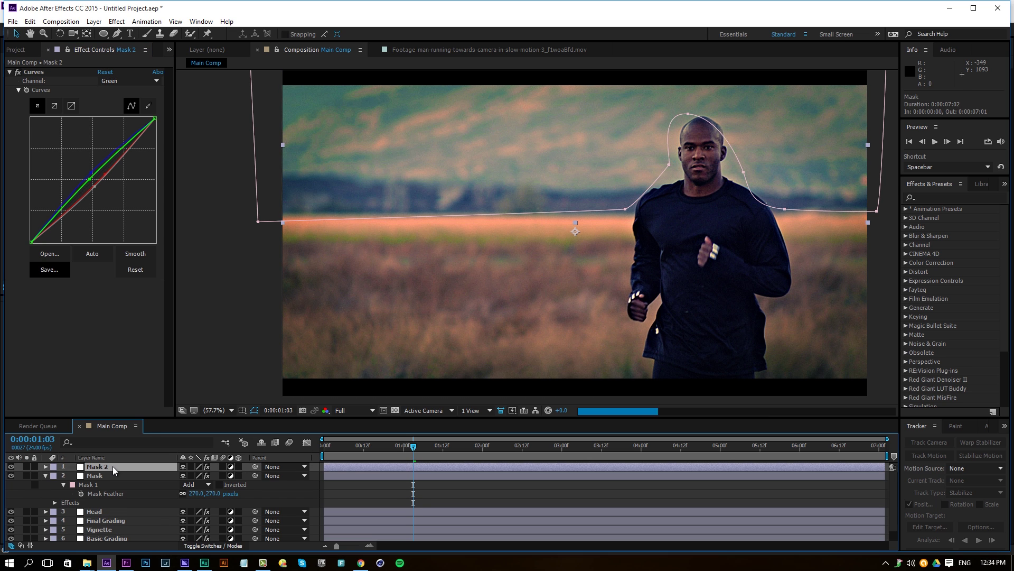
left_click(90, 475)
key("Delete")
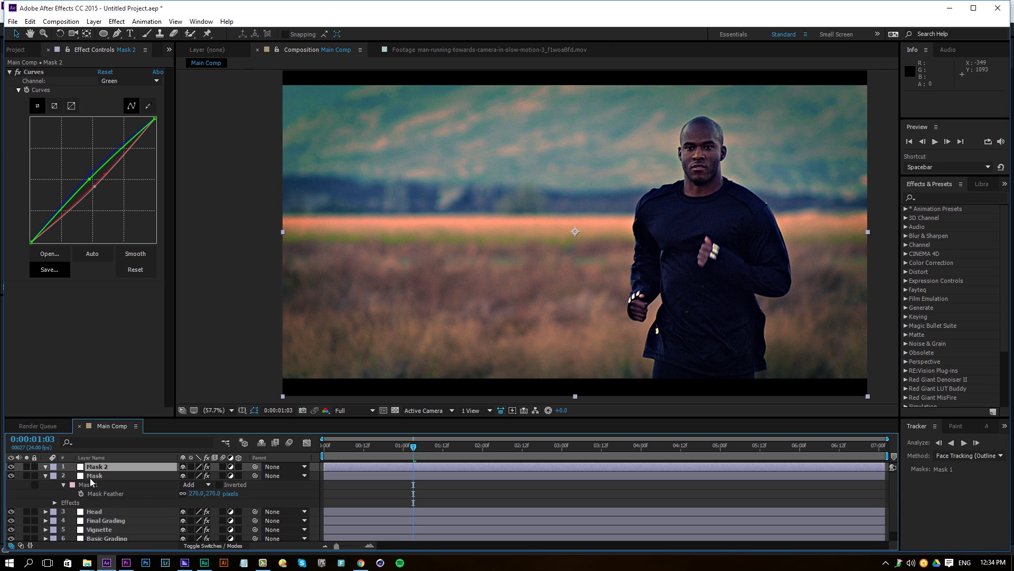
left_click(117, 33)
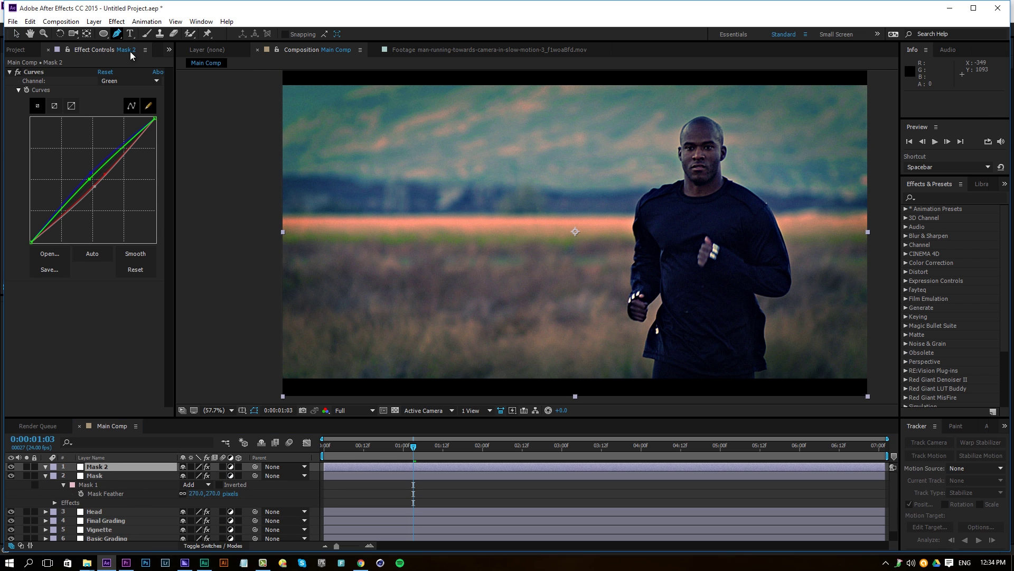
left_click(275, 215)
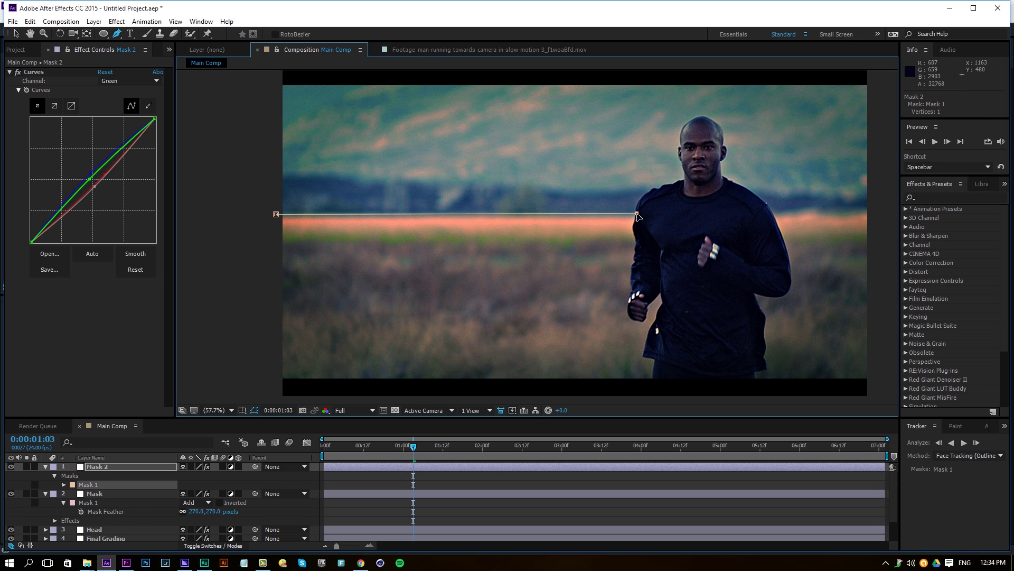
Step: Trace Mask 2's new mask along the horizon and around the runner's body
left_click_drag(632, 293, 644, 365)
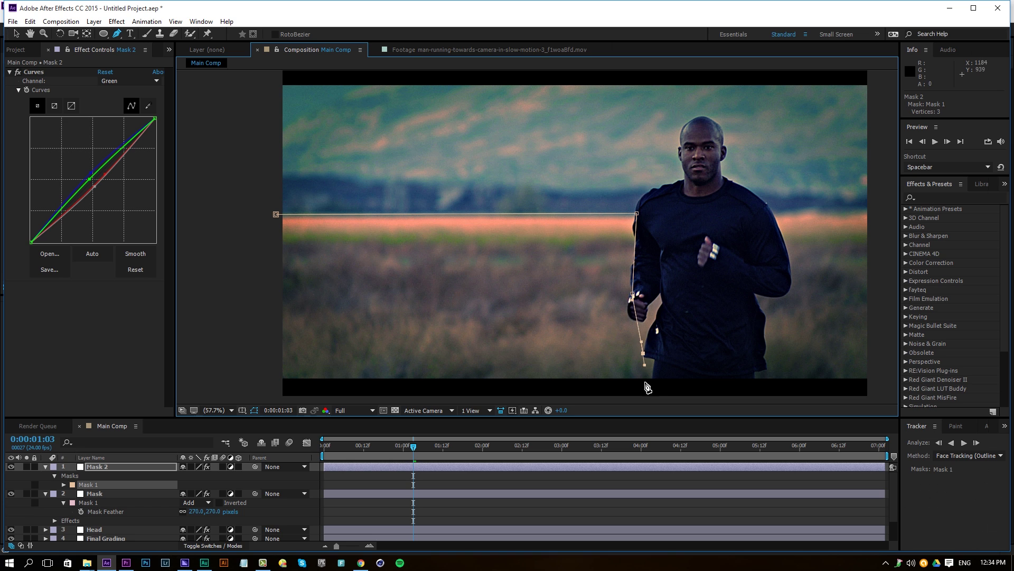
left_click(769, 384)
left_click(766, 300)
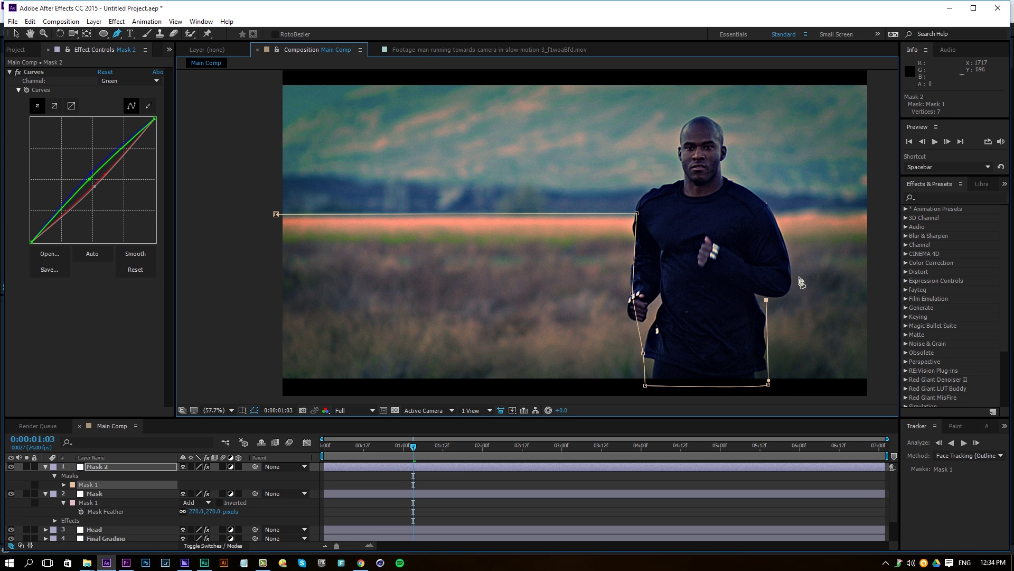
left_click_drag(798, 276, 795, 260)
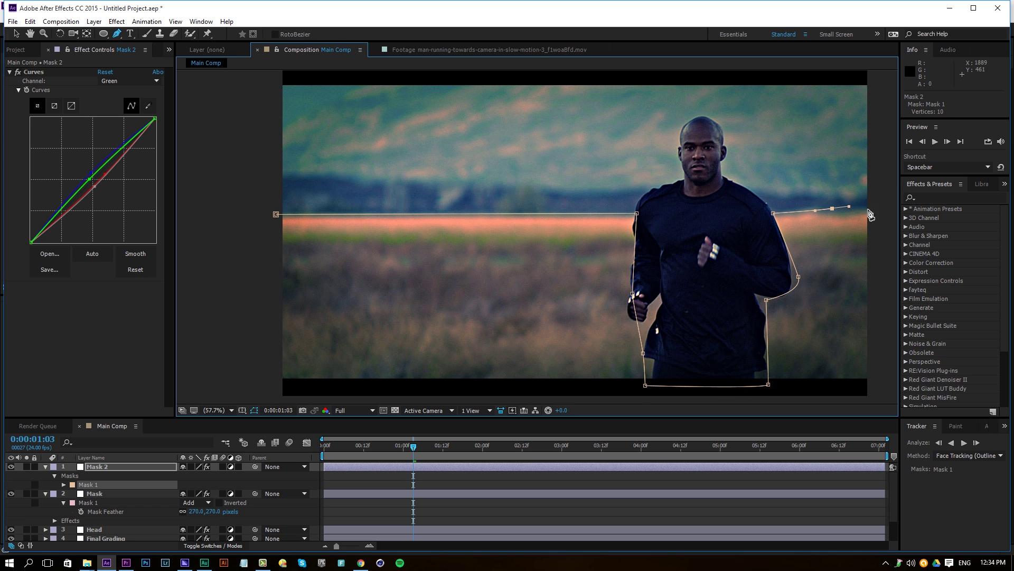
scroll(886, 396, "down", 5)
Step: Close the field mask beyond the frame's right, bottom and left edges, then select Mask 2
left_click(880, 302)
left_click(866, 336)
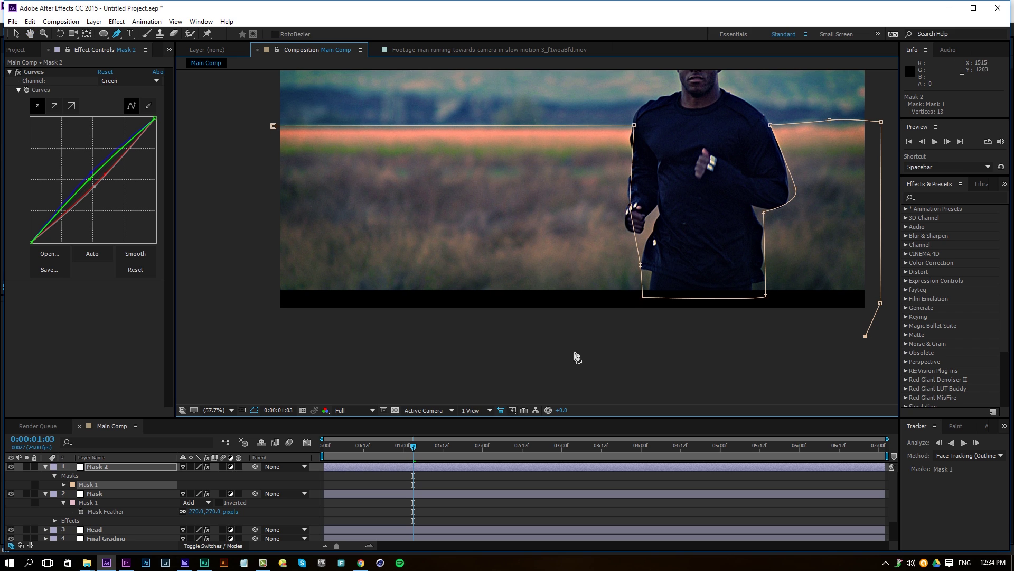
left_click(420, 354)
left_click(252, 347)
left_click(228, 237)
left_click(273, 126)
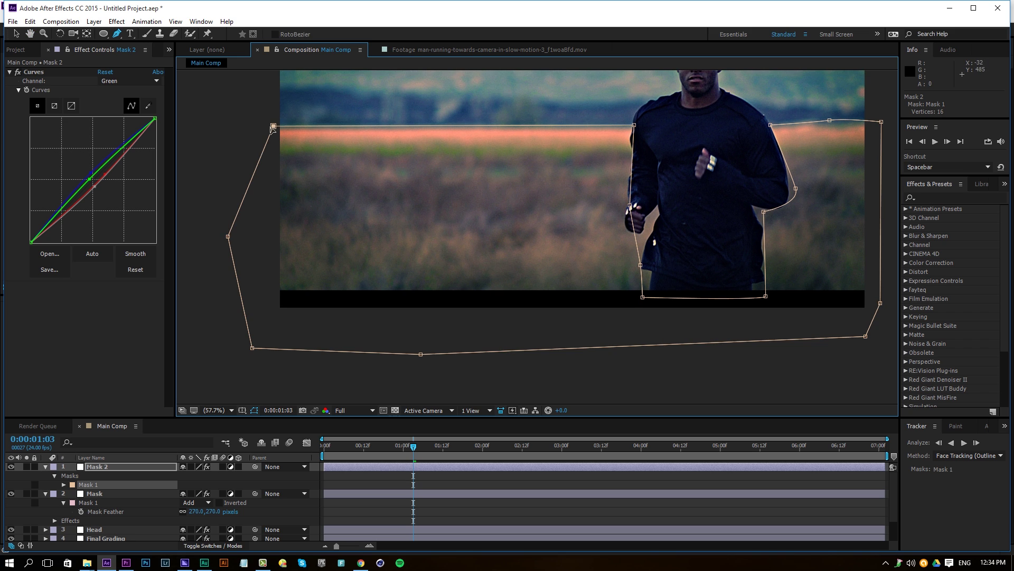
key("h")
left_click_drag(537, 162, 507, 194)
key("g")
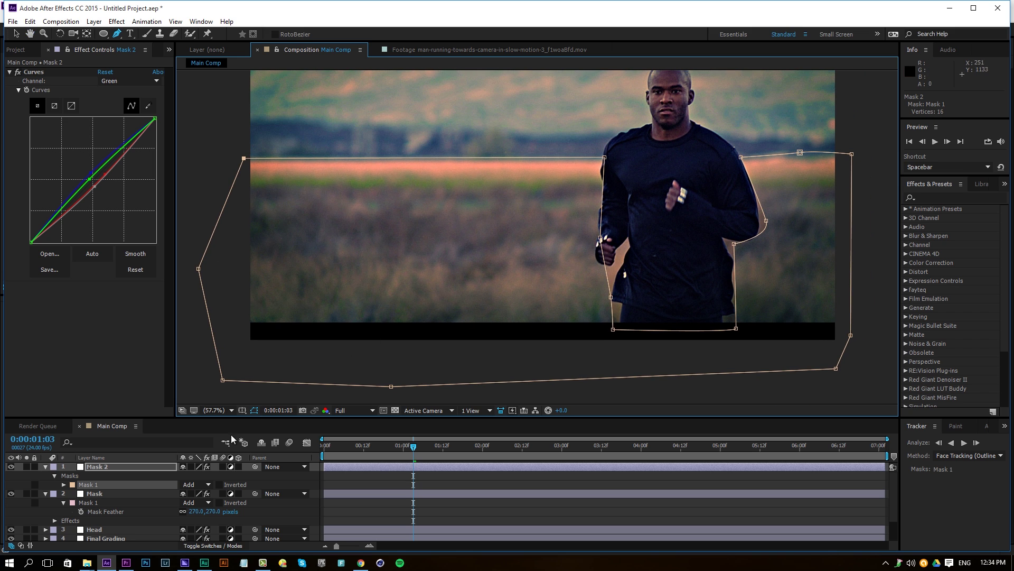
left_click(160, 466)
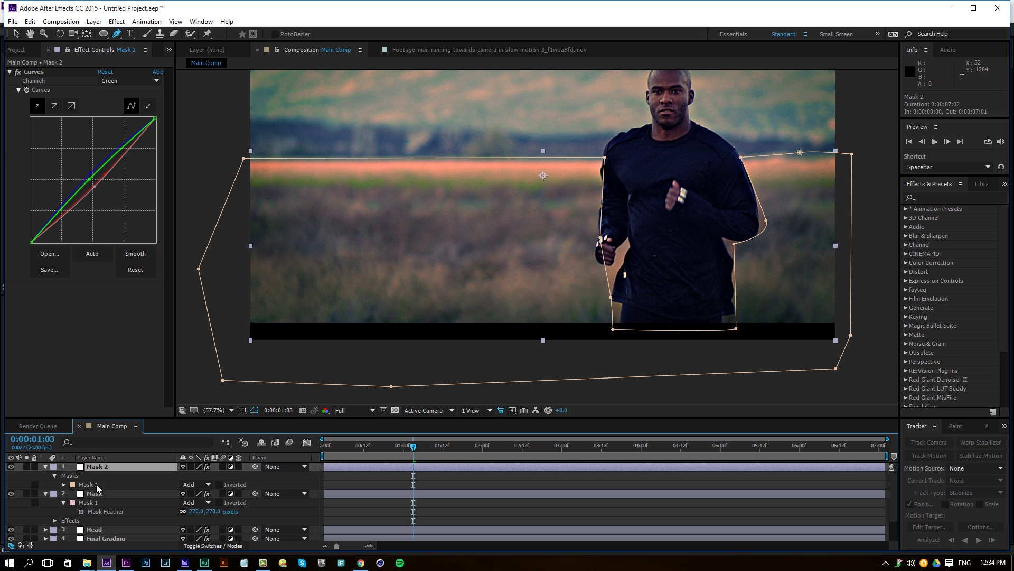
Step: Reset Mask 2's Curves, raise the red curve and lower the blue curve to warm the field
left_click(105, 72)
left_click(127, 81)
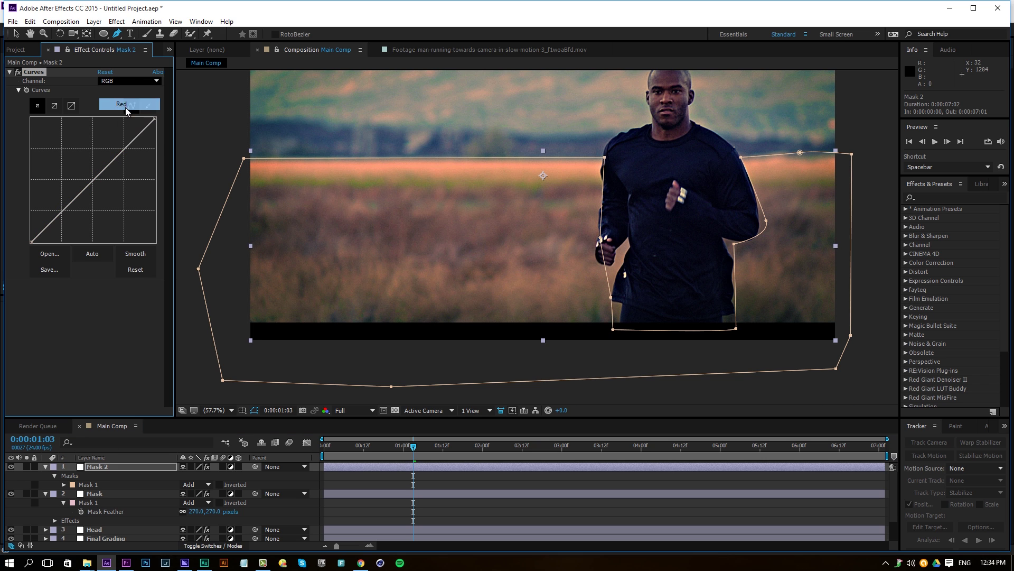
left_click(127, 104)
left_click_drag(93, 180, 91, 174)
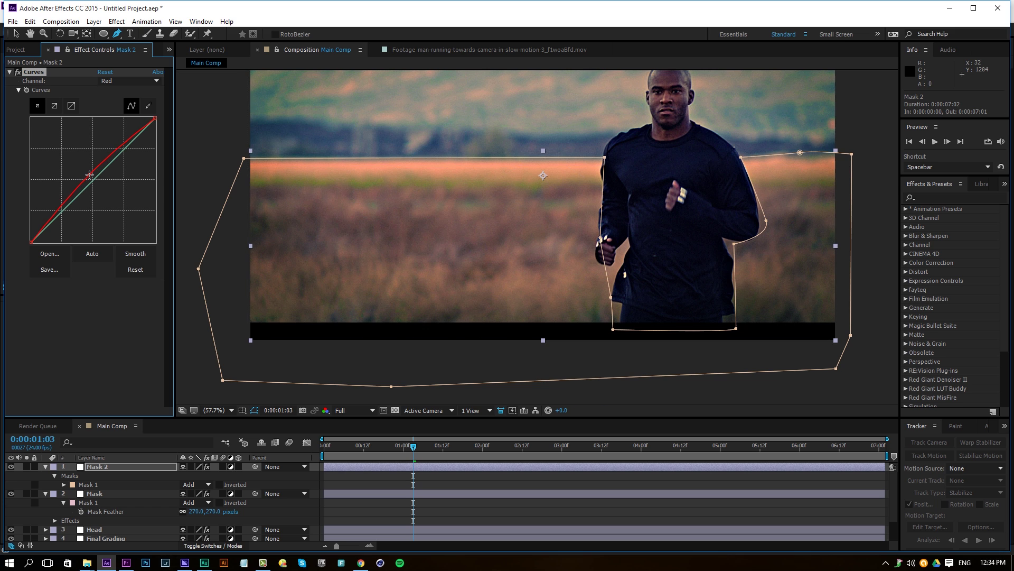
left_click(127, 81)
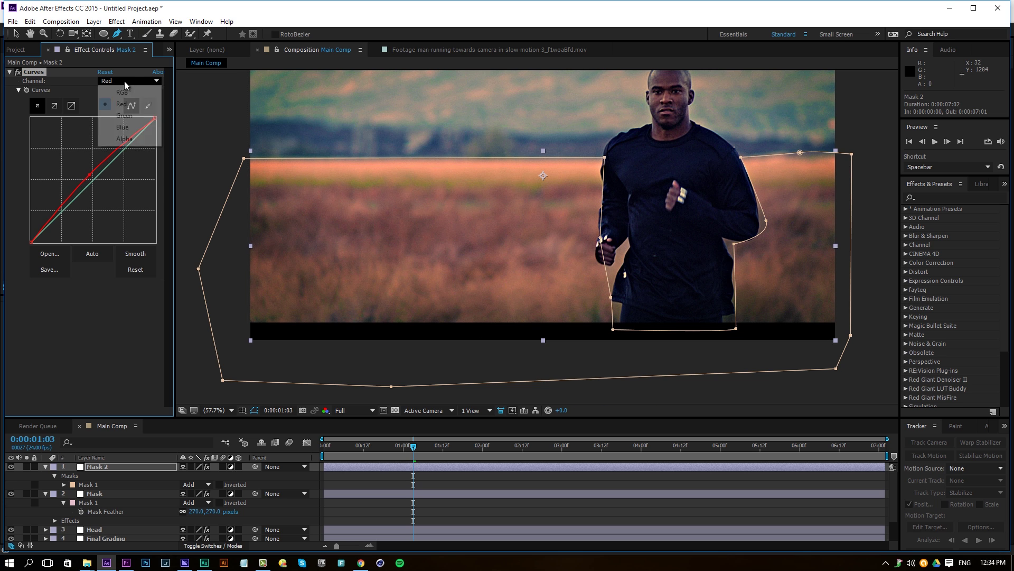
left_click(127, 123)
left_click_drag(105, 170, 106, 181)
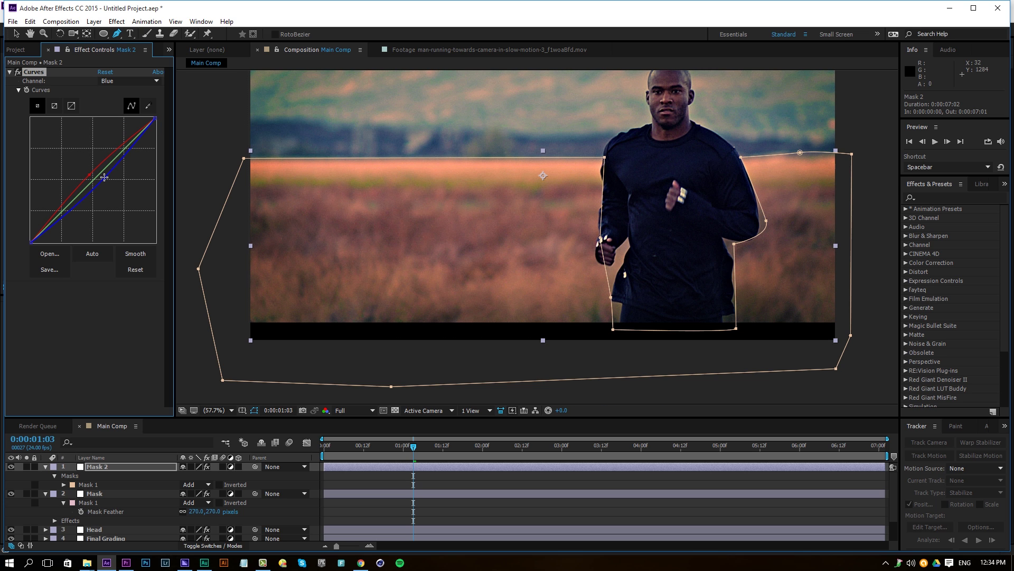
Step: Feather Mask 2's mask to 149 pixels
left_click(102, 466)
key("f")
left_click_drag(195, 485, 204, 489)
key("v")
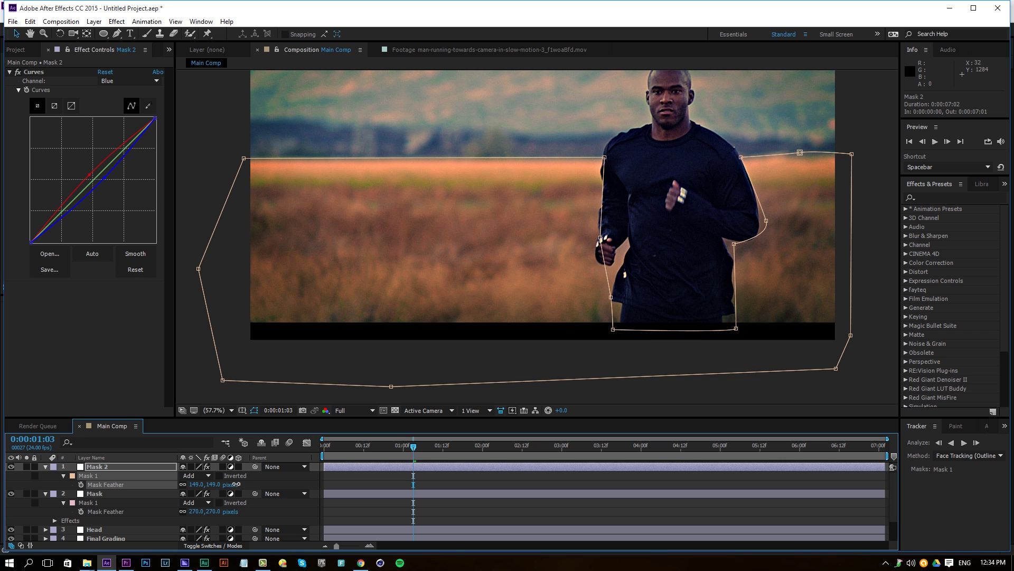
Step: Increase Mask 2's feather to 244 pixels and fit the comp in the viewer up to 100%
left_click_drag(221, 485, 289, 478)
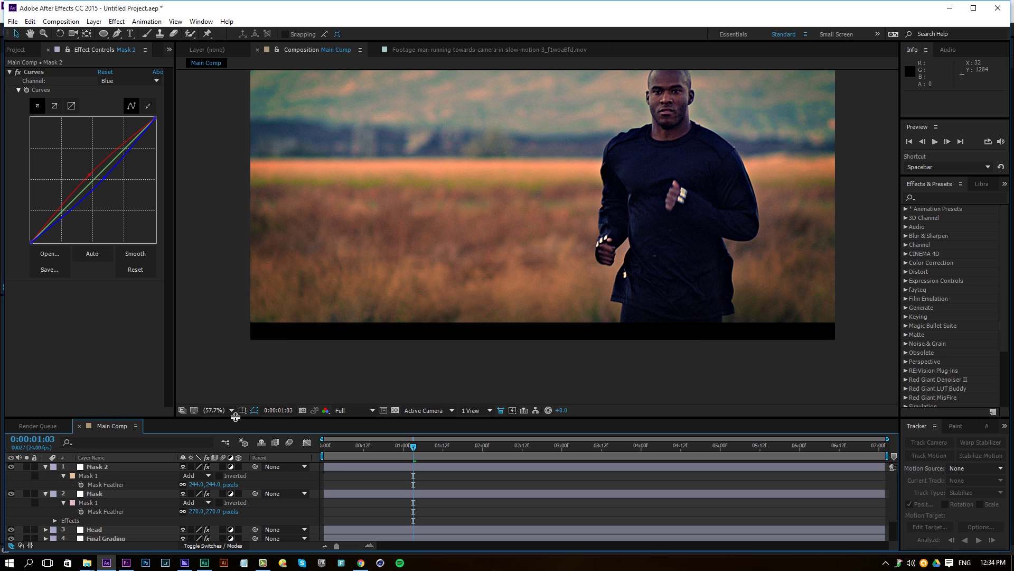
left_click(217, 410)
left_click(231, 232)
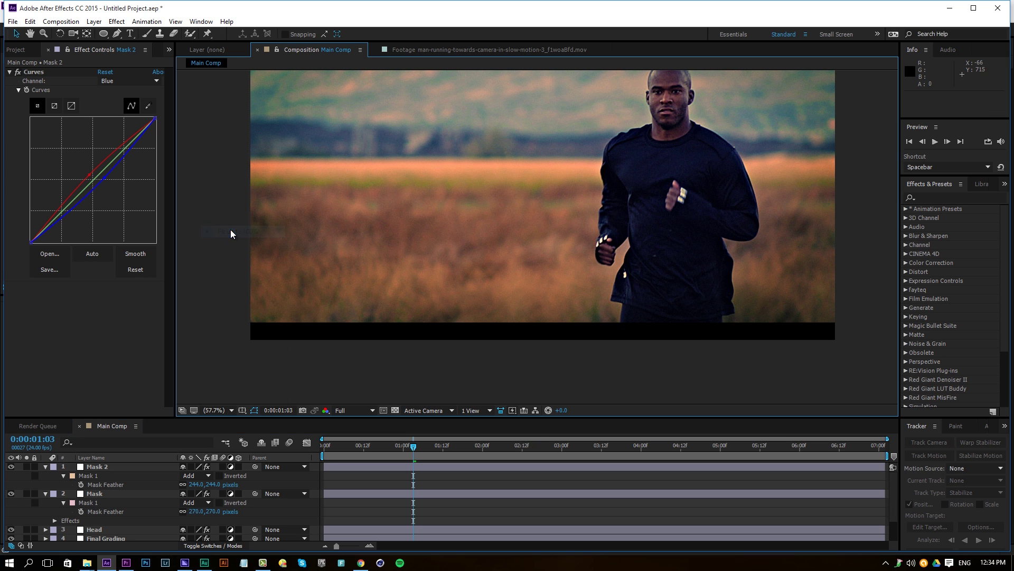
left_click(218, 410)
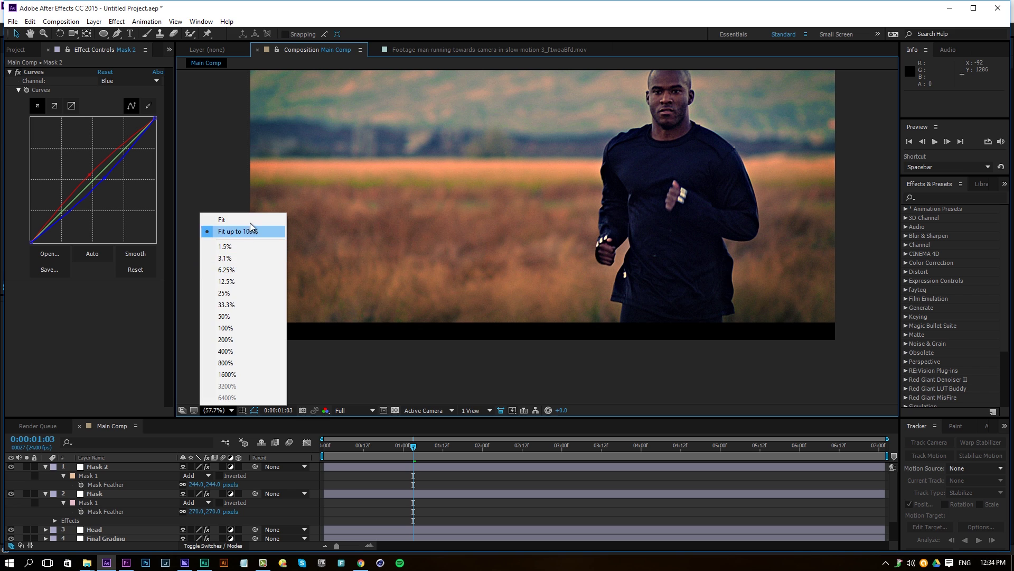
left_click(231, 232)
Step: Solo the footage layer briefly to compare it ungraded
left_click(21, 465)
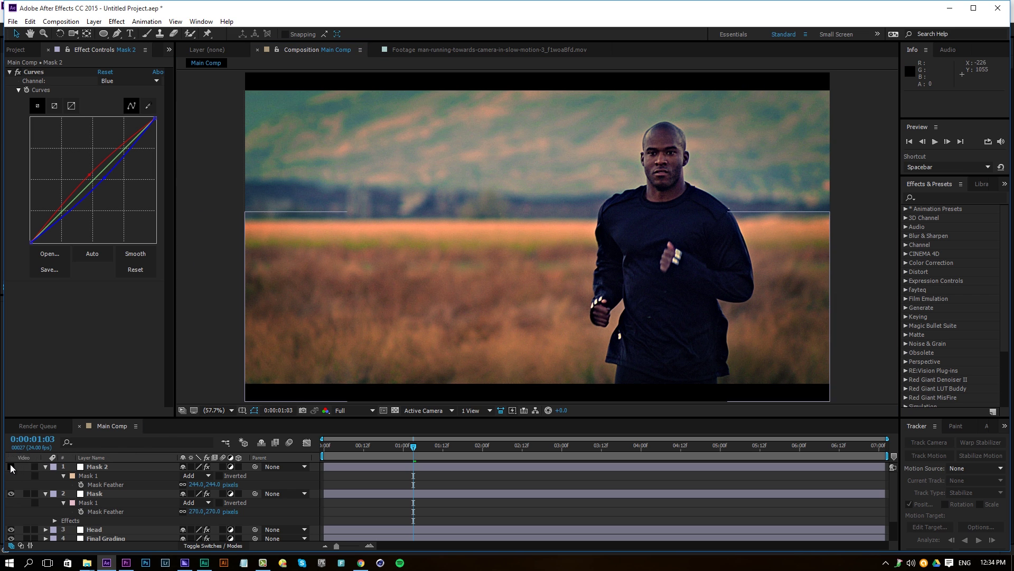
left_click(77, 537)
scroll(78, 535, "down", 2)
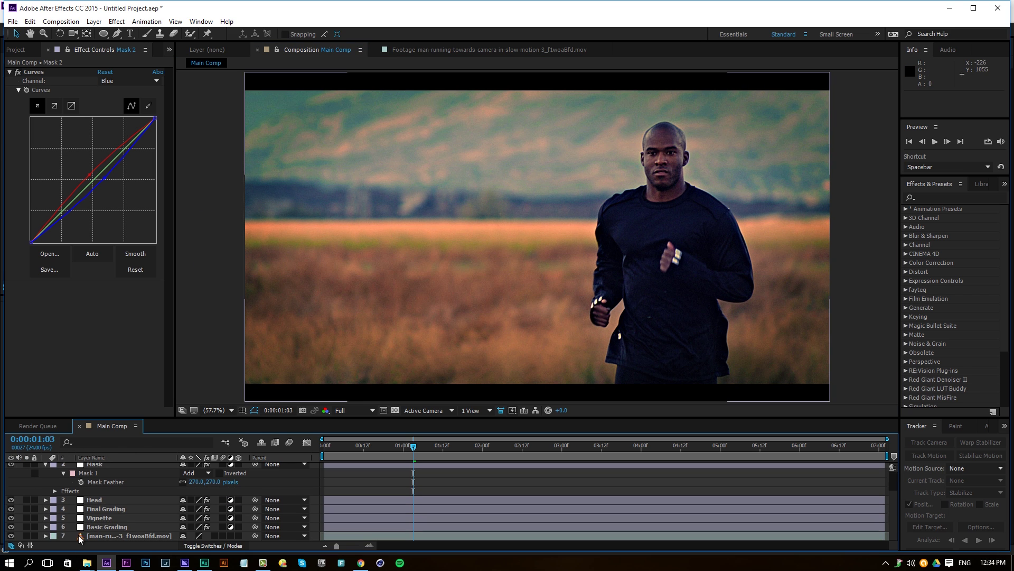
left_click(27, 533)
left_click(26, 534)
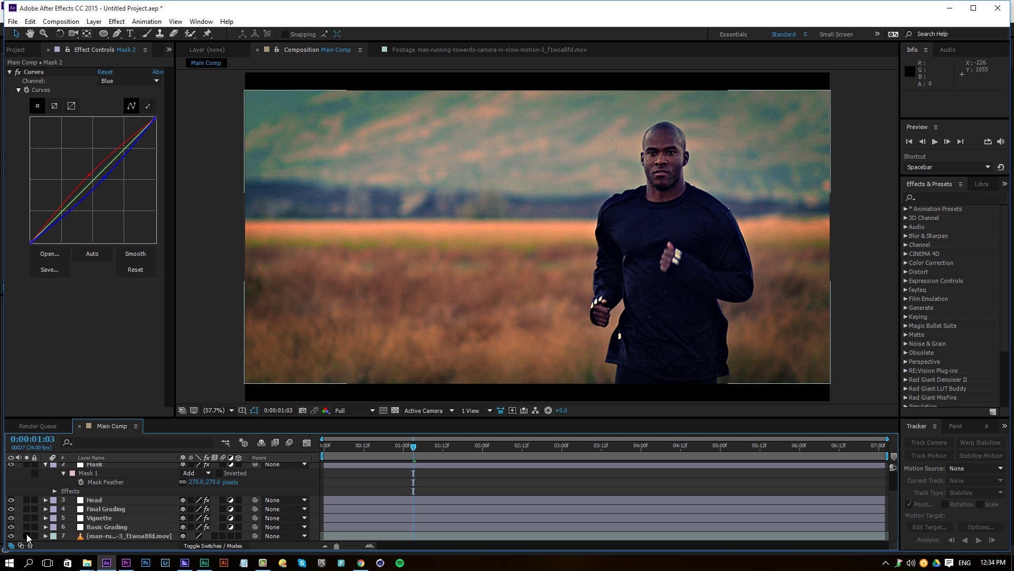
Step: Select the Mask layer, then select all layers with Ctrl+A
left_click(420, 480)
scroll(513, 265, "down", 1)
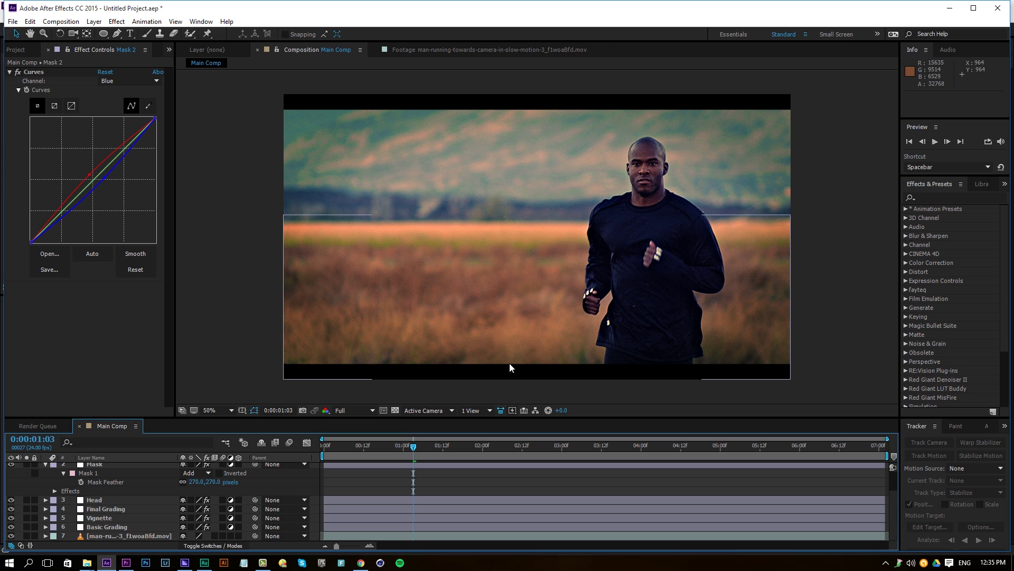
left_click(101, 465)
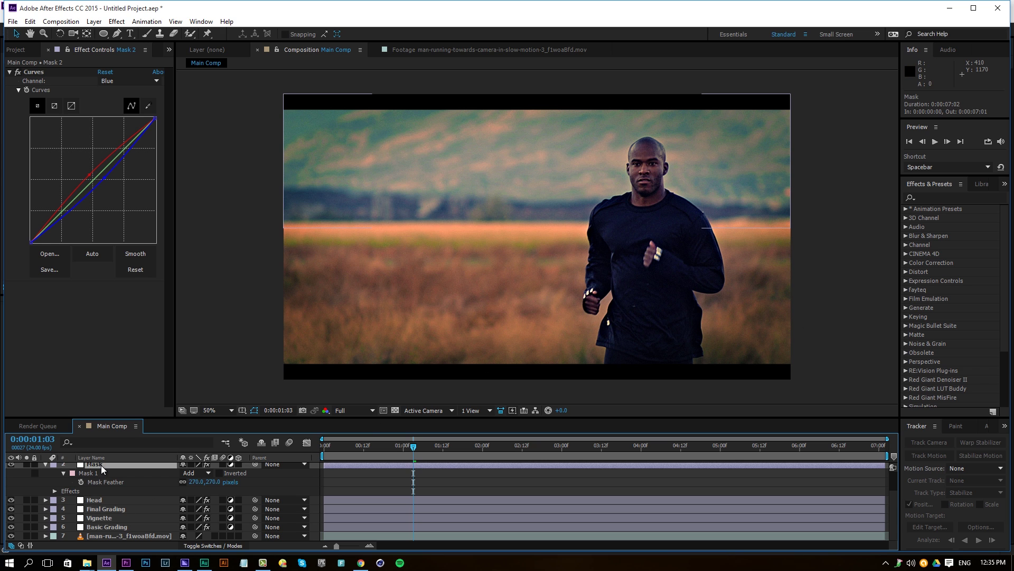
key("ctrl+a")
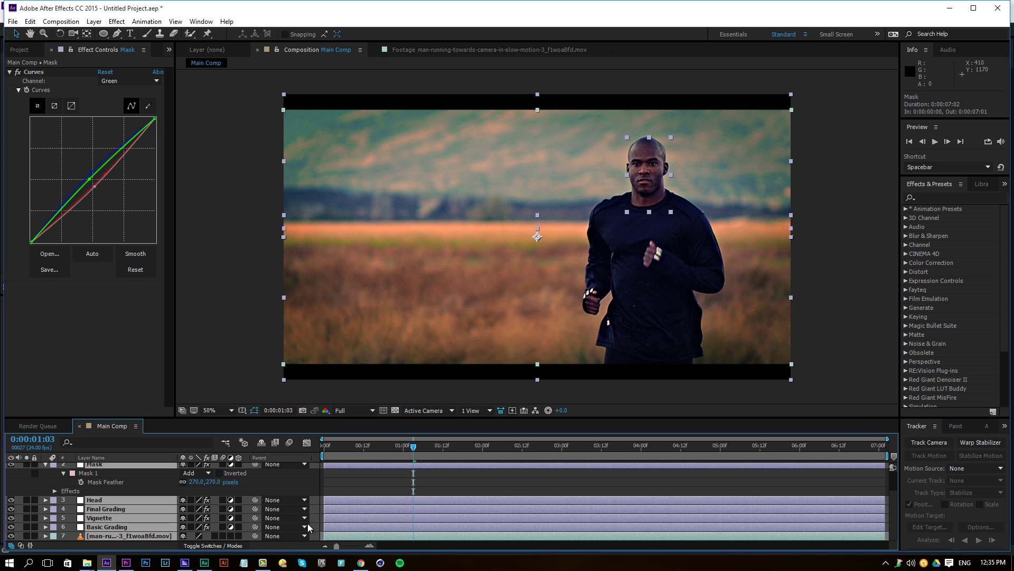
Step: Pre-compose all selected layers into a new composition named 'Colorgrade_hollywood'
left_click(104, 23)
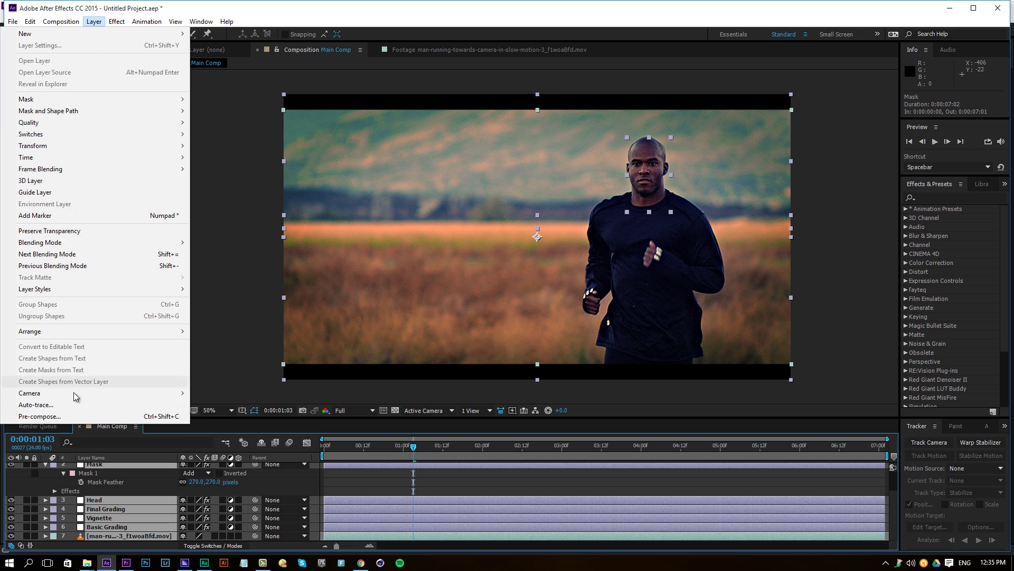
left_click(46, 416)
type("Colorgrade_hollywood")
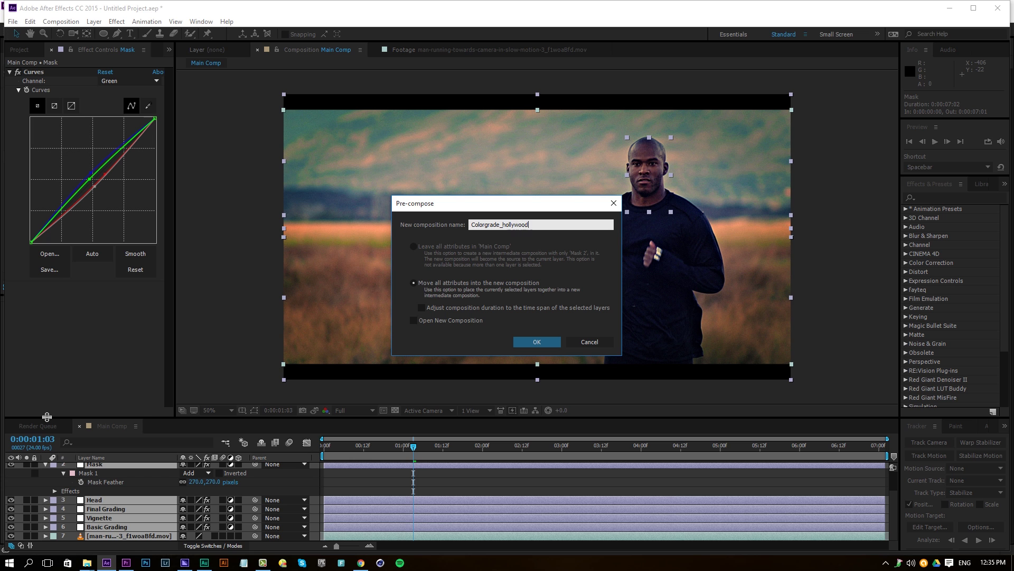
key("Return")
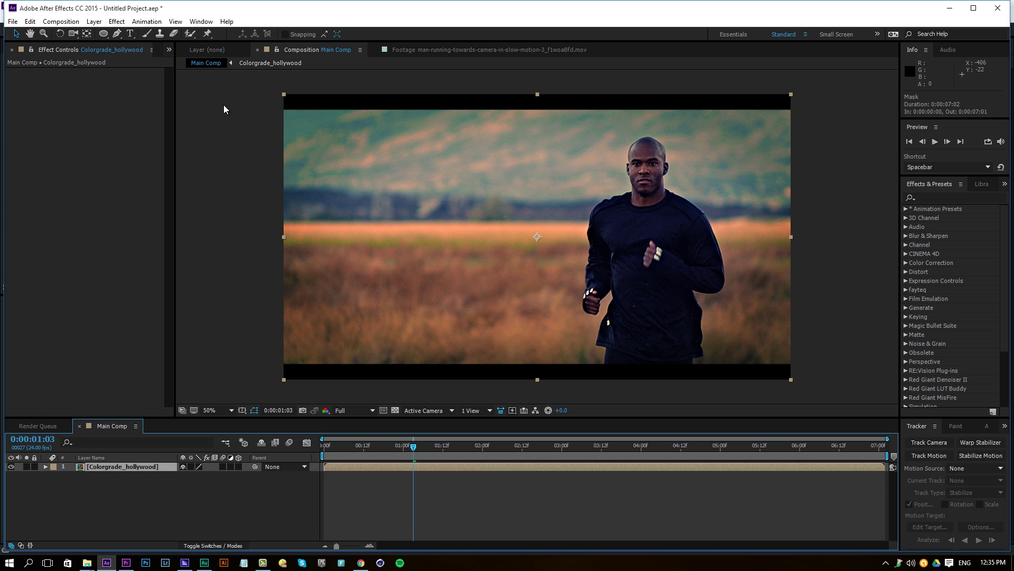
Step: Change Main Comp's composition height to 800, making it 1920x800
left_click(61, 22)
left_click(58, 43)
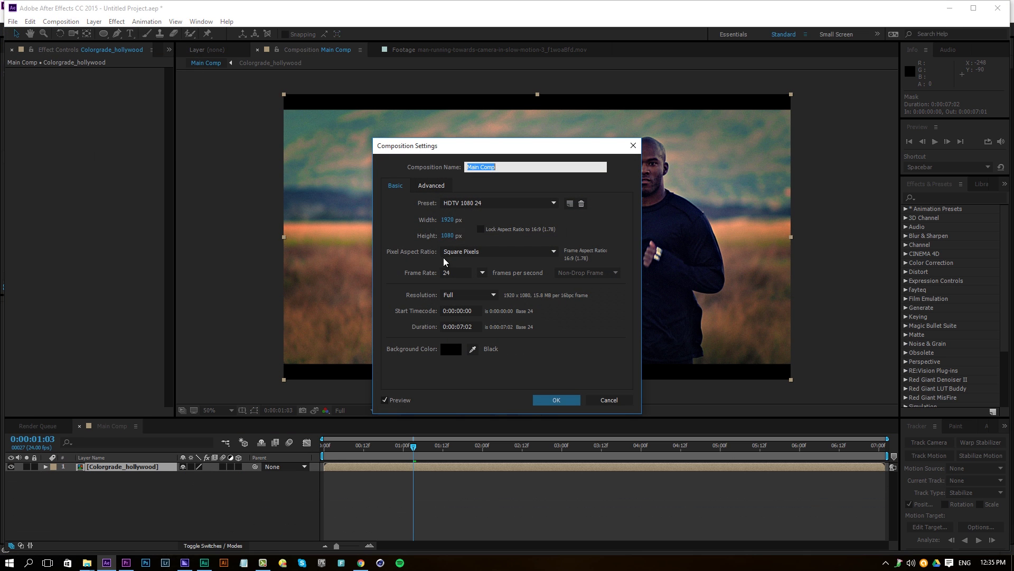
left_click(444, 236)
type("800")
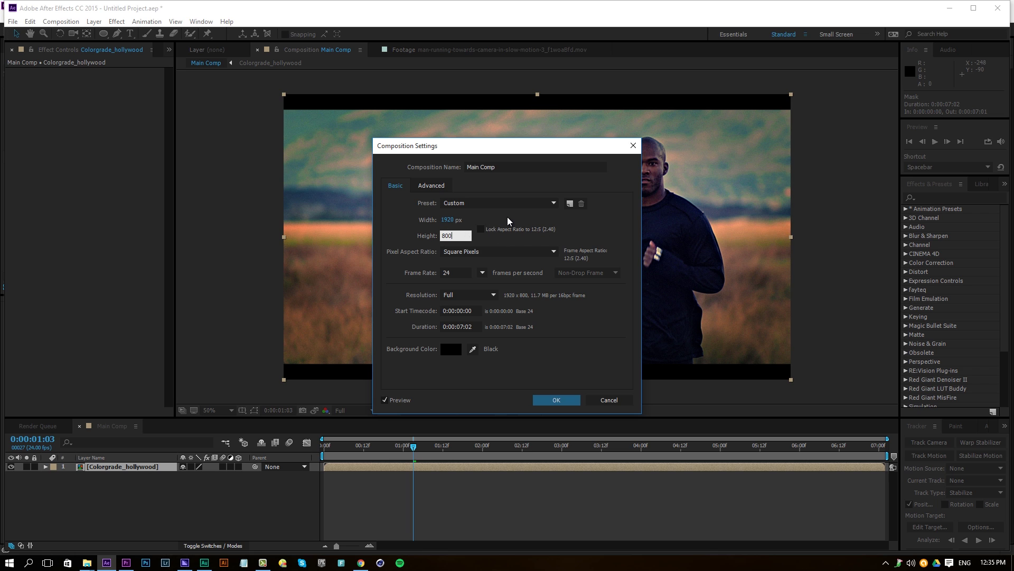
key("Return")
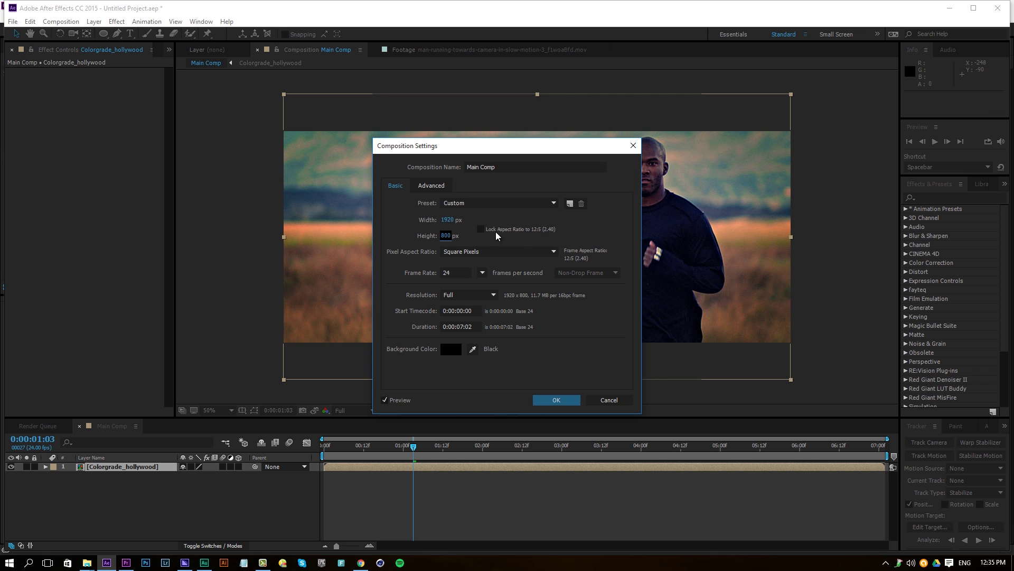
left_click(557, 400)
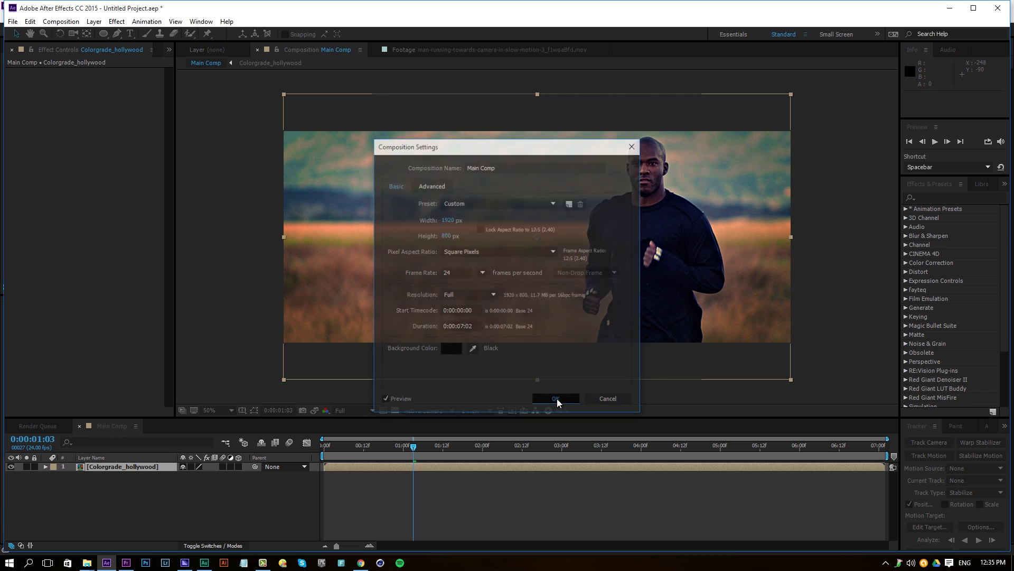
Step: Move the Colorgrade_hollywood layer down 40 pixels to 960, 440
left_click_drag(622, 317, 620, 327)
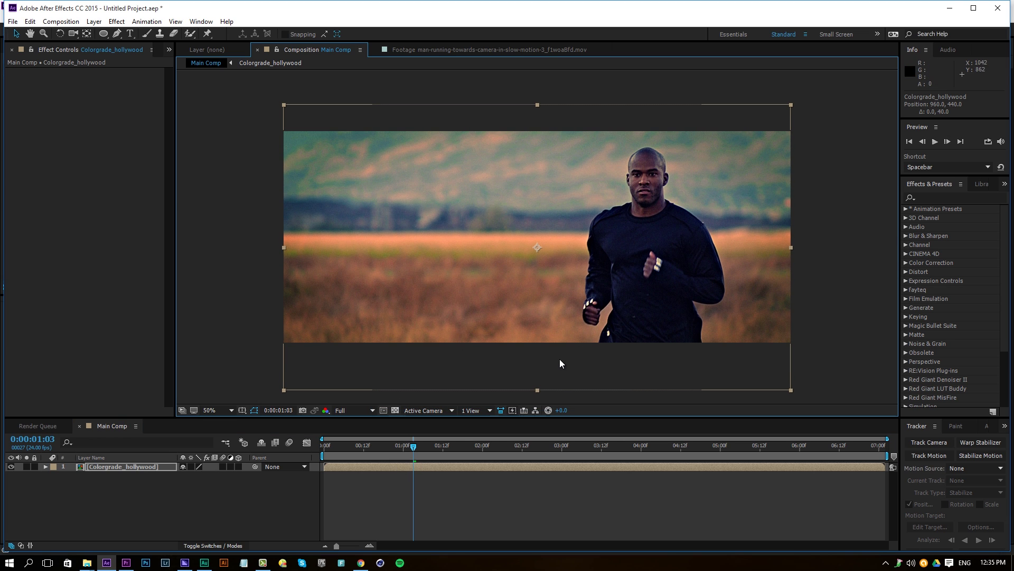
left_click(169, 49)
left_click(182, 64)
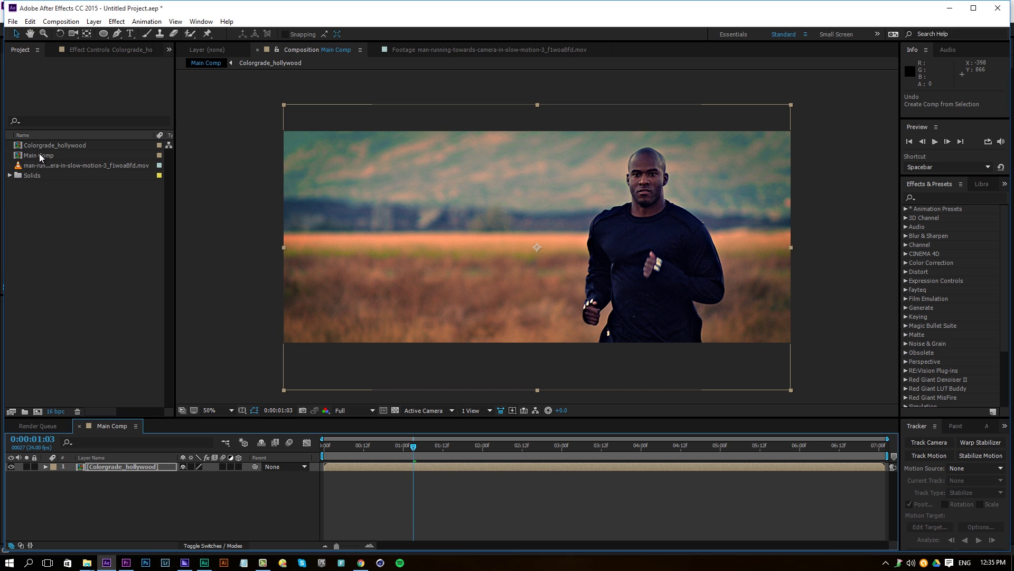
Step: Nest Main Comp in a new 1920x1080 composition named 'Full HD'
left_click_drag(42, 155, 37, 411)
right_click(154, 480)
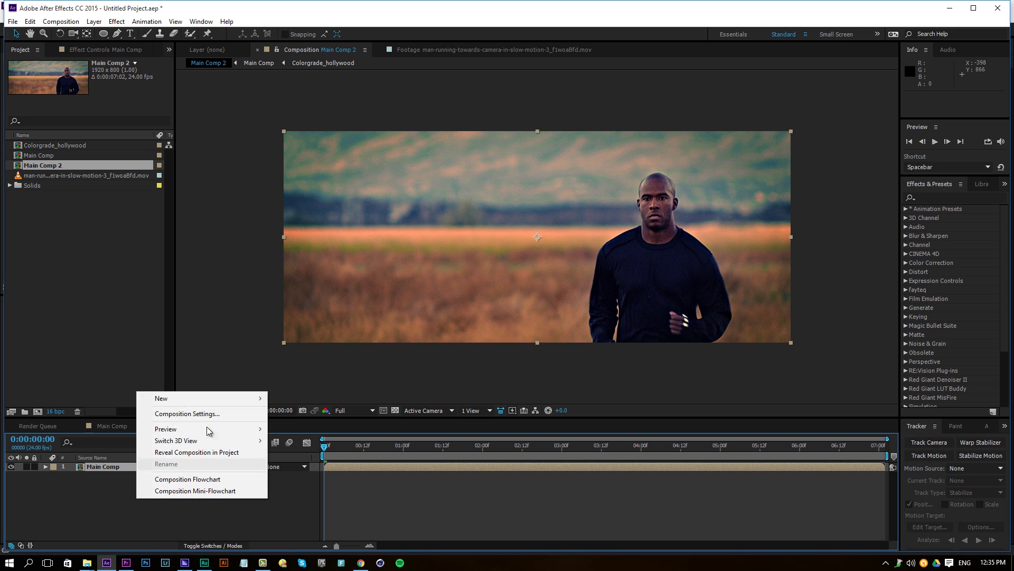
left_click(199, 417)
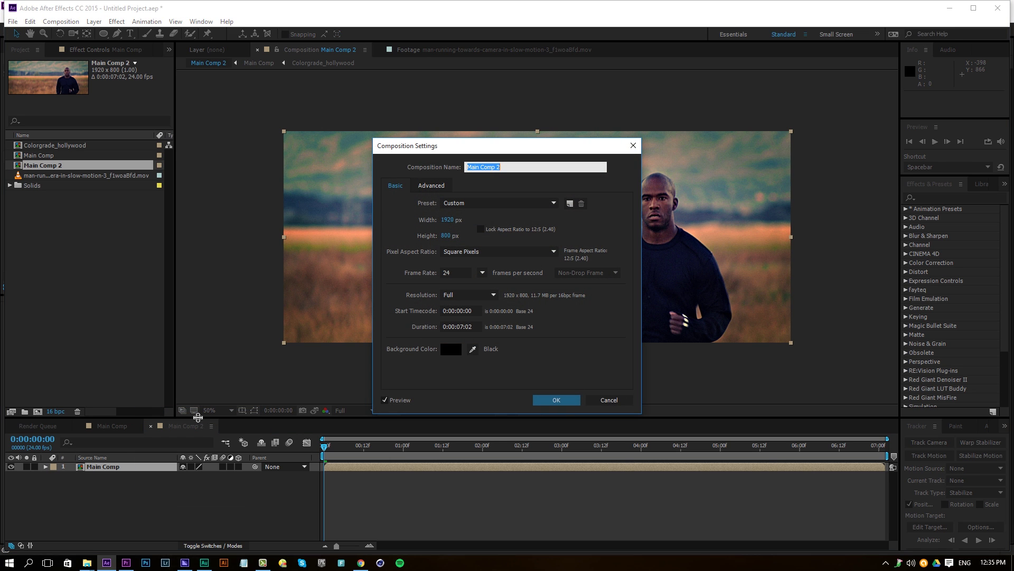
type("Full HD")
left_click(446, 235)
type("1080")
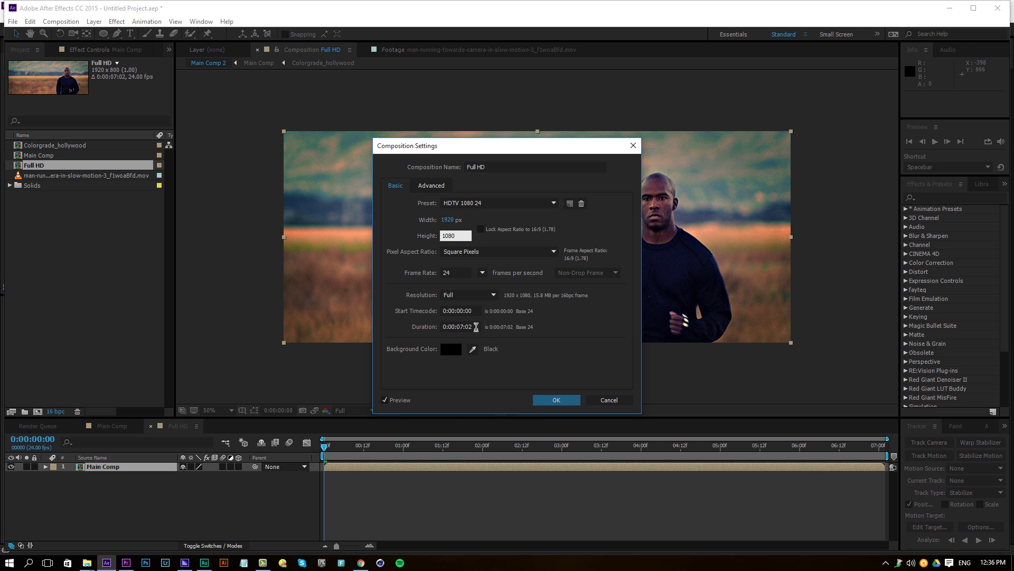
key("Return")
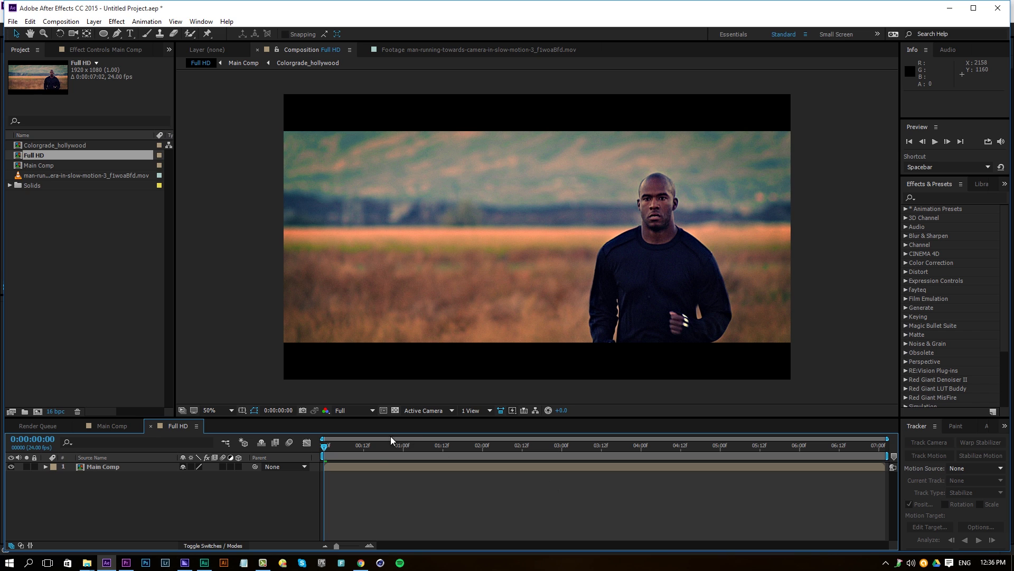
Step: Check the Full HD comp at 0:00:03:22, then open Main Comp at 0:00:03:14
left_click_drag(391, 436, 634, 467)
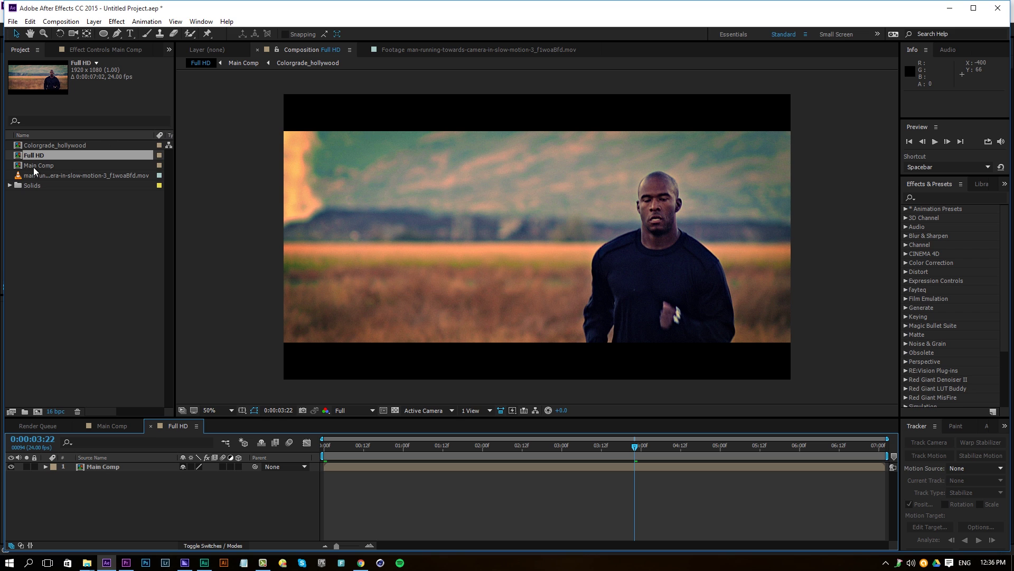
left_click(36, 167)
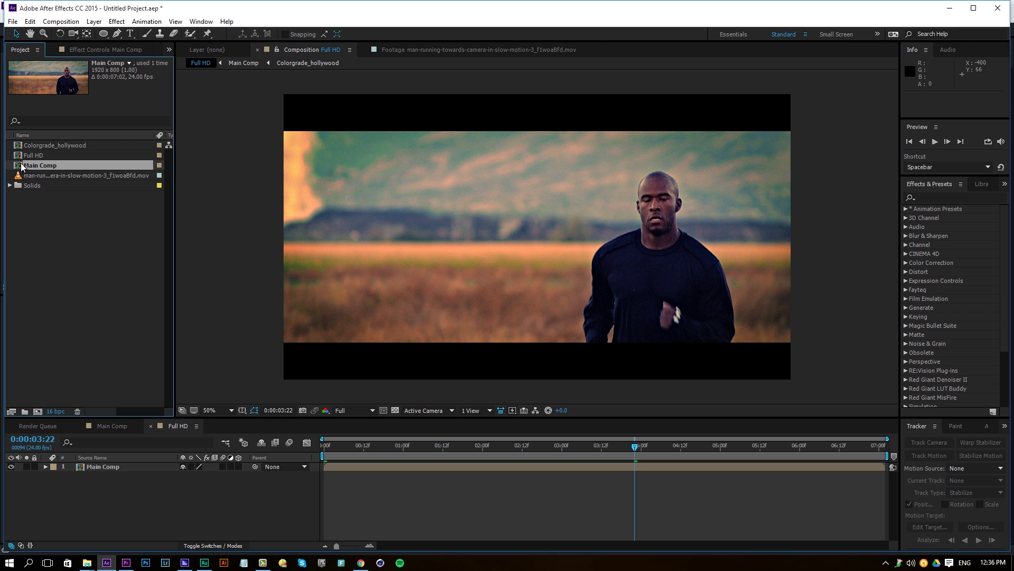
double_click(22, 167)
left_click(347, 446)
left_click(608, 447)
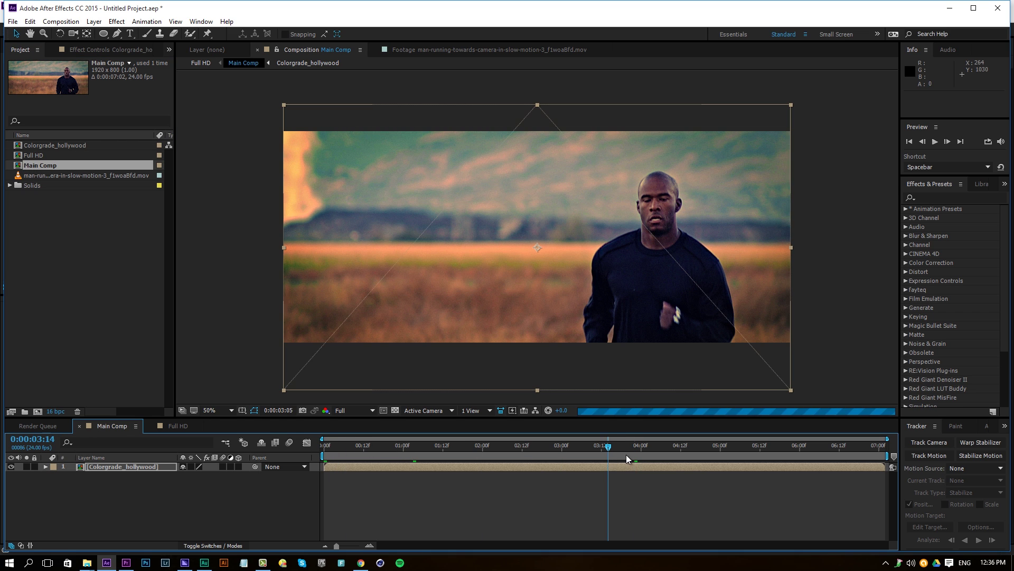
Step: Compare the Full HD comp with Main Comp, then play a preview of Main Comp
left_click(168, 422)
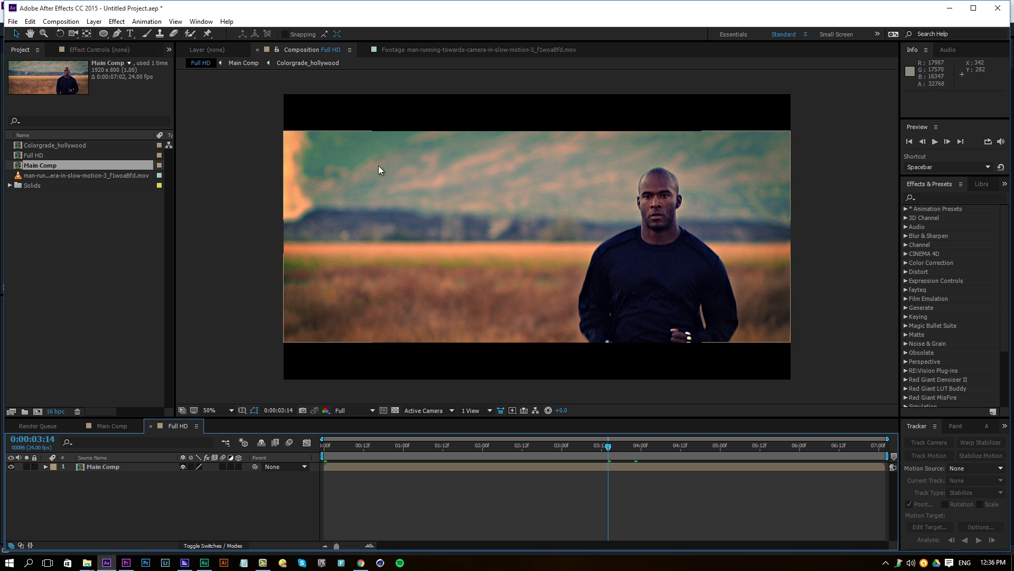
left_click(115, 426)
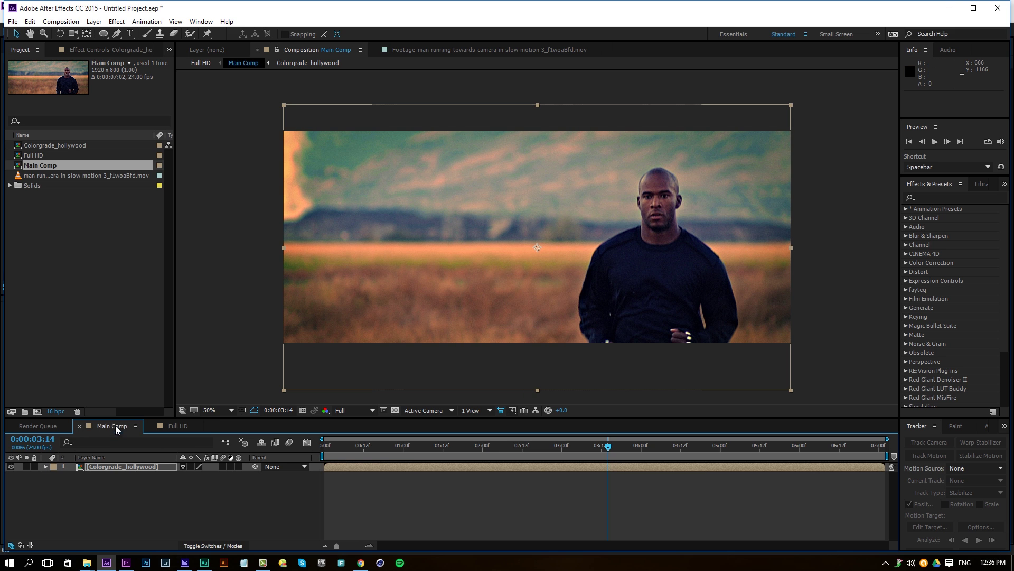
key("space")
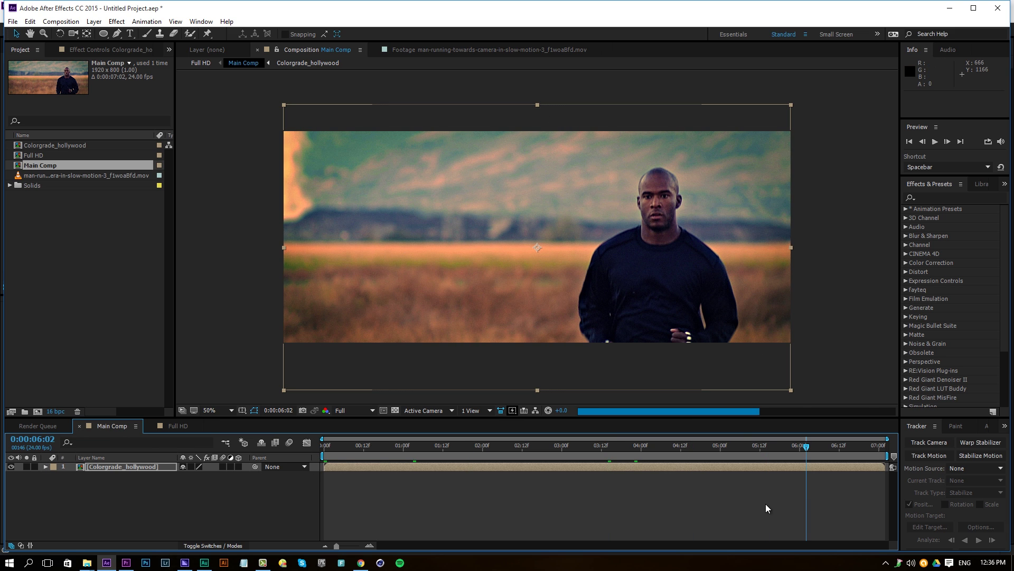
left_click(756, 500)
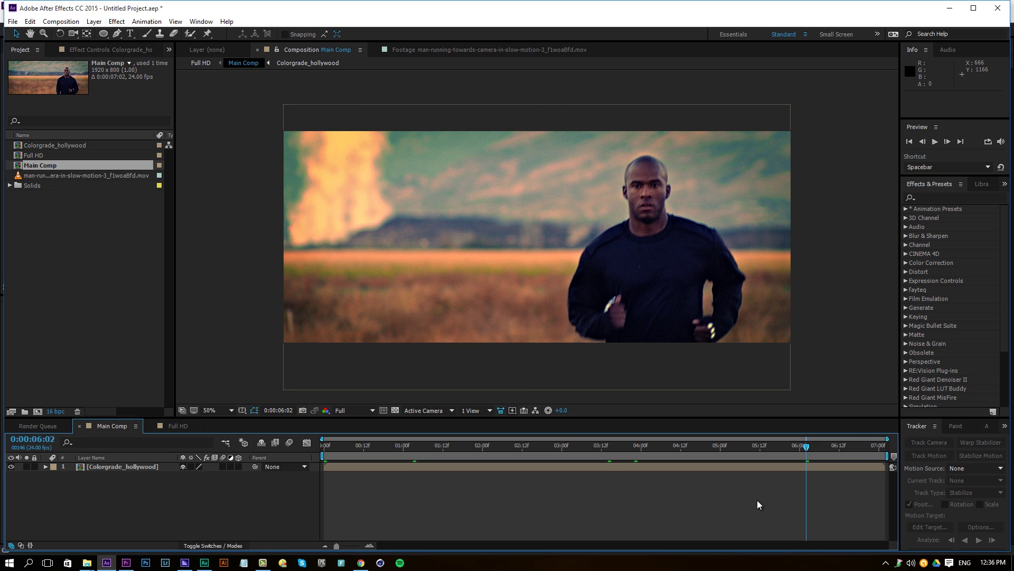